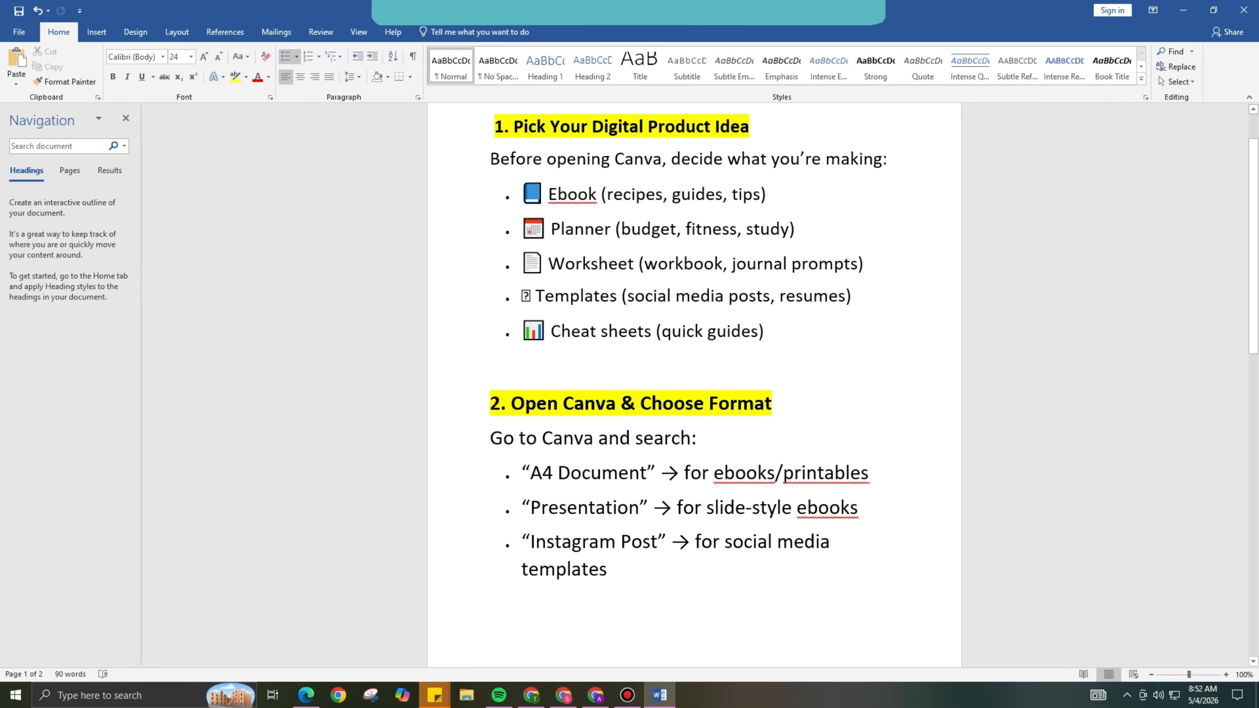
Step: Review the digital product ideas and the Canva format suggestions, marking the Ebook idea and the "A4 Document" use for ebooks/printables
{"action": "left_click_drag", "start_coordinate": [770, 194], "coordinate": [522, 195]}
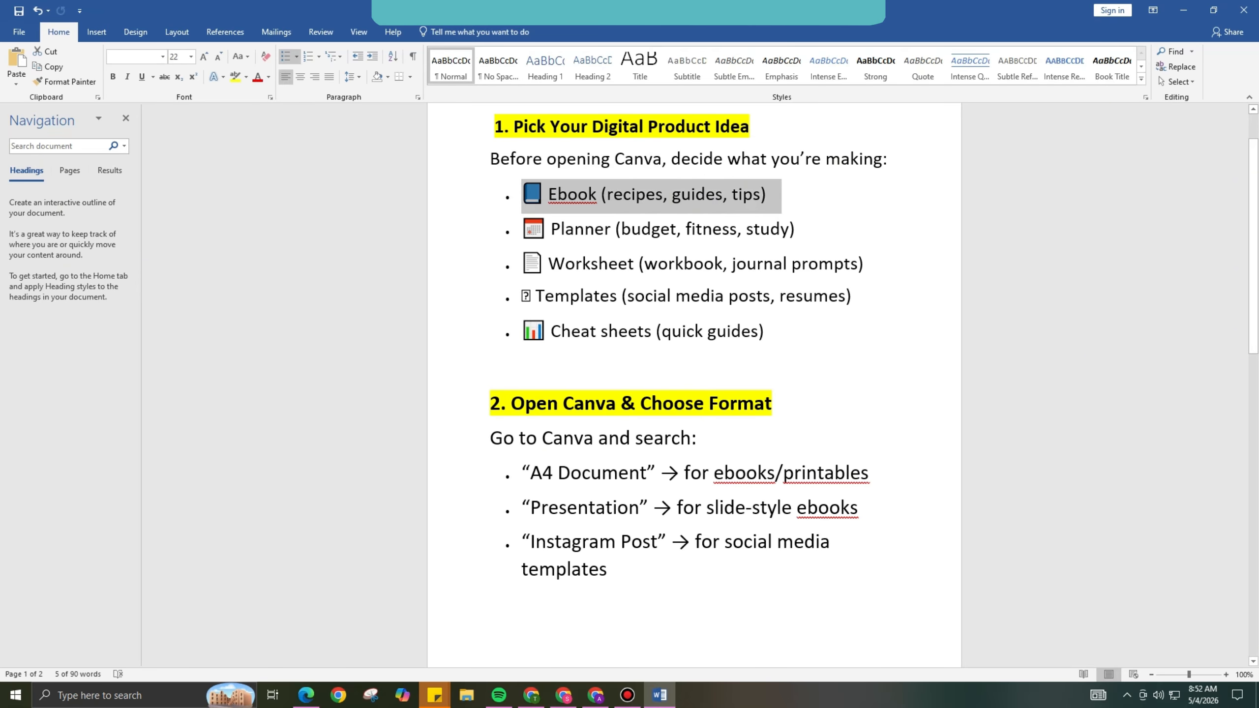
{"action": "left_click", "coordinate": [800, 158]}
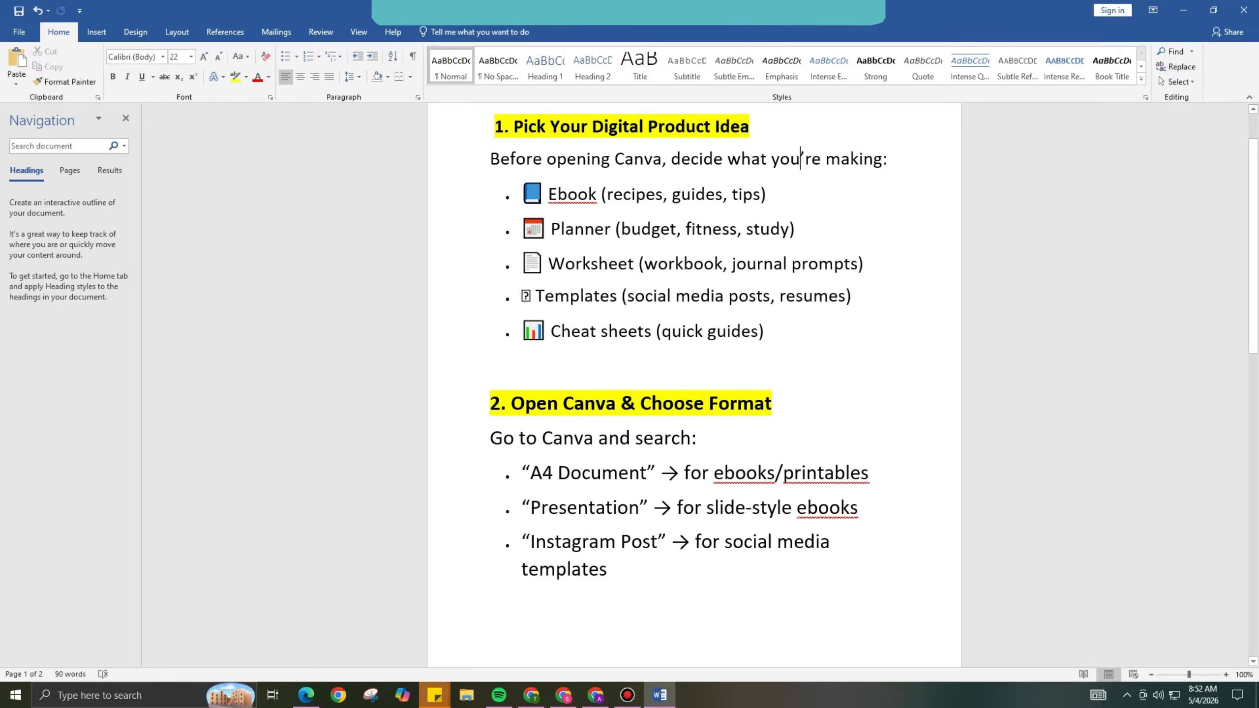
{"action": "left_click_drag", "start_coordinate": [737, 194], "coordinate": [765, 194]}
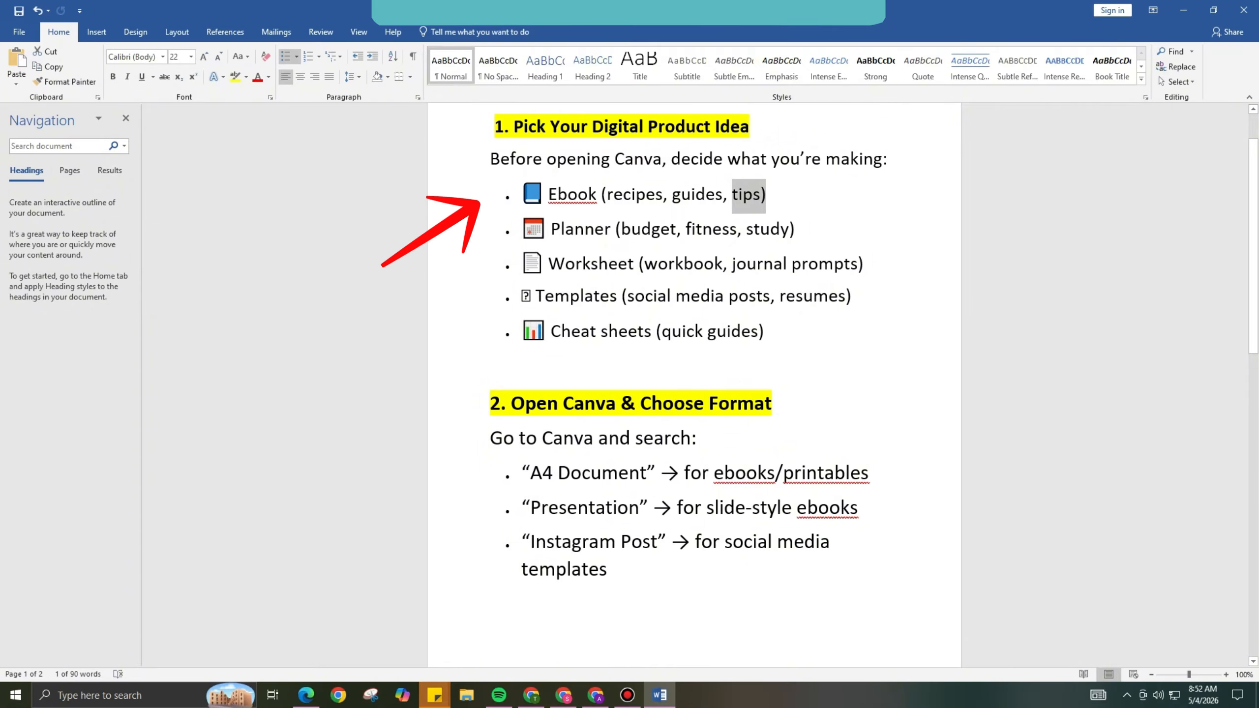
{"action": "scroll", "coordinate": [694, 347], "scroll_direction": "down", "scroll_amount": 3}
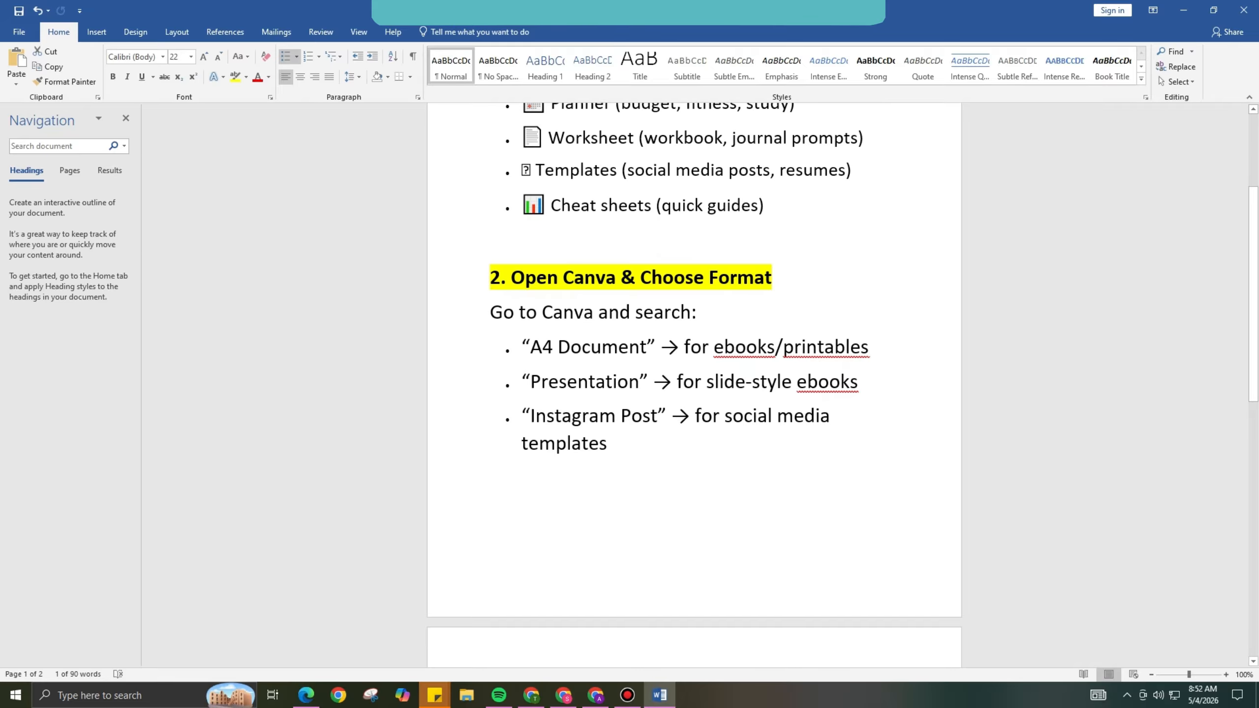
{"action": "left_click_drag", "start_coordinate": [686, 347], "coordinate": [886, 349]}
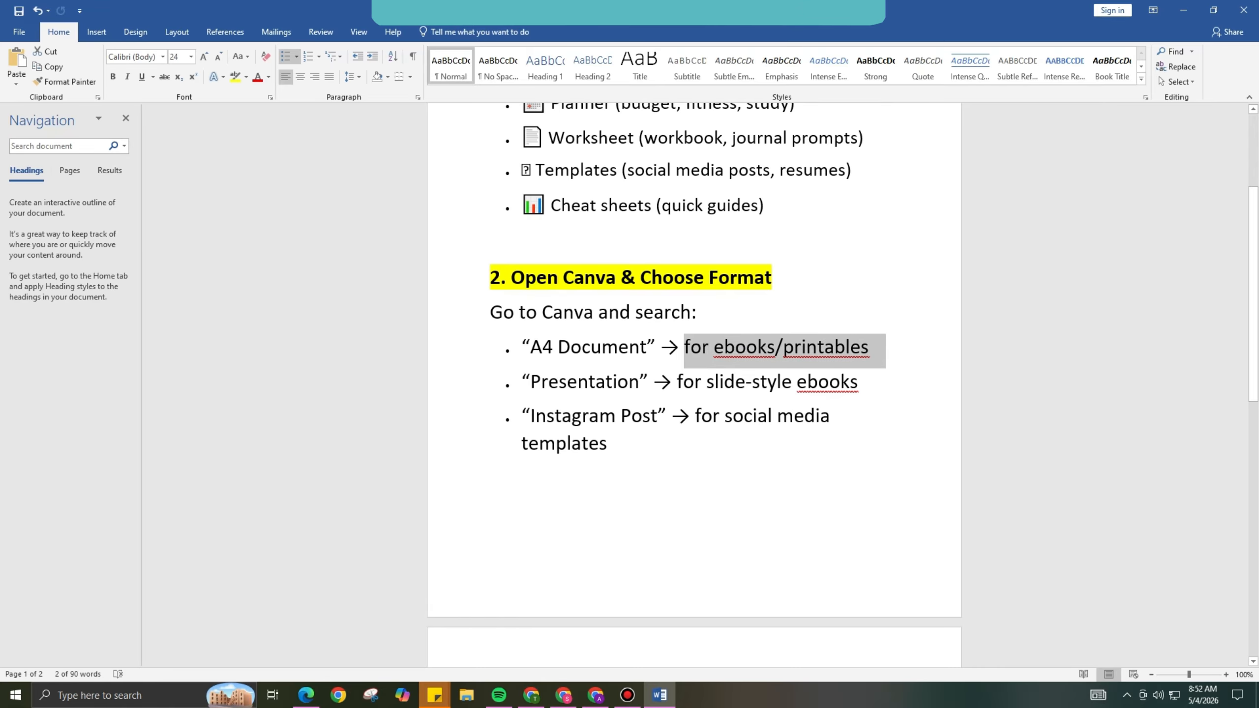
Step: Switch to Canva in Chrome and create a new blank design in the Document (A4 Portrait) format
{"action": "left_click", "coordinate": [563, 695]}
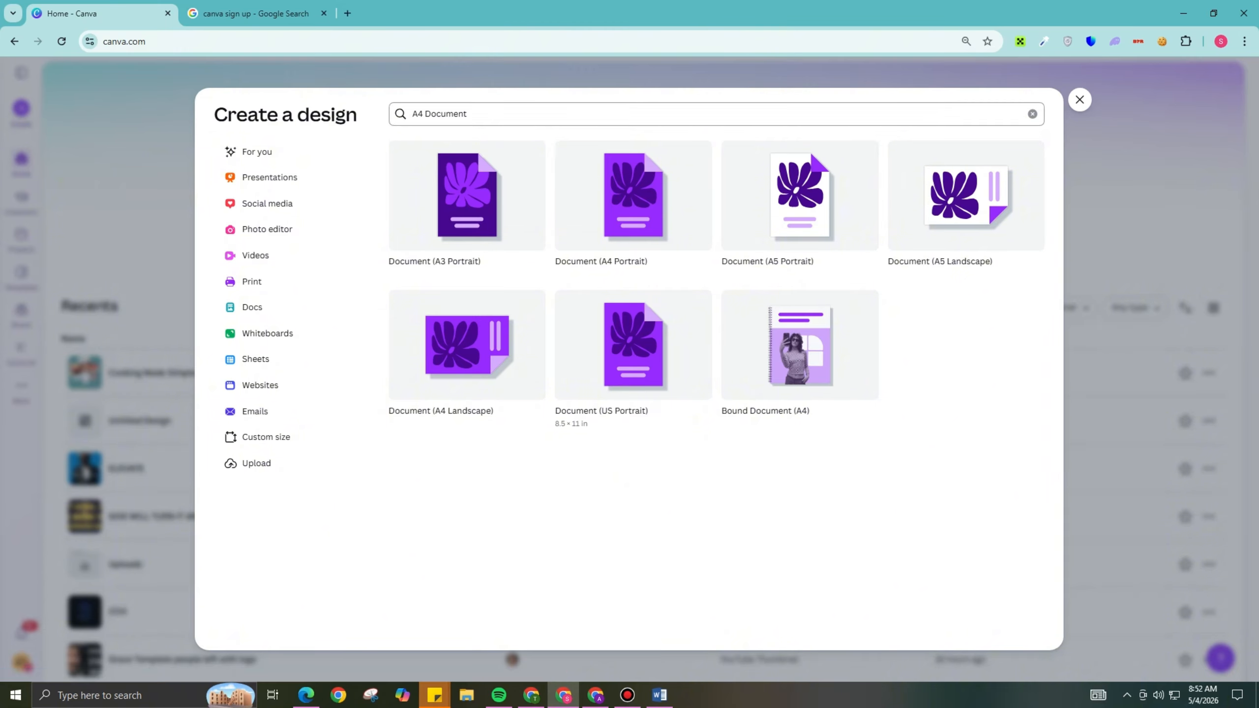
{"action": "left_click", "coordinate": [632, 196]}
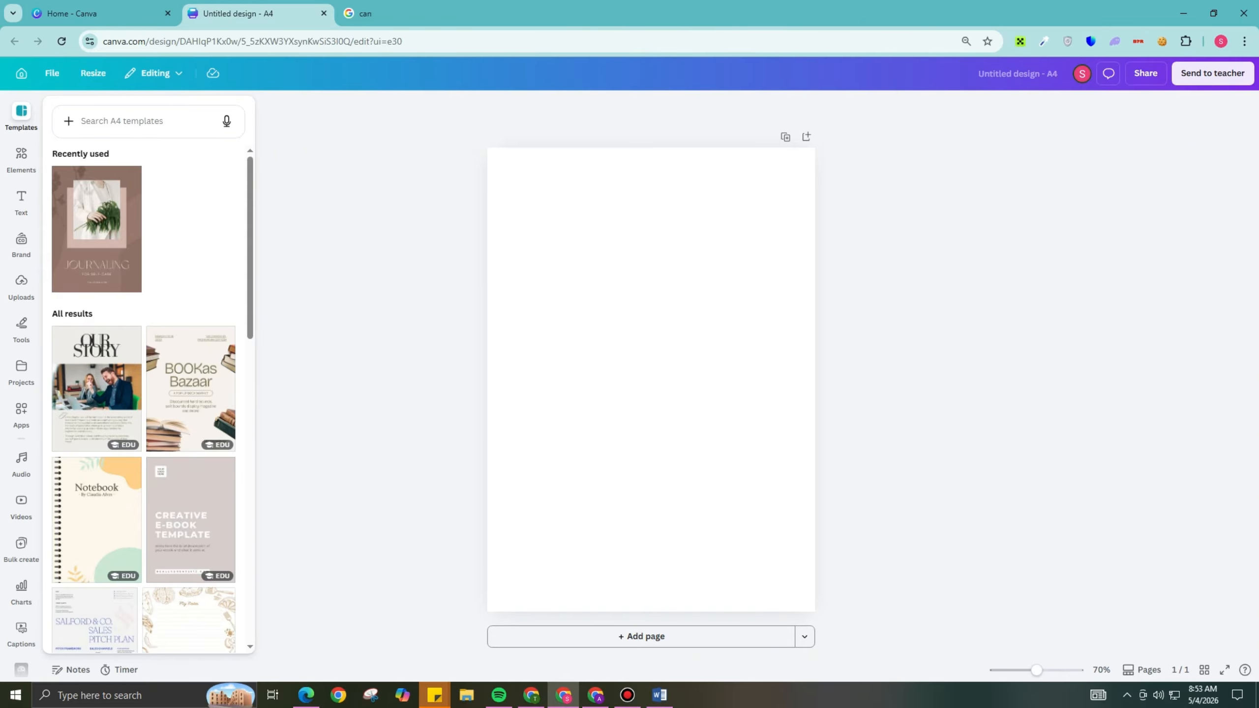
Step: Search the A4 templates for "MONEY" and browse the matching designs
{"action": "scroll", "coordinate": [191, 382], "scroll_direction": "down", "scroll_amount": 1}
{"action": "scroll", "coordinate": [191, 382], "scroll_direction": "down", "scroll_amount": 4}
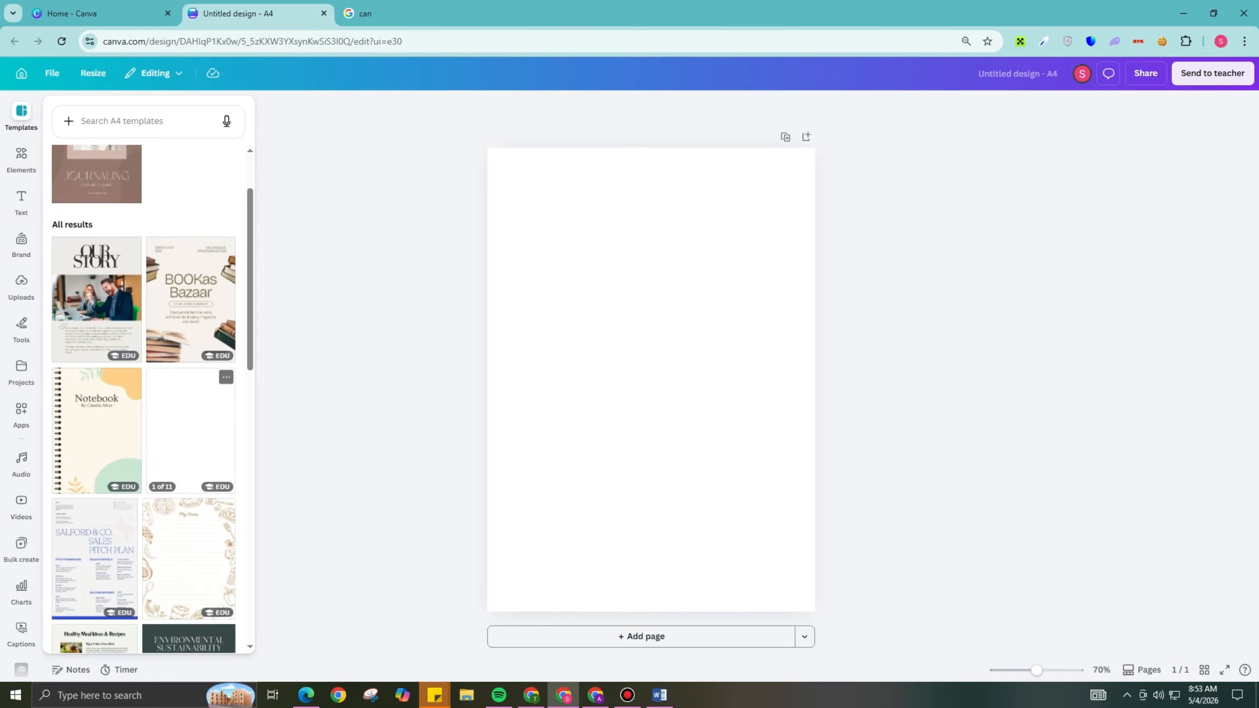
{"action": "left_click", "coordinate": [141, 121]}
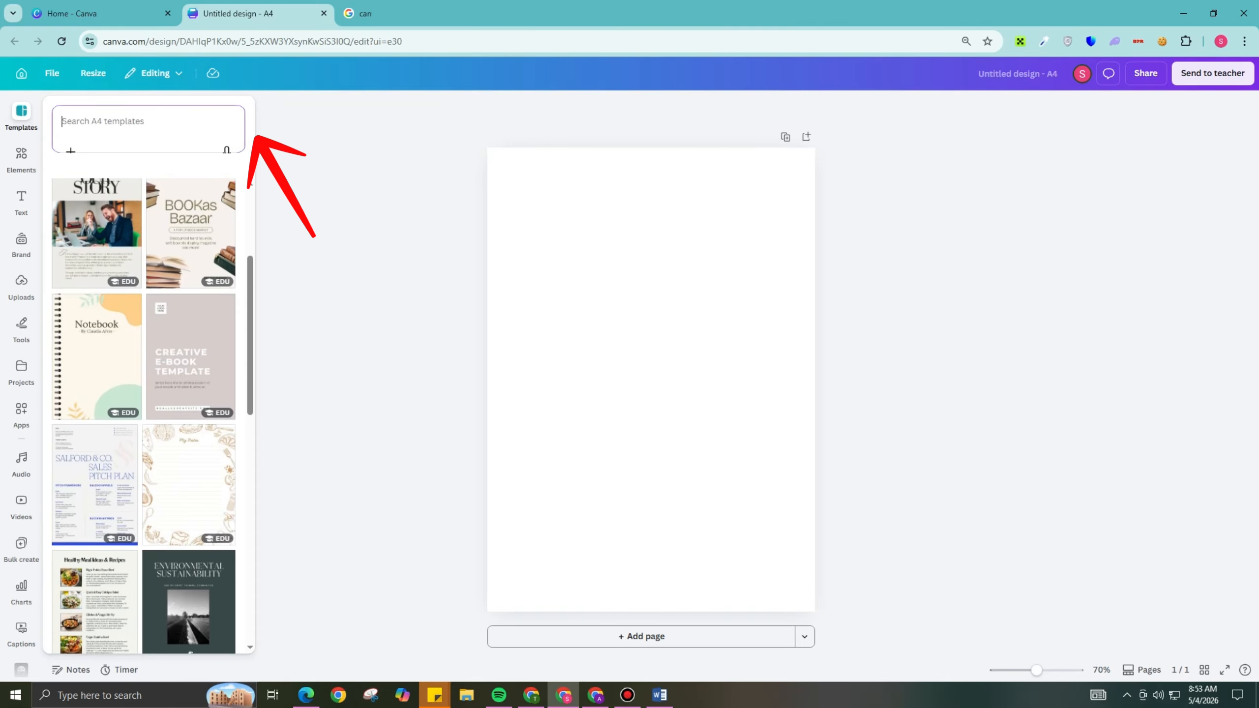
{"action": "type", "text": "M"}
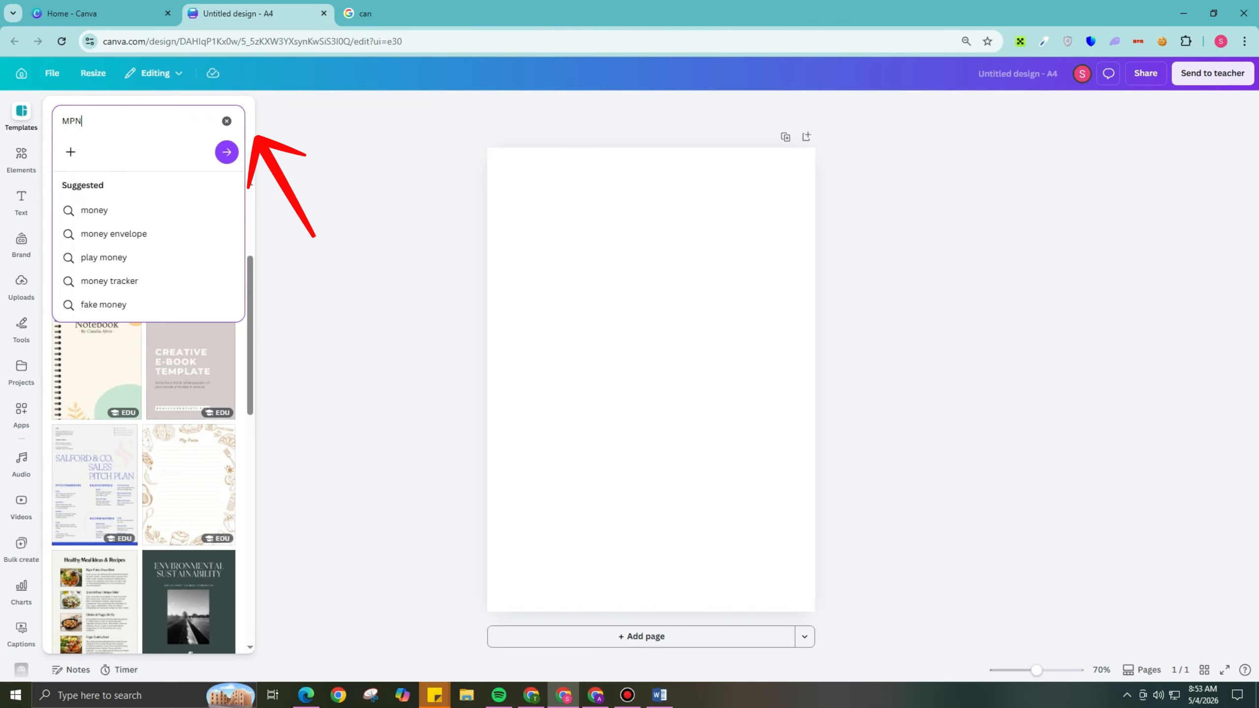
{"action": "type", "text": "ONEY"}
{"action": "key", "text": "Return"}
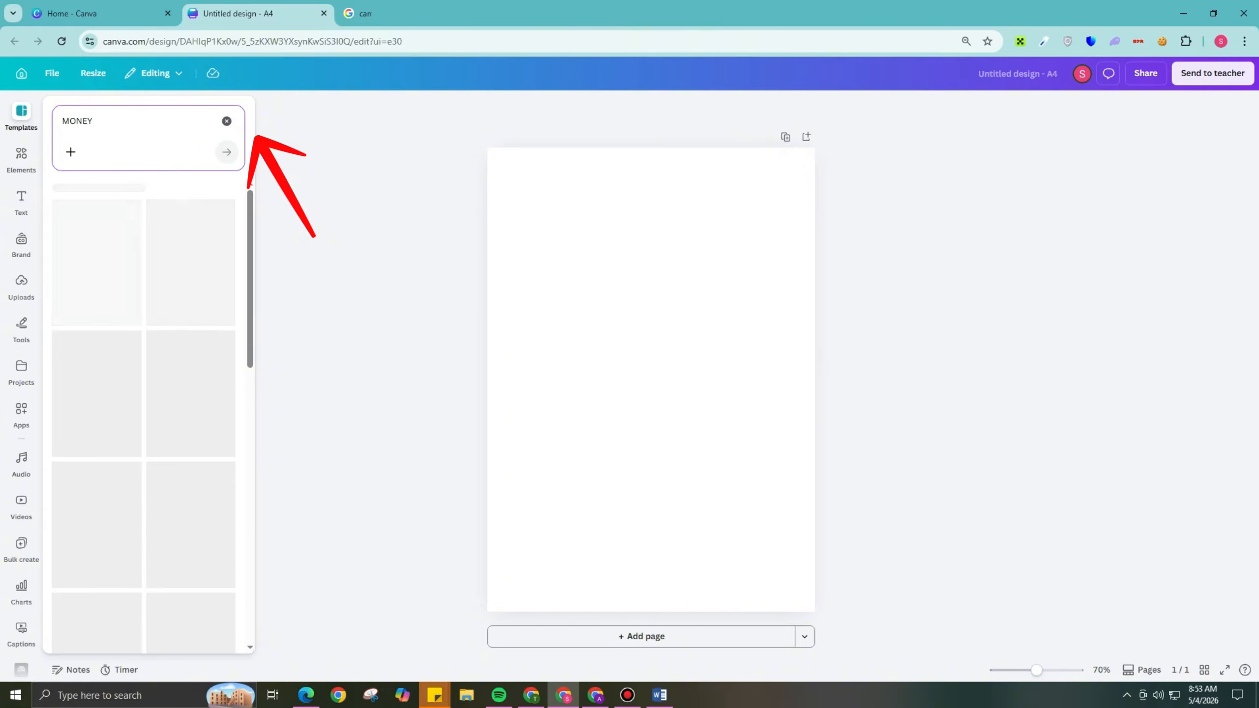
{"action": "scroll", "coordinate": [198, 278], "scroll_direction": "down", "scroll_amount": 7}
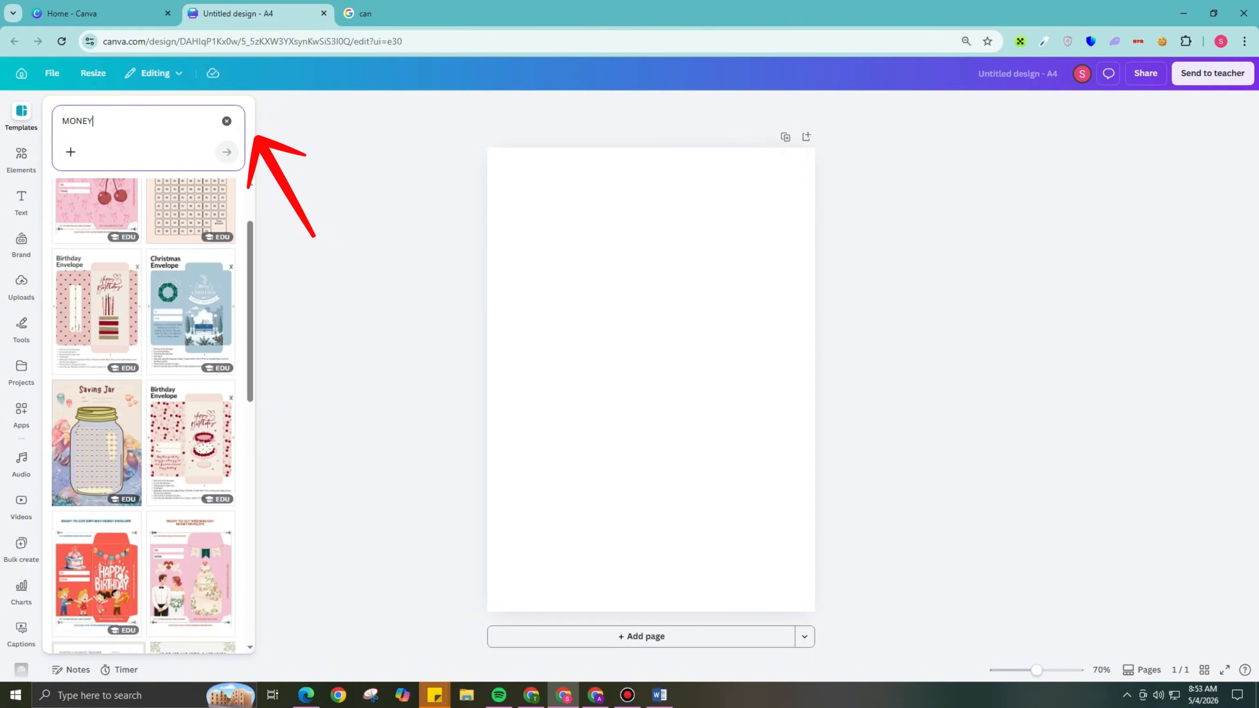
Step: Replace the template search with "WAELTH" and browse the matching designs
{"action": "key", "text": "ctrl+a"}
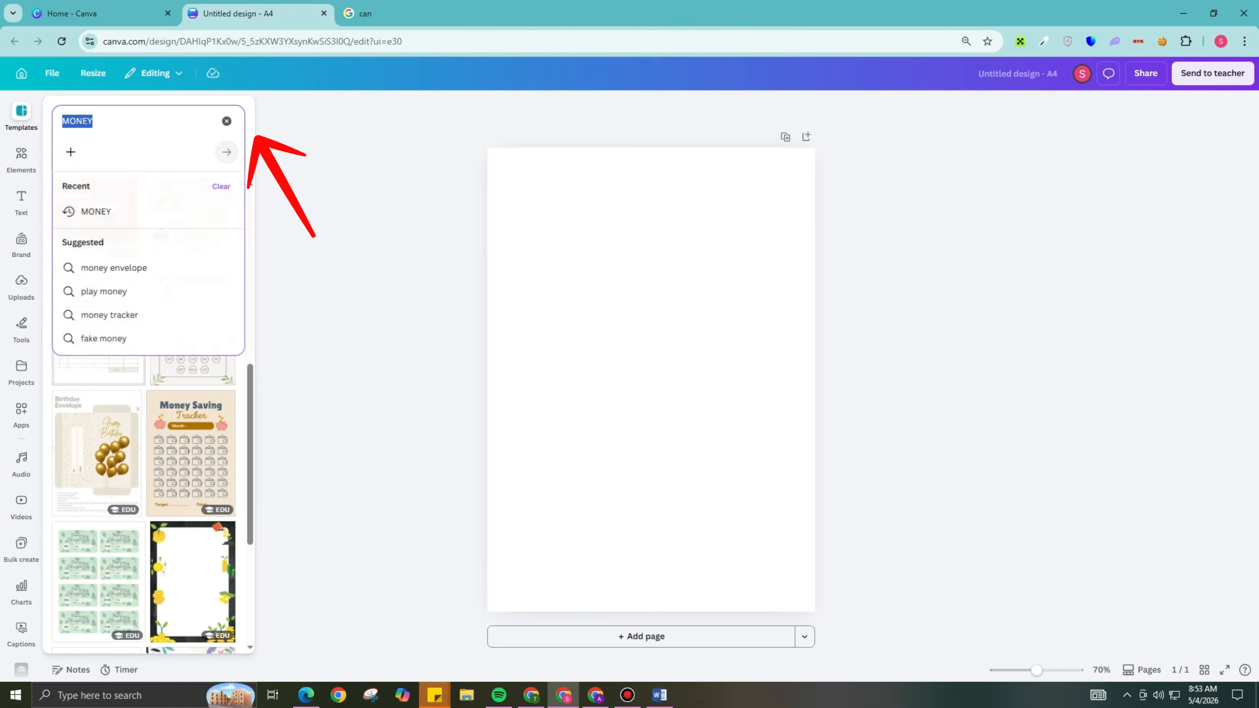
{"action": "type", "text": "WAELTH"}
{"action": "key", "text": "Return"}
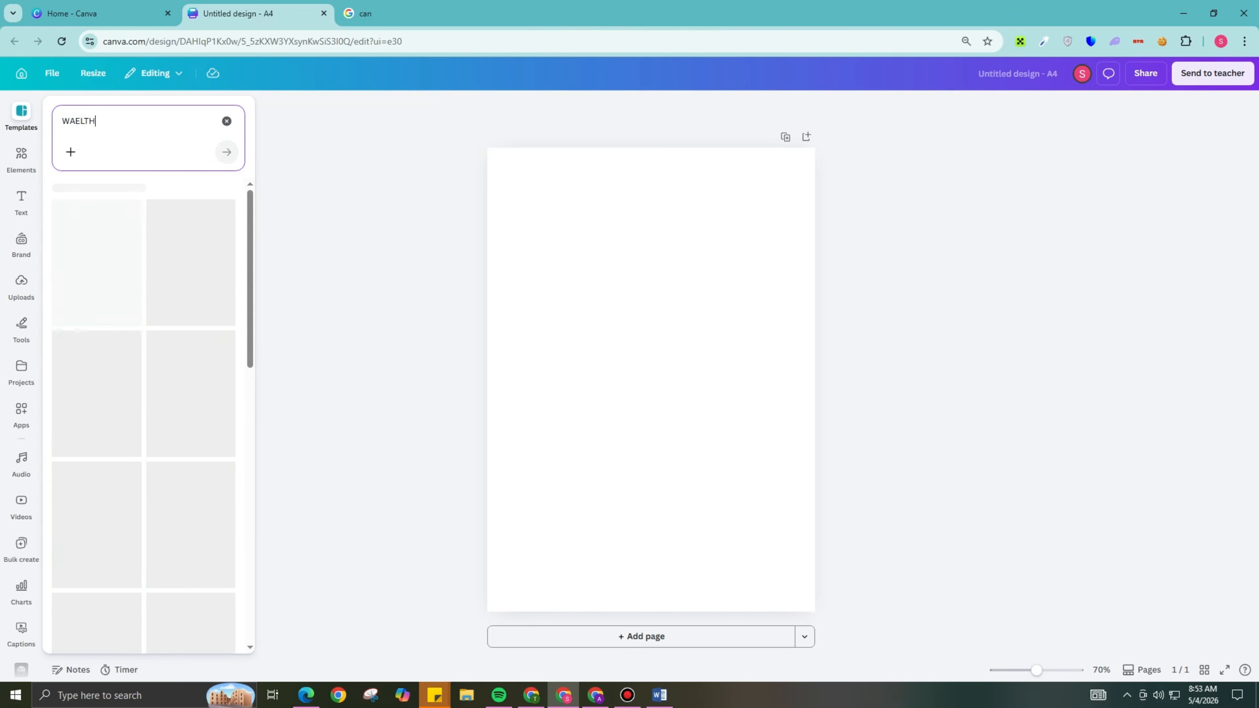
{"action": "scroll", "coordinate": [143, 417], "scroll_direction": "down", "scroll_amount": 6}
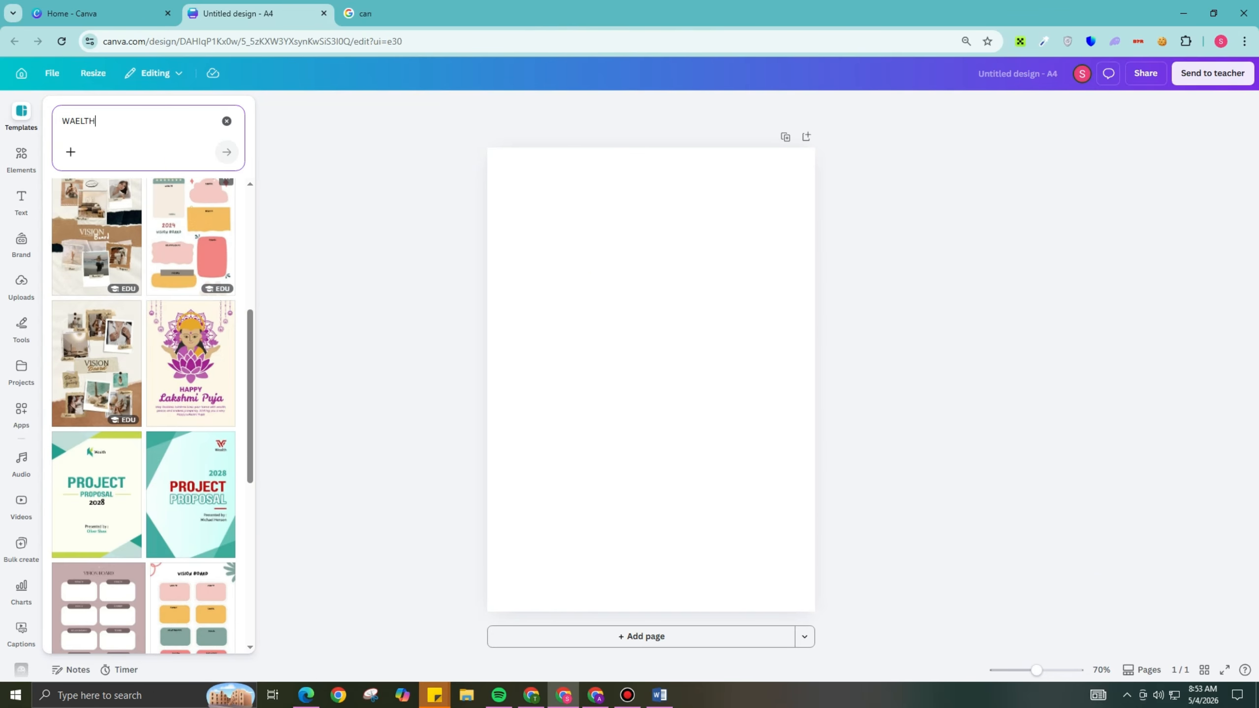
Step: Search the A4 templates for "SUCCESSFUL", browse the matching designs, and clear the search
{"action": "key", "text": "ctrl+a"}
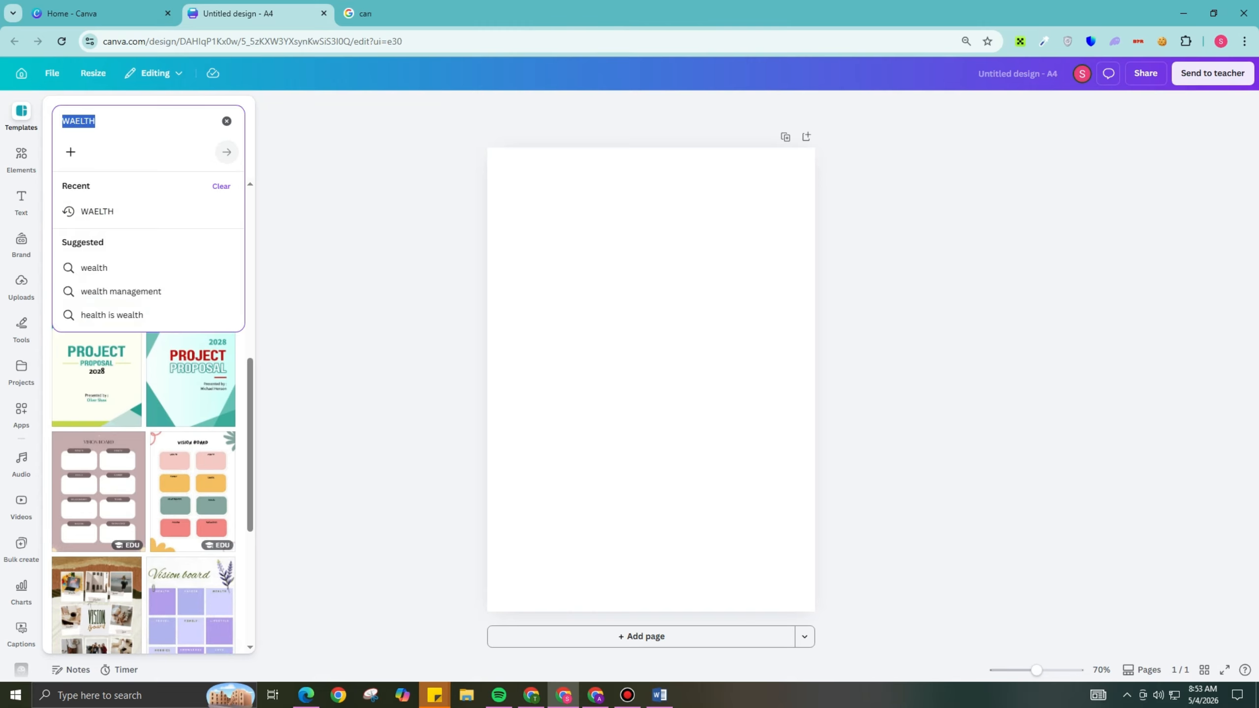
{"action": "type", "text": "sucCESS"}
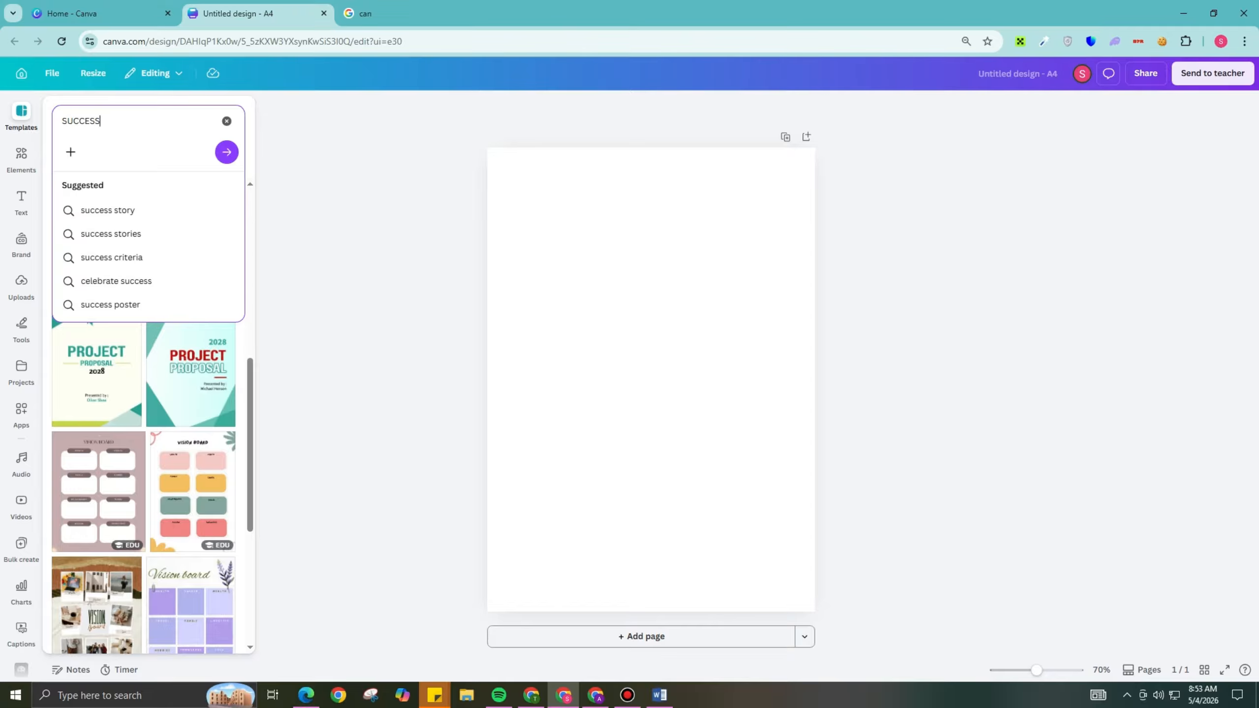
{"action": "type", "text": "FUL"}
{"action": "key", "text": "Return"}
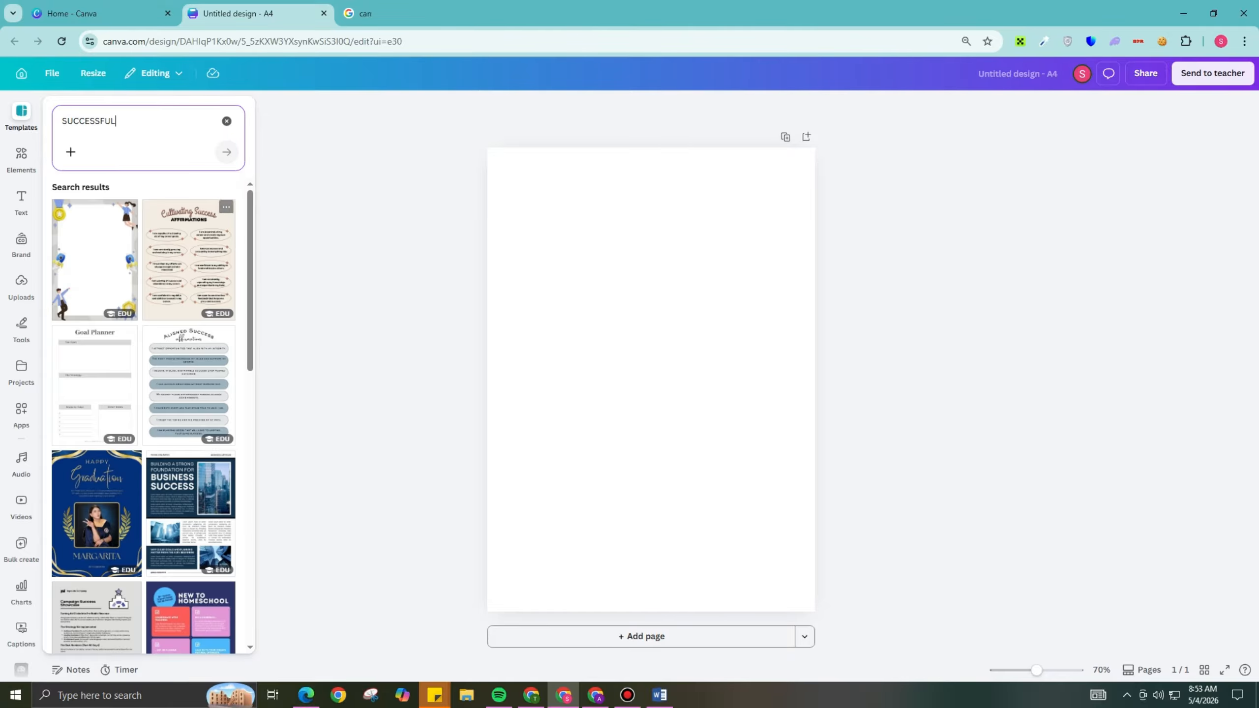
{"action": "scroll", "coordinate": [144, 416], "scroll_direction": "down", "scroll_amount": 15}
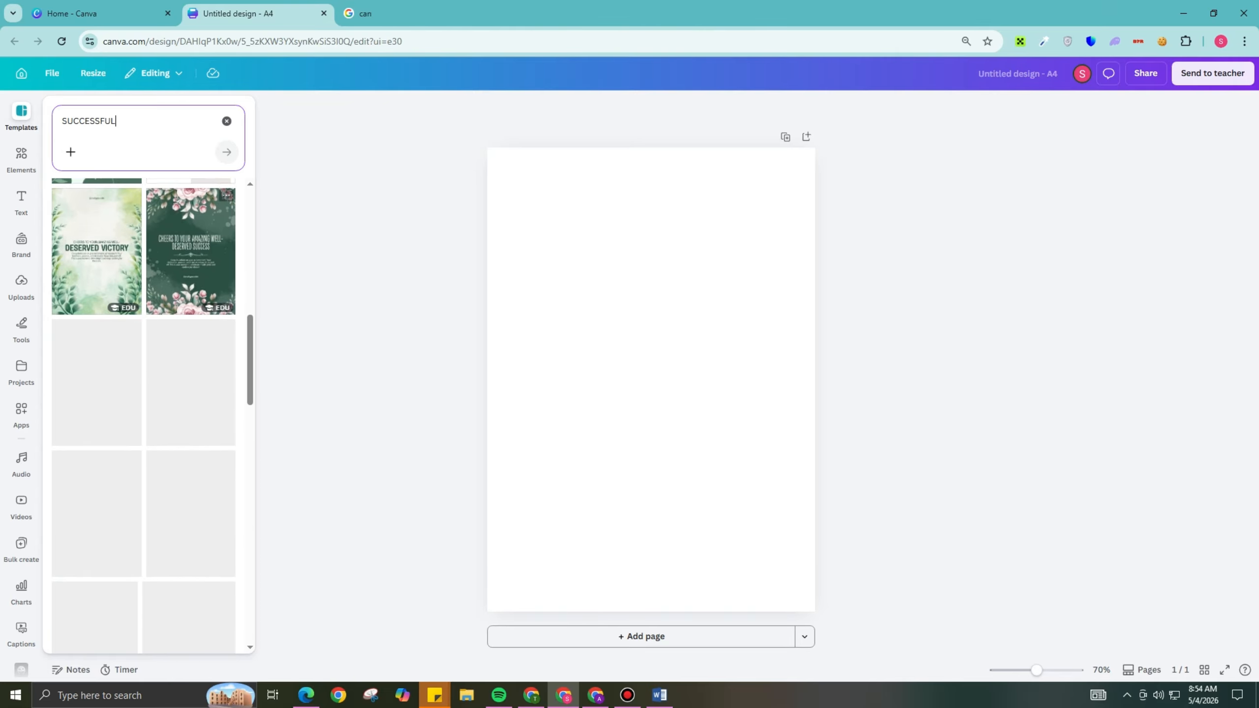
{"action": "scroll", "coordinate": [143, 416], "scroll_direction": "down", "scroll_amount": 5}
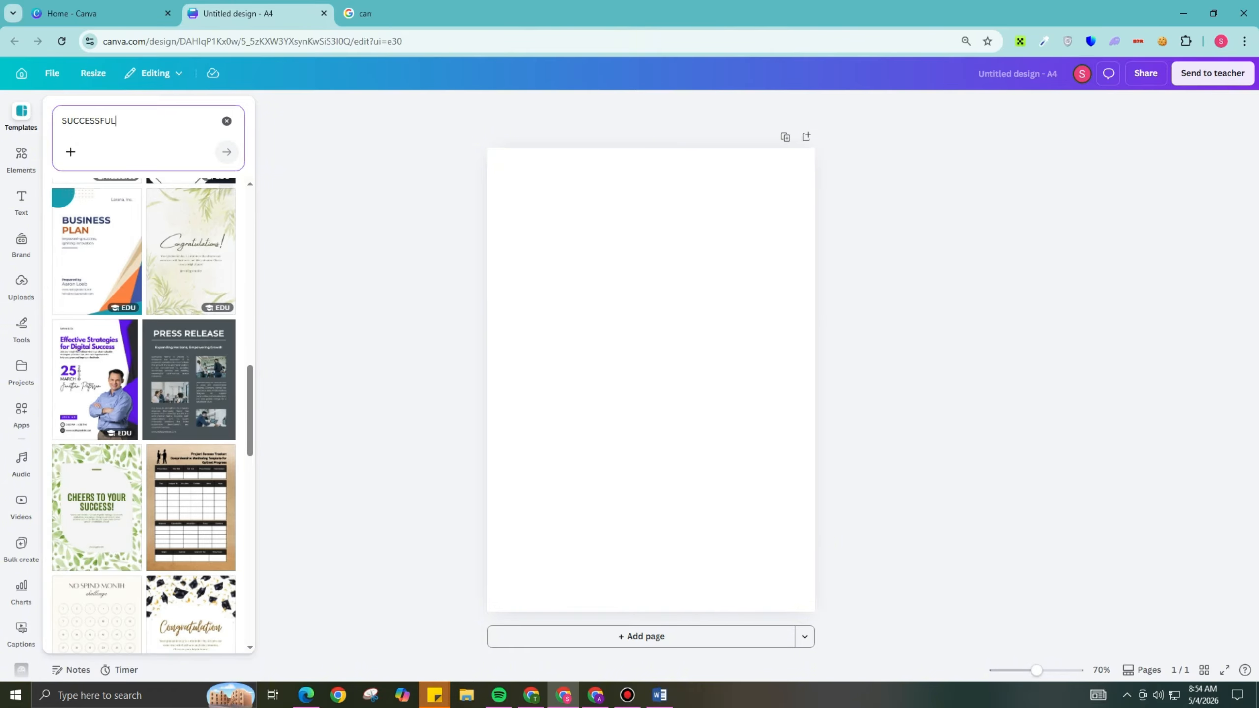
{"action": "left_click", "coordinate": [227, 121]}
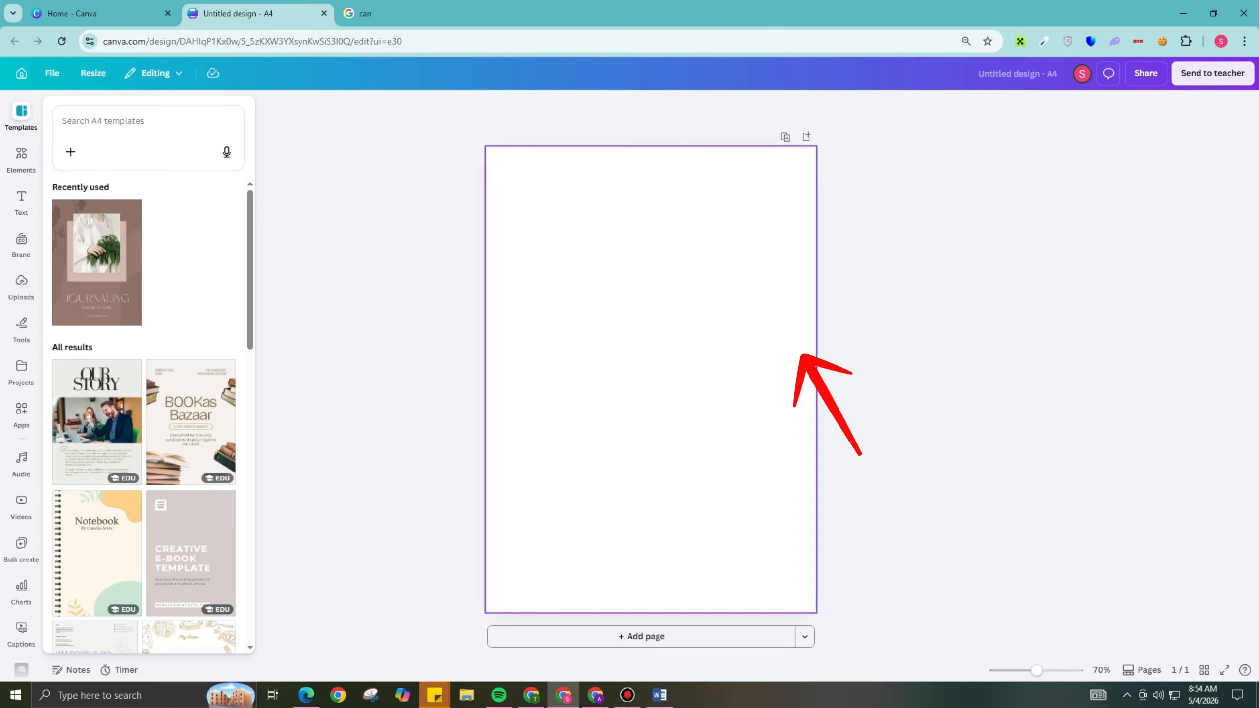
Step: Select the blank page's background and open the full set of default solid colors for it
{"action": "left_click", "coordinate": [650, 379]}
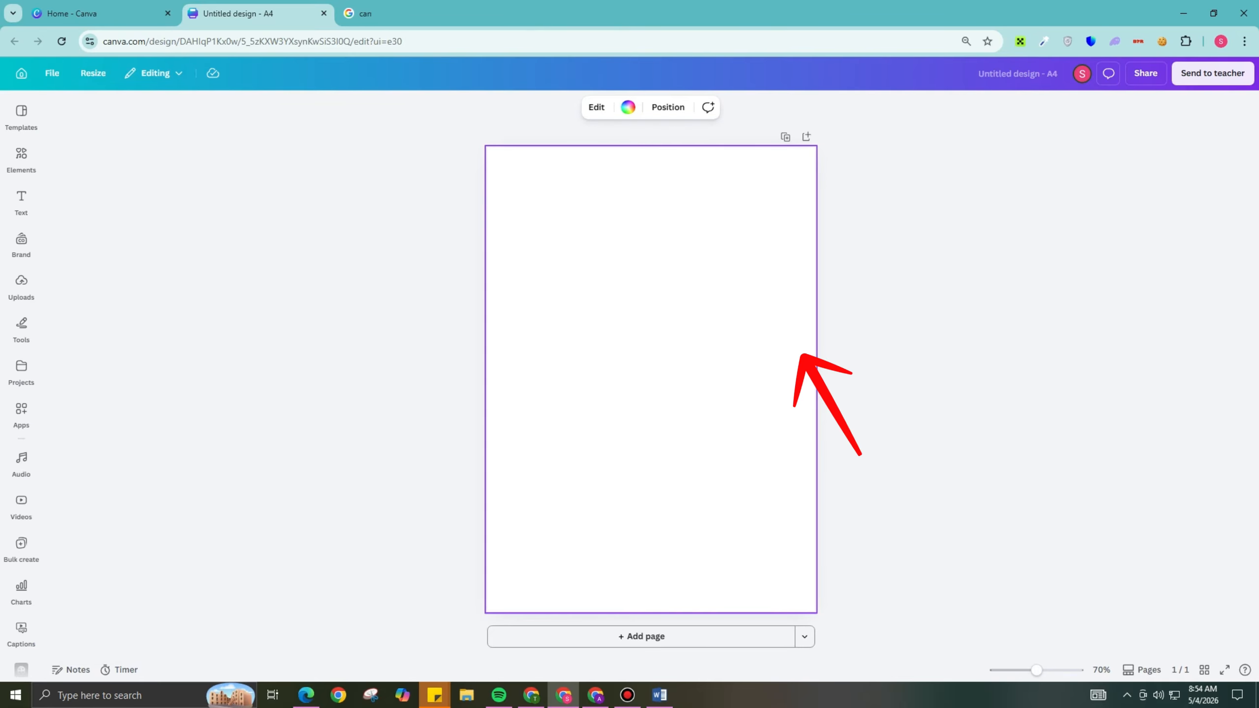
{"action": "left_click", "coordinate": [628, 107]}
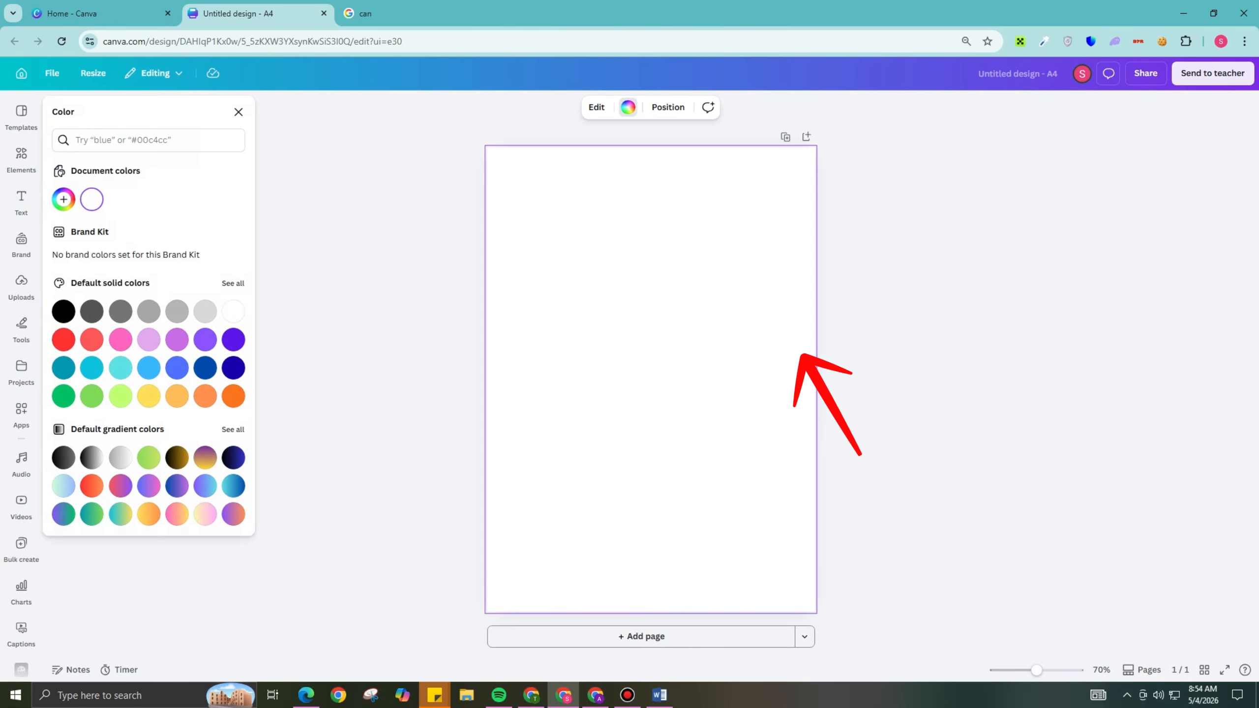
{"action": "left_click", "coordinate": [233, 284]}
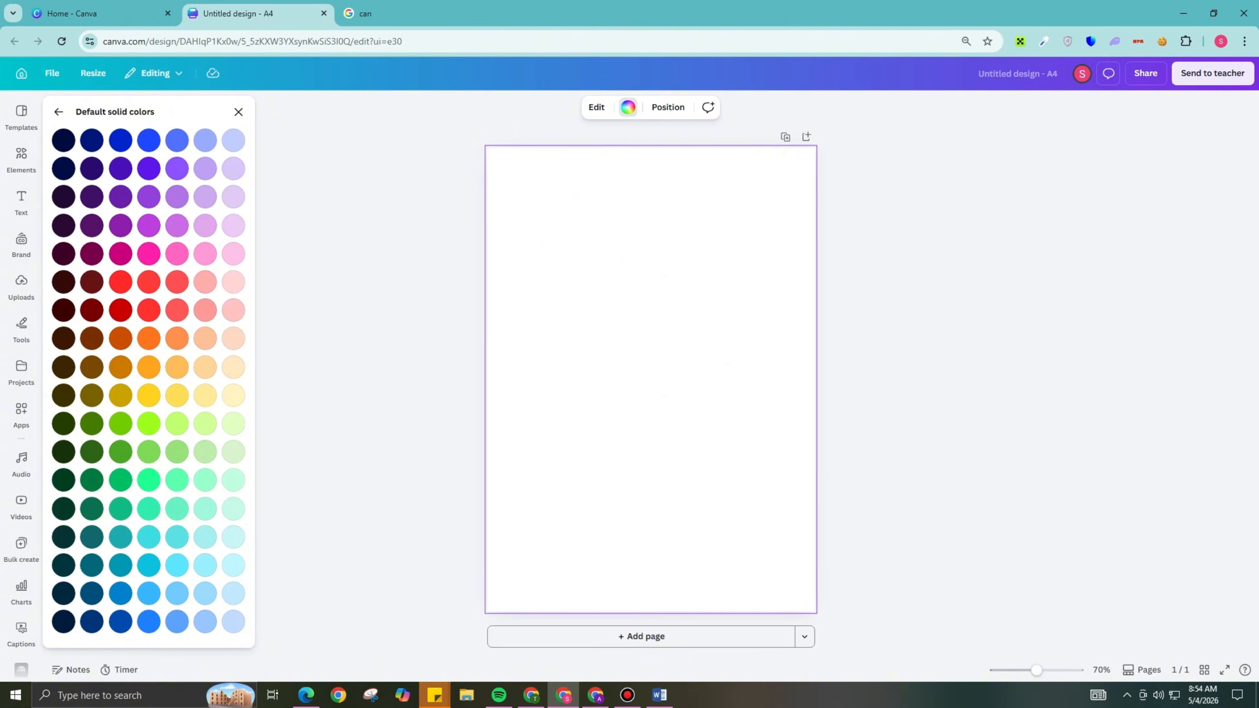
Step: Try dark blue, bright blue, dark green, brown, green, turquoise and two light purple shades as the page background
{"action": "left_click", "coordinate": [92, 593]}
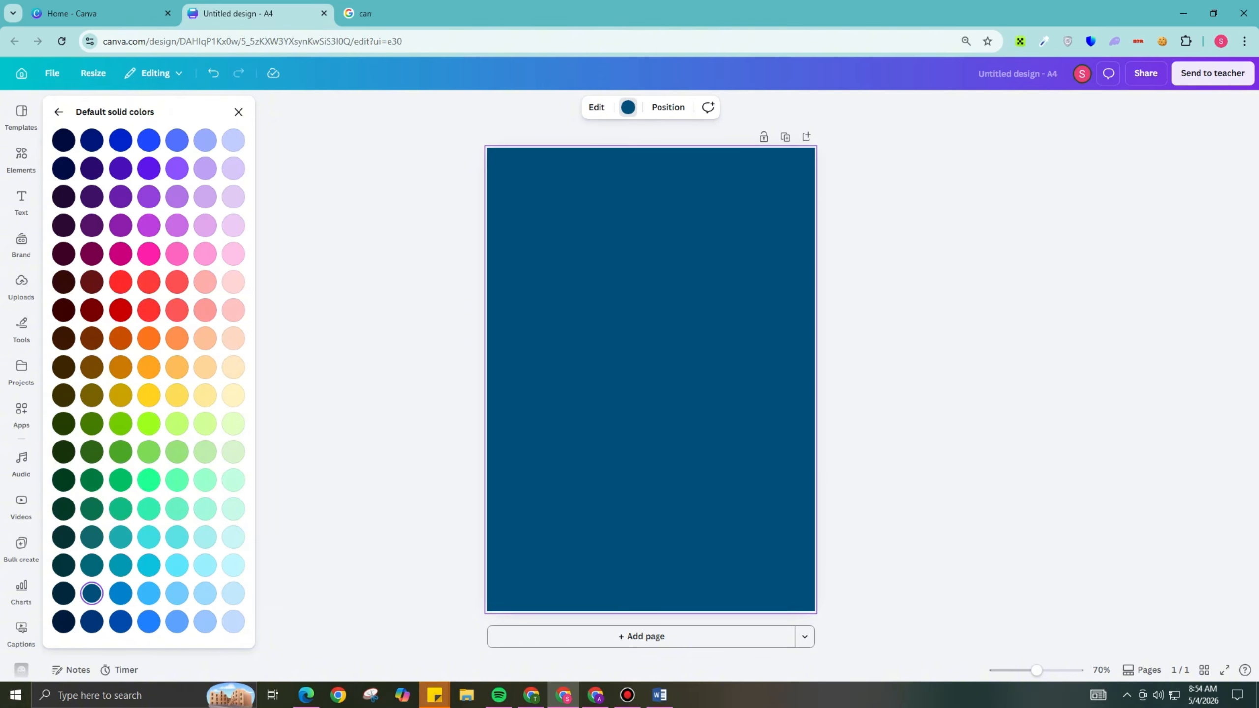
{"action": "left_click", "coordinate": [120, 593]}
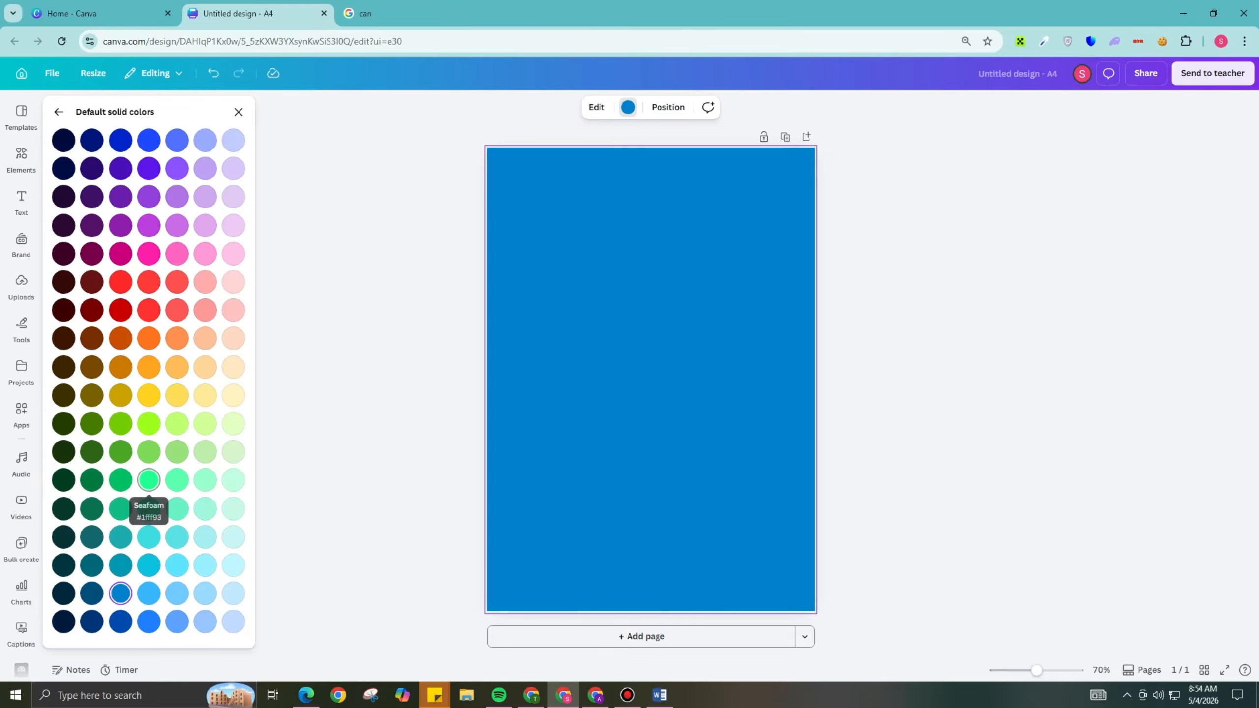
{"action": "left_click", "coordinate": [63, 479]}
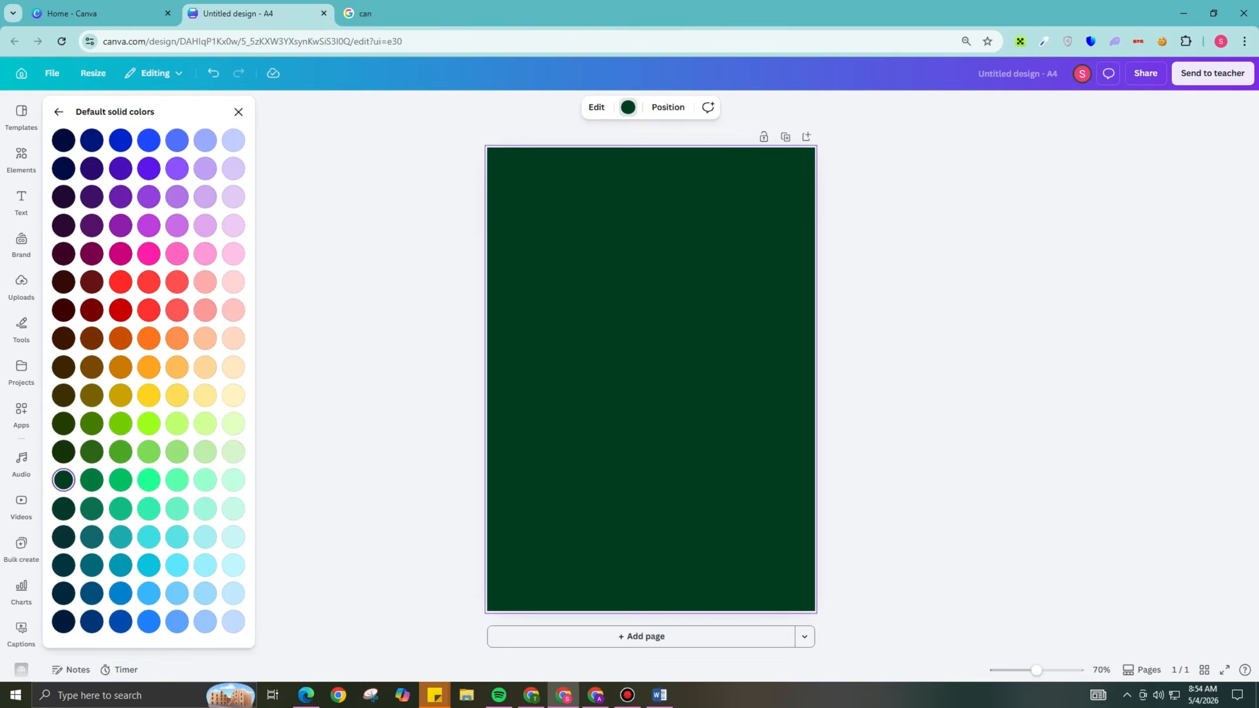
{"action": "left_click", "coordinate": [91, 339]}
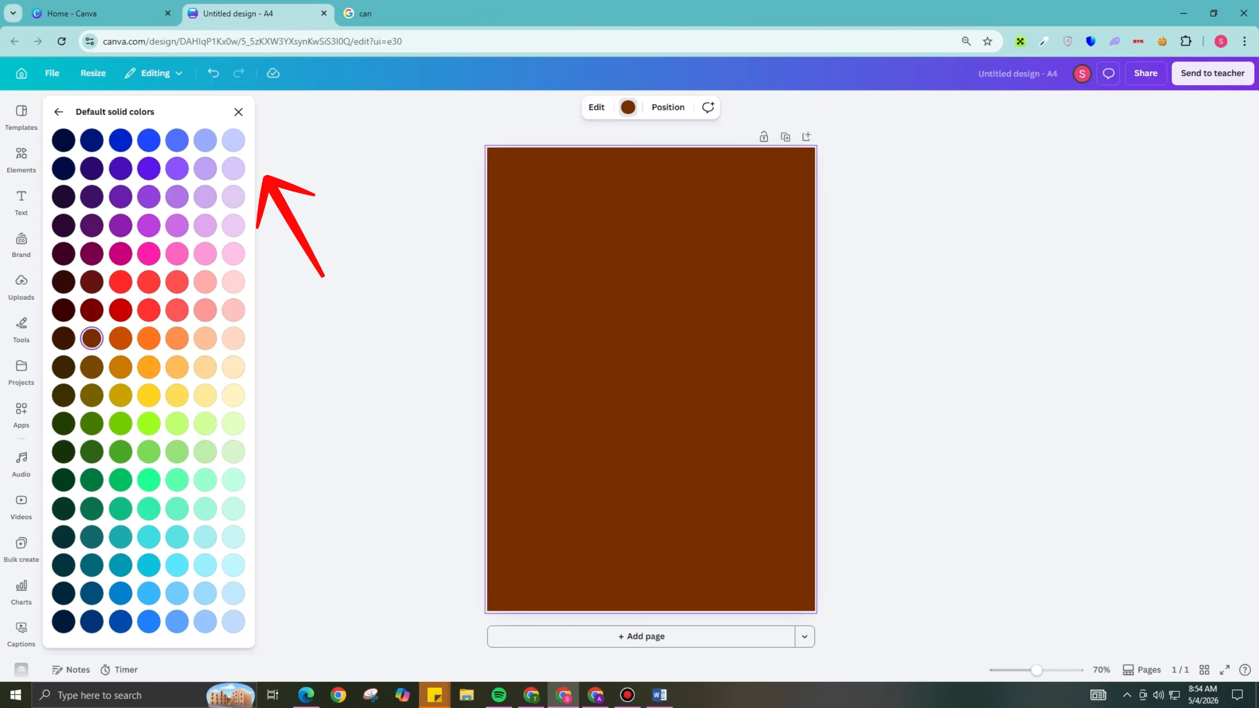
{"action": "left_click", "coordinate": [121, 479]}
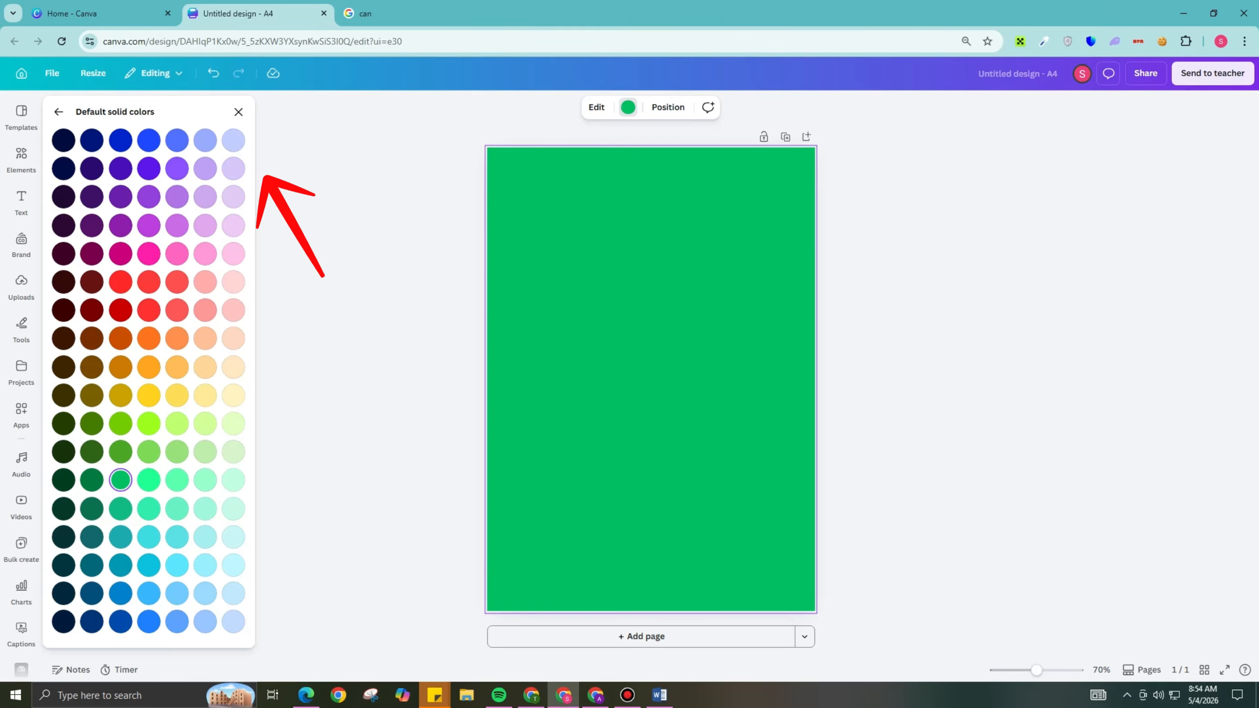
{"action": "left_click", "coordinate": [177, 536]}
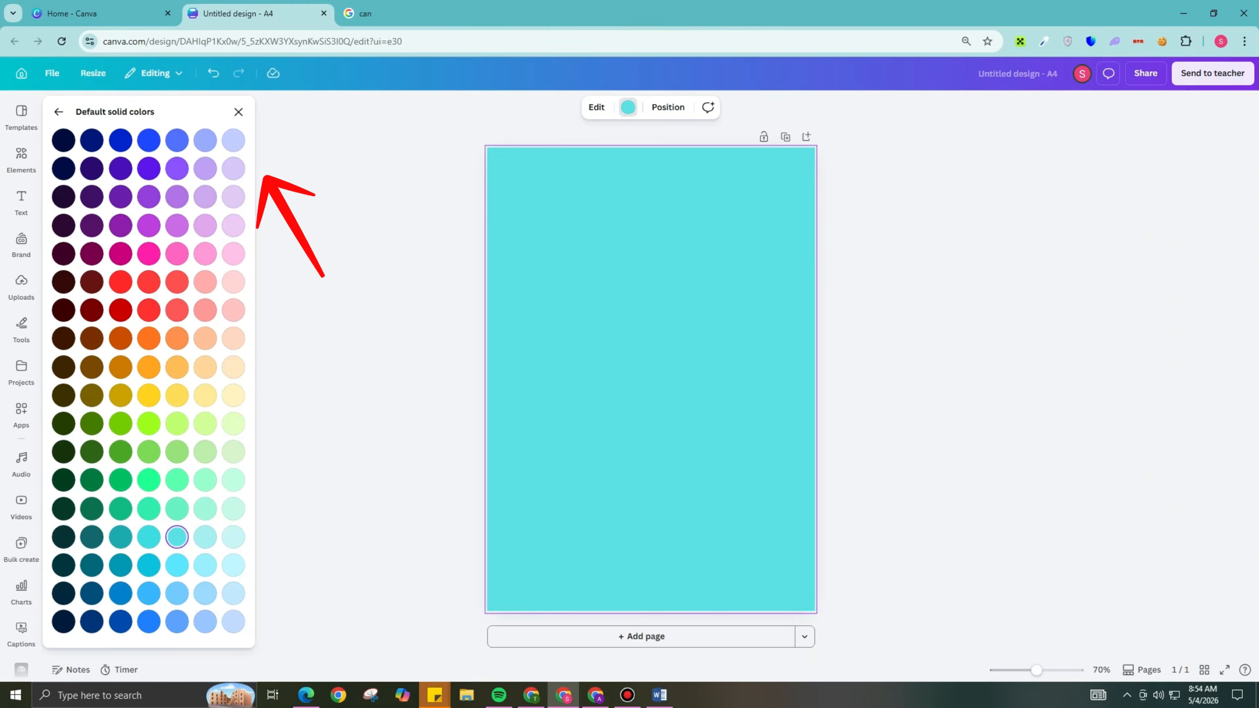
{"action": "left_click", "coordinate": [205, 169]}
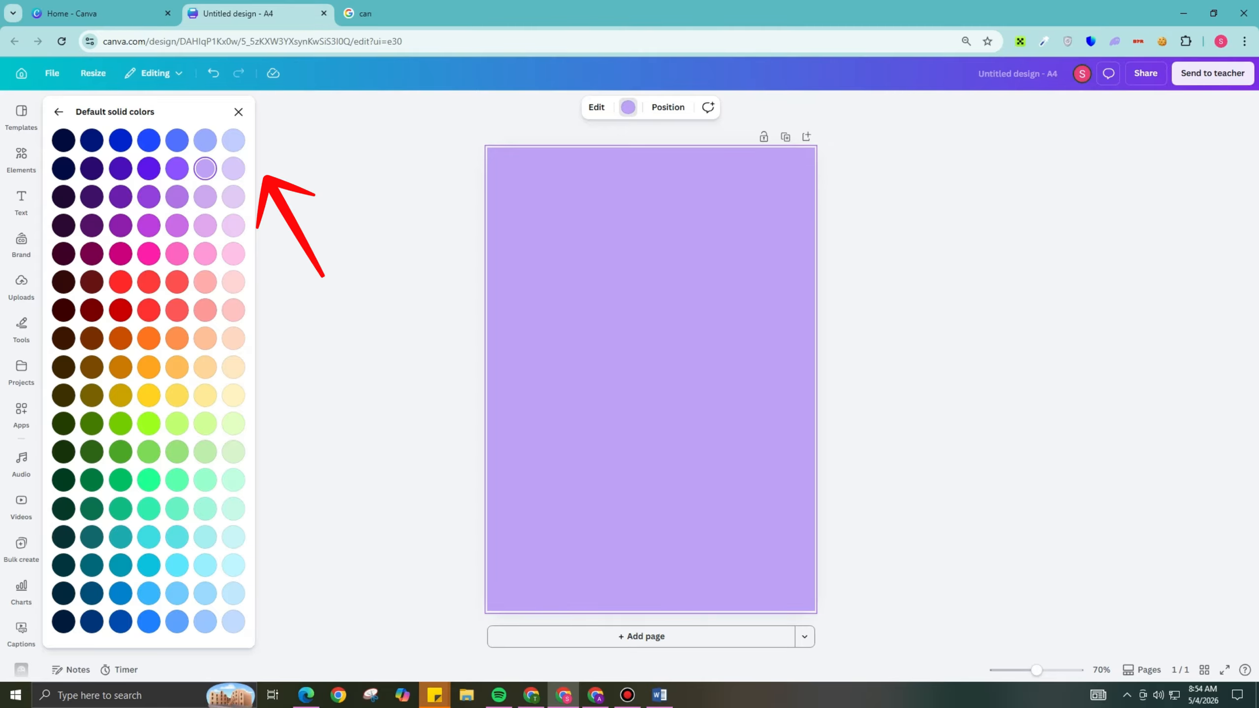
{"action": "left_click", "coordinate": [233, 168]}
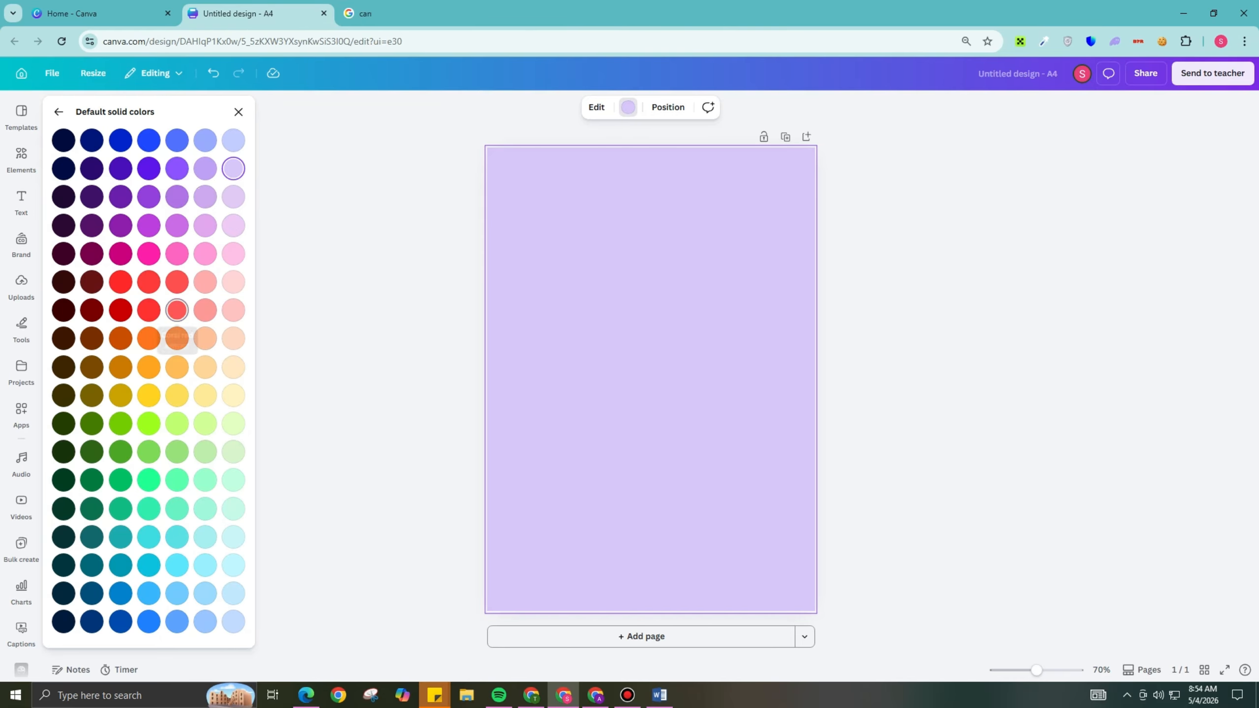
Step: Try coral red, orange and light orange page backgrounds and settle on pale yellow
{"action": "left_click", "coordinate": [177, 309]}
{"action": "left_click", "coordinate": [176, 339]}
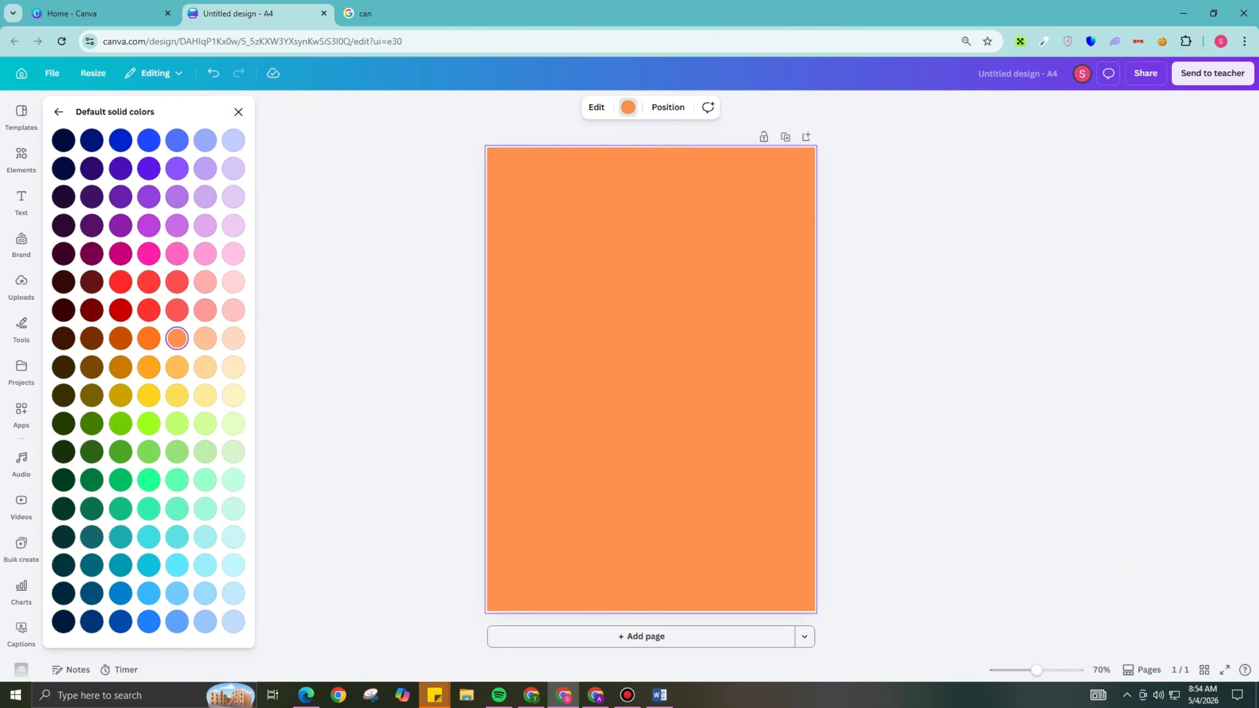
{"action": "left_click", "coordinate": [177, 367]}
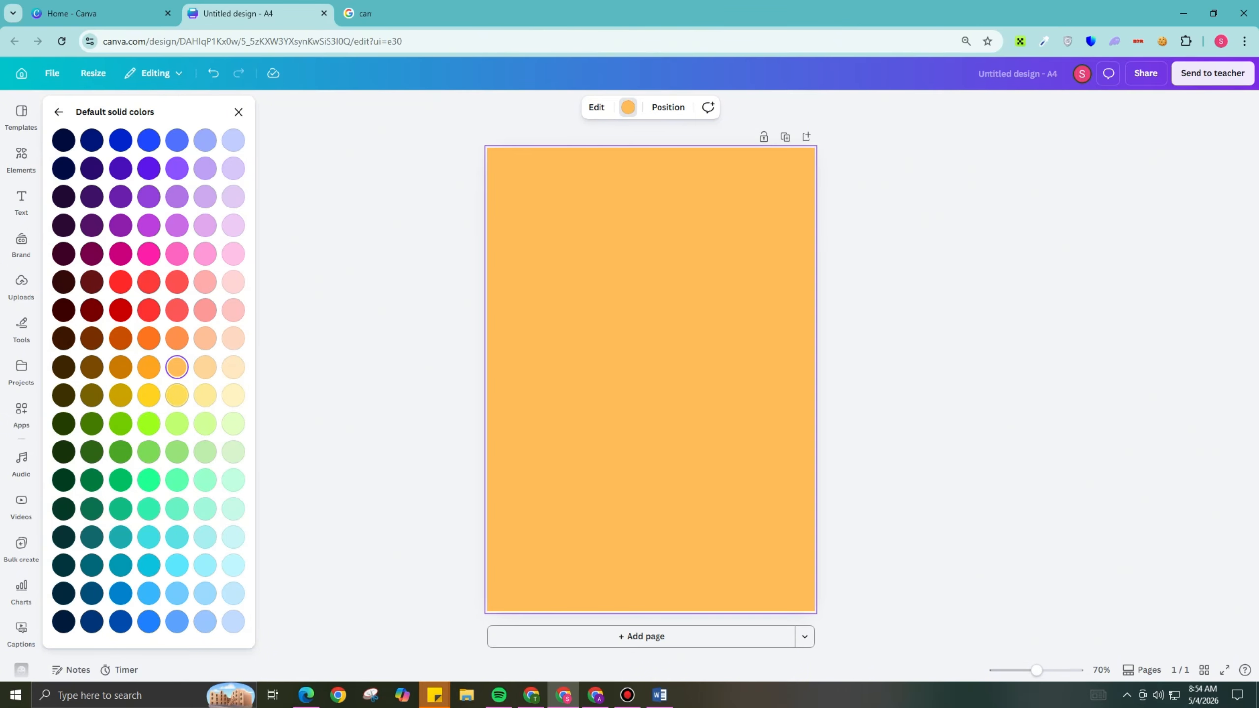
{"action": "left_click", "coordinate": [205, 396]}
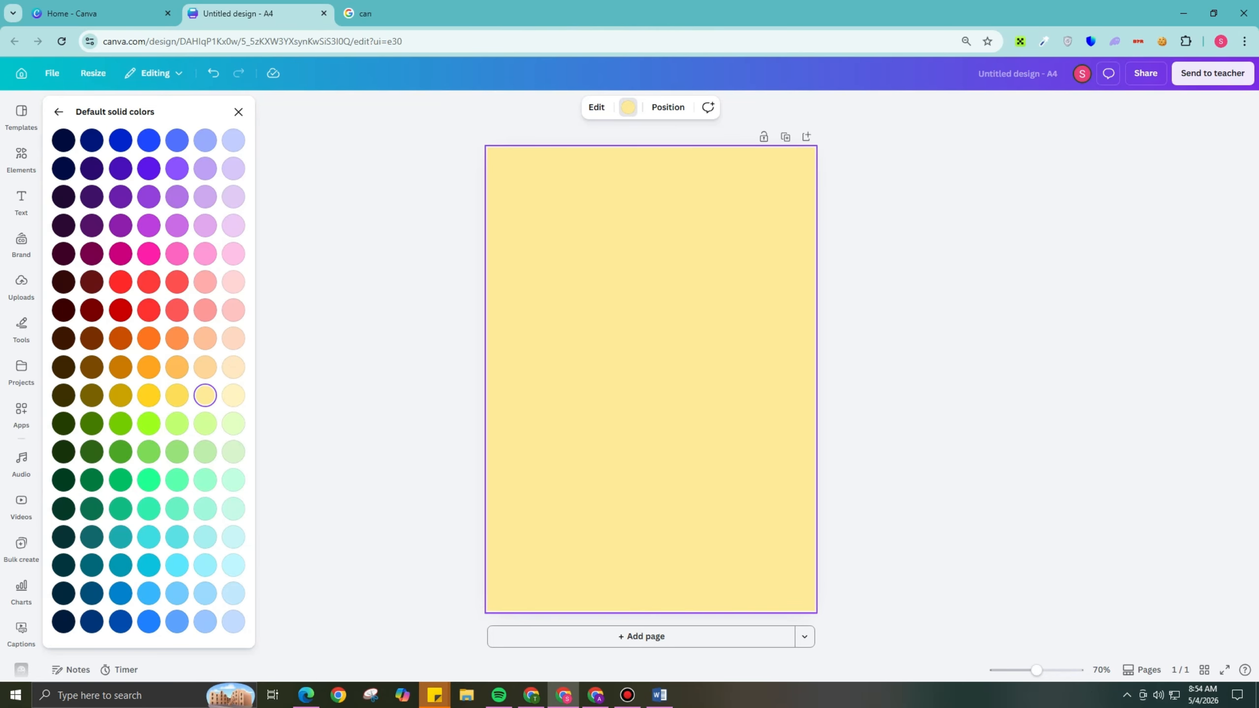
Step: Apply the yellow-to-orange default gradient as the page background
{"action": "left_click", "coordinate": [59, 112]}
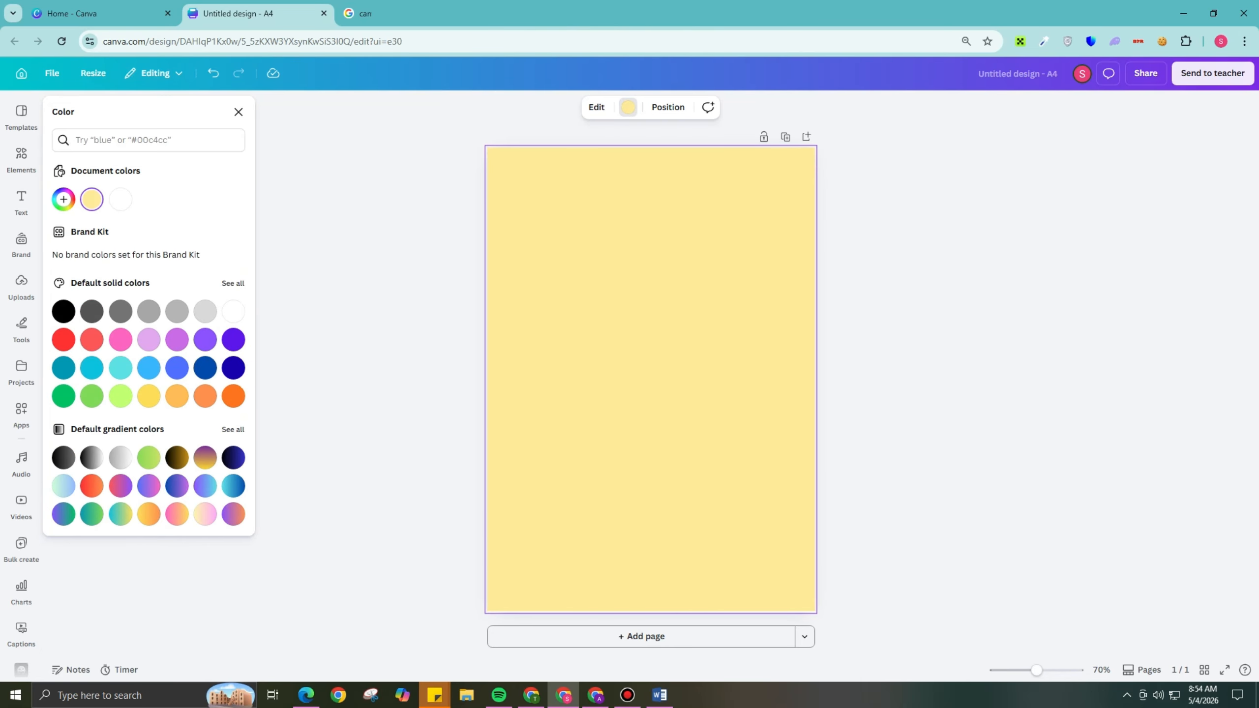
{"action": "left_click", "coordinate": [148, 513]}
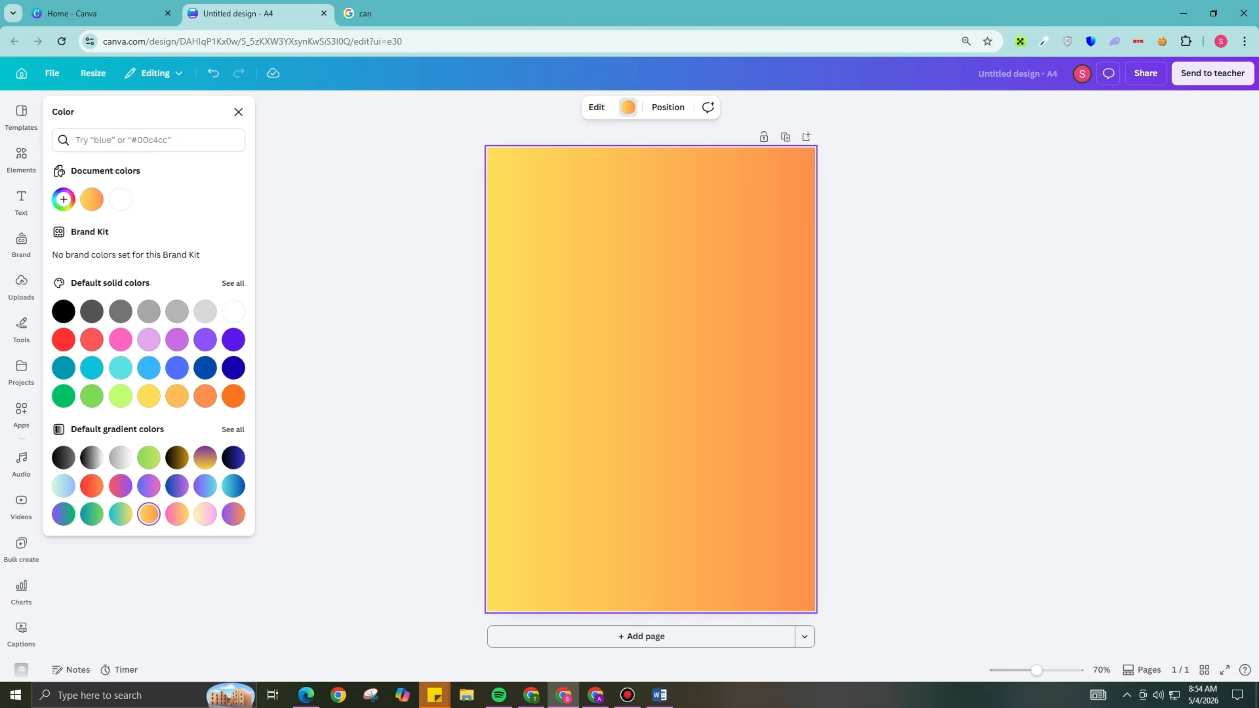
Step: Search the elements for "MAN SMILING" and browse the matching photos
{"action": "left_click", "coordinate": [21, 159]}
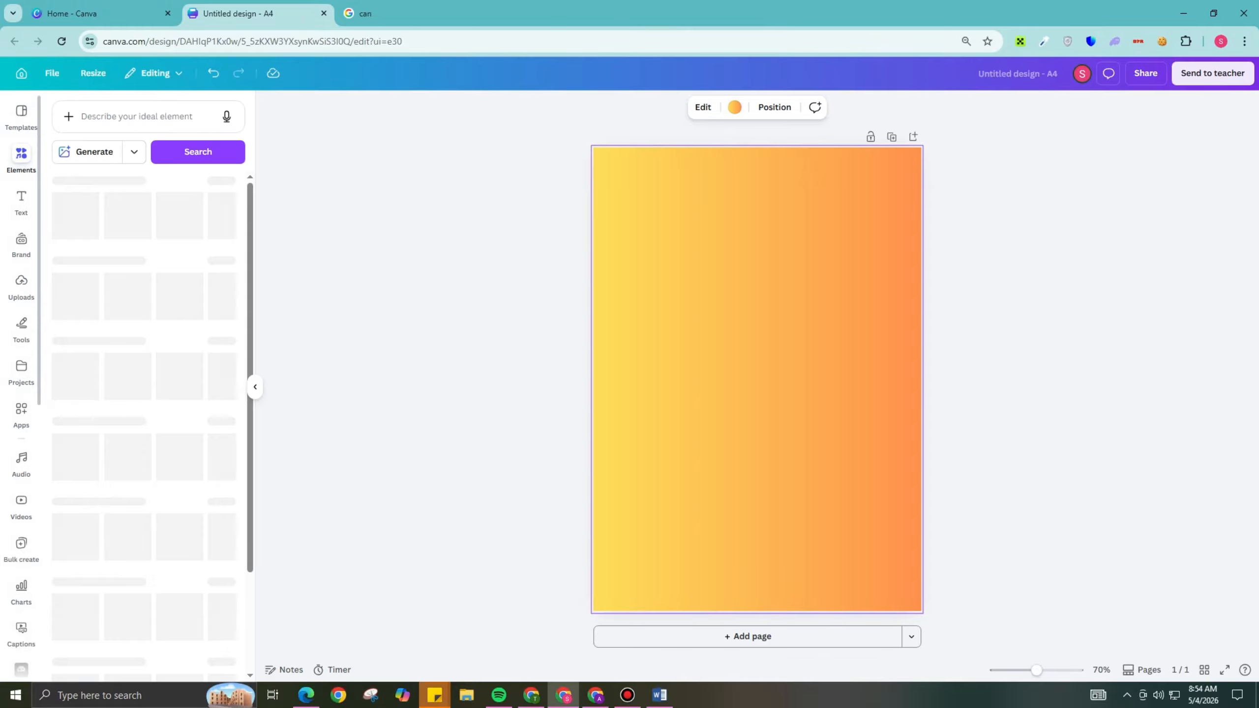
{"action": "left_click", "coordinate": [136, 116]}
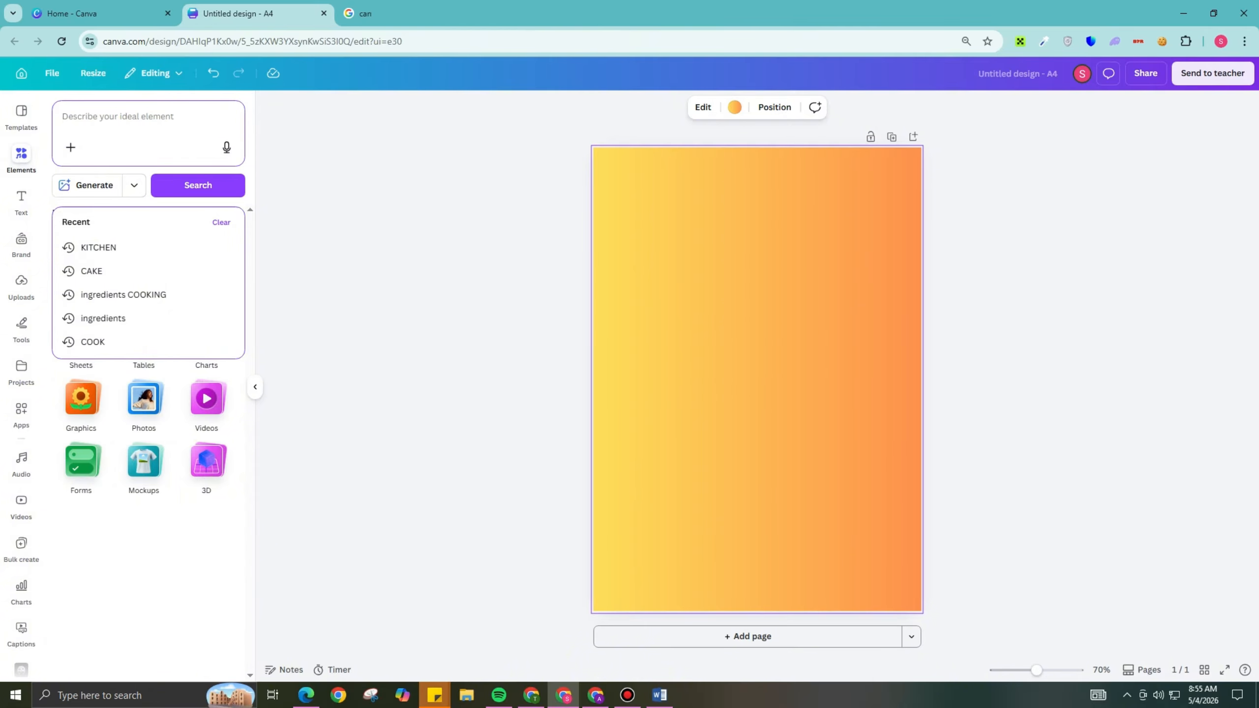
{"action": "type", "text": "MAN SMILIN"}
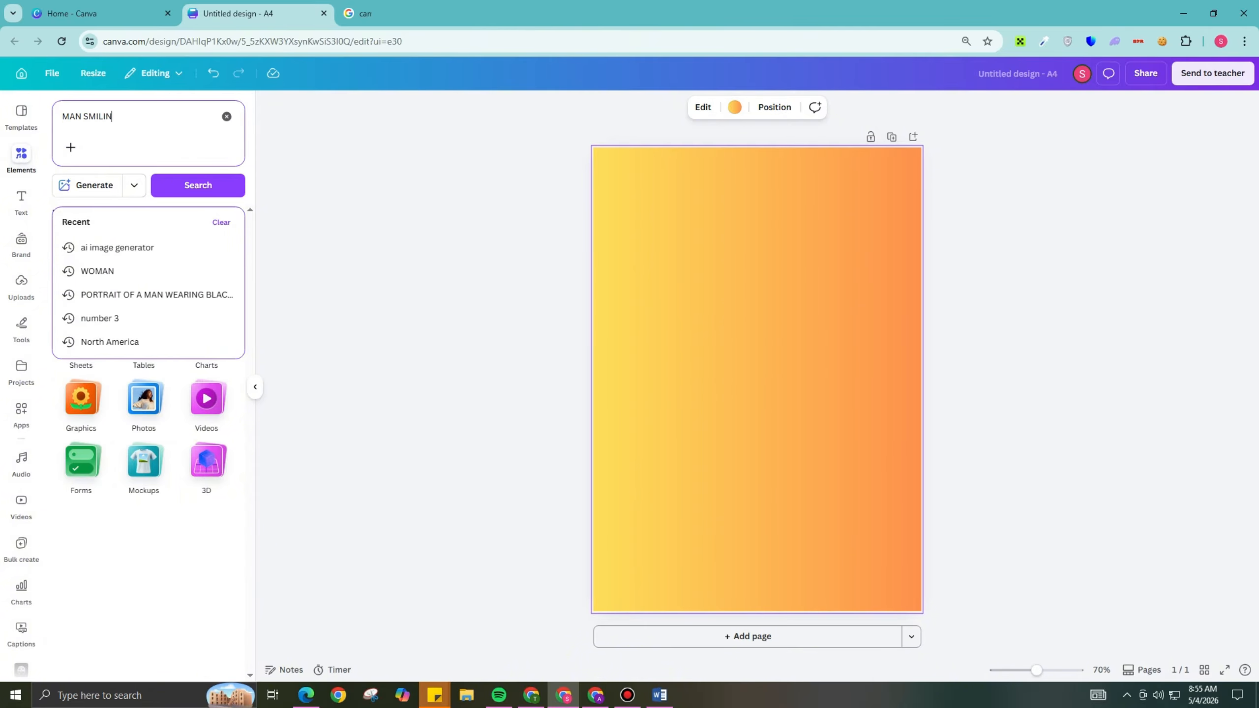
{"action": "type", "text": "G"}
{"action": "key", "text": "Return"}
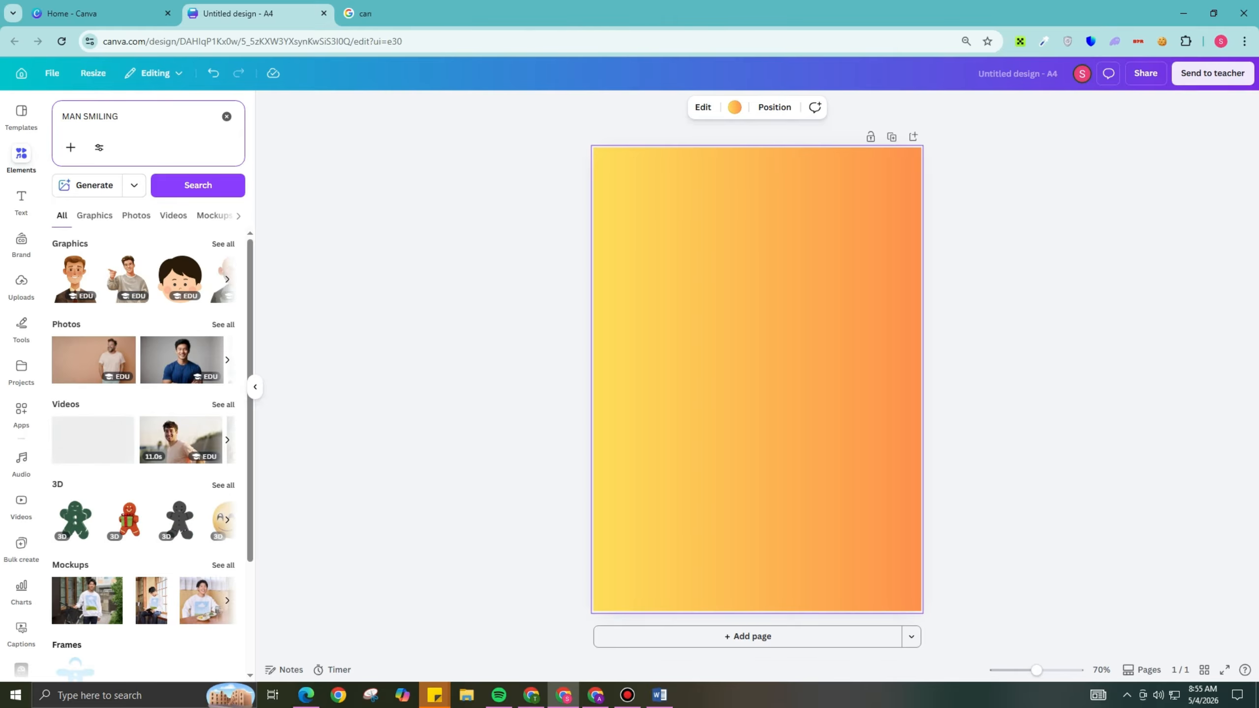
{"action": "left_click", "coordinate": [135, 216]}
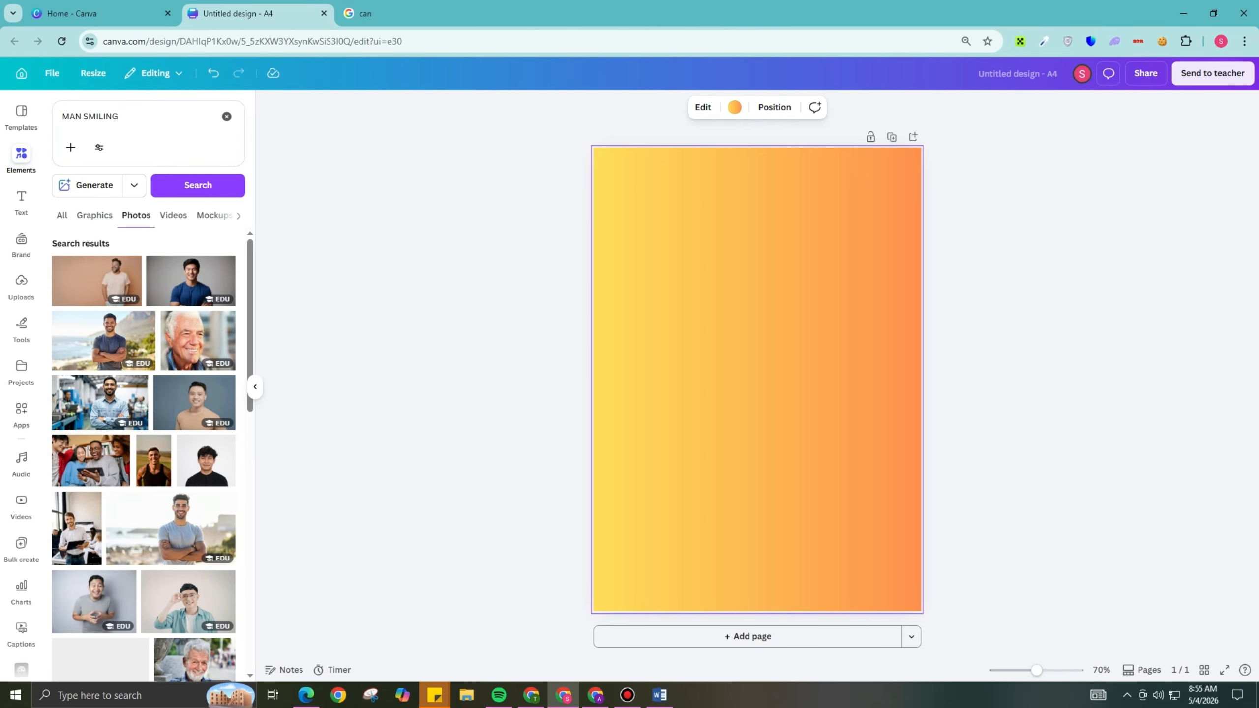
{"action": "scroll", "coordinate": [143, 454], "scroll_direction": "down", "scroll_amount": 5}
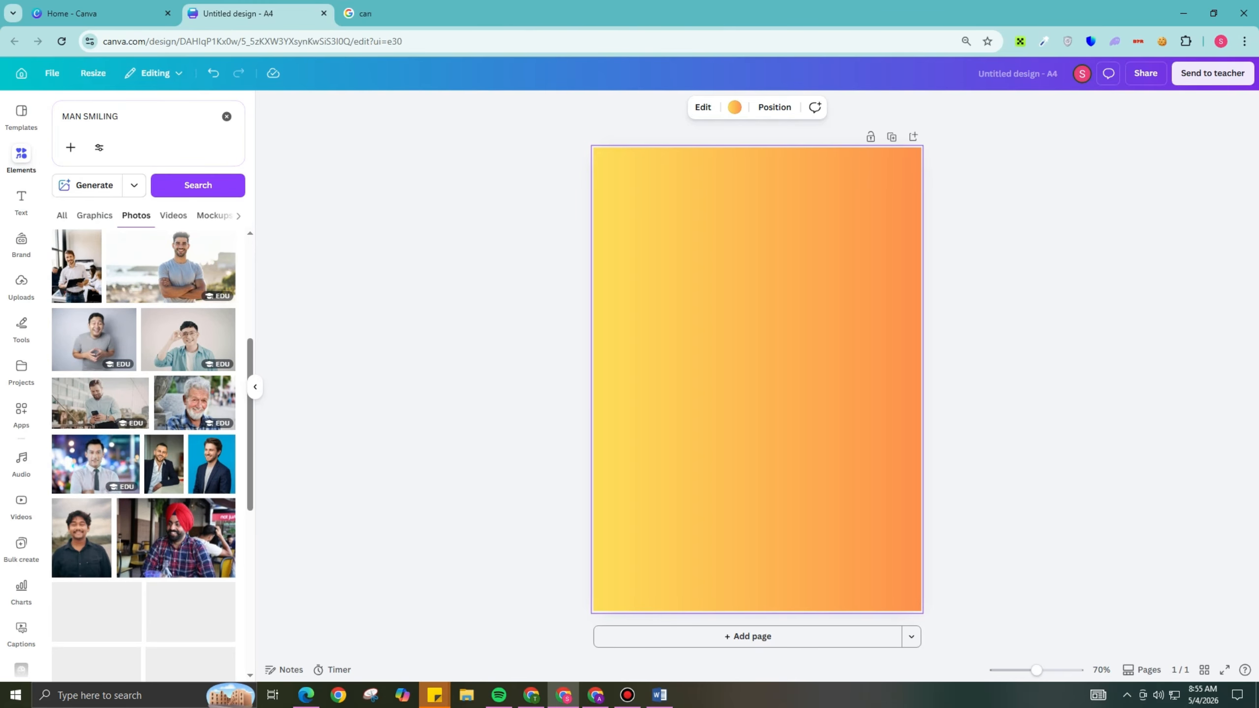
{"action": "scroll", "coordinate": [164, 328], "scroll_direction": "down", "scroll_amount": 3}
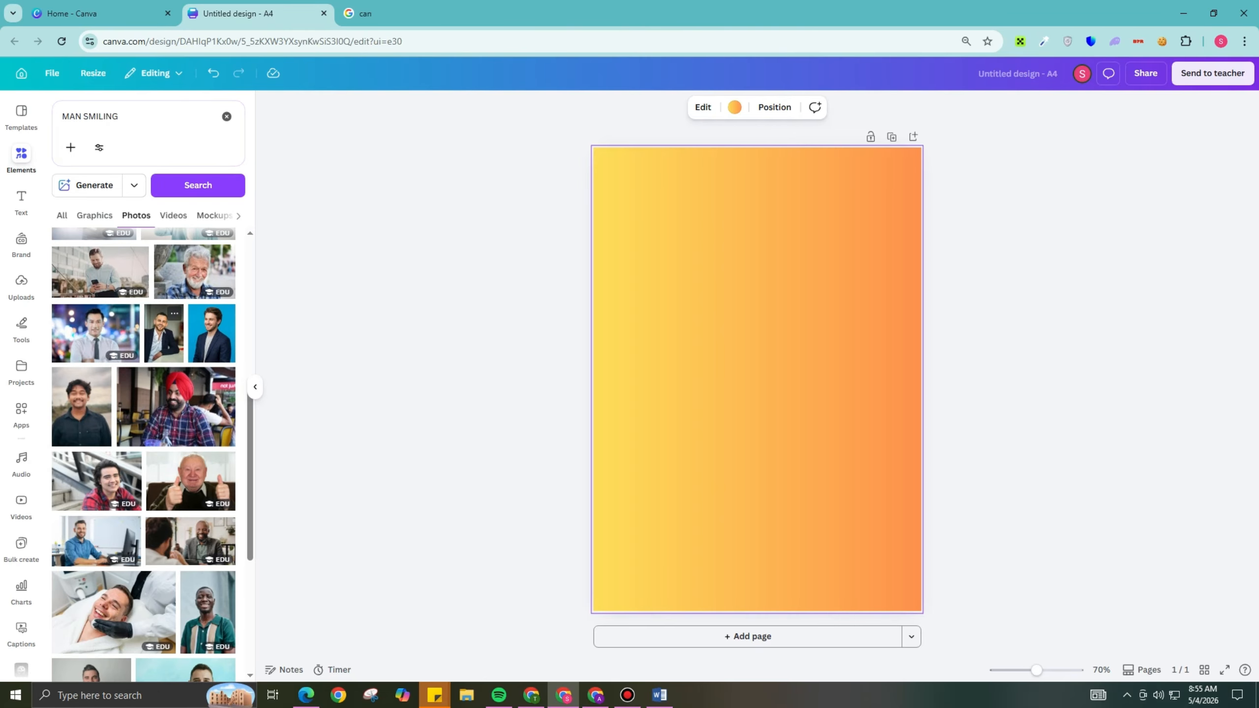
Step: Add the thumbs-up man in glasses and a brown jacket from the matching graphics, and delete the extra green-sweater man
{"action": "left_click", "coordinate": [94, 215]}
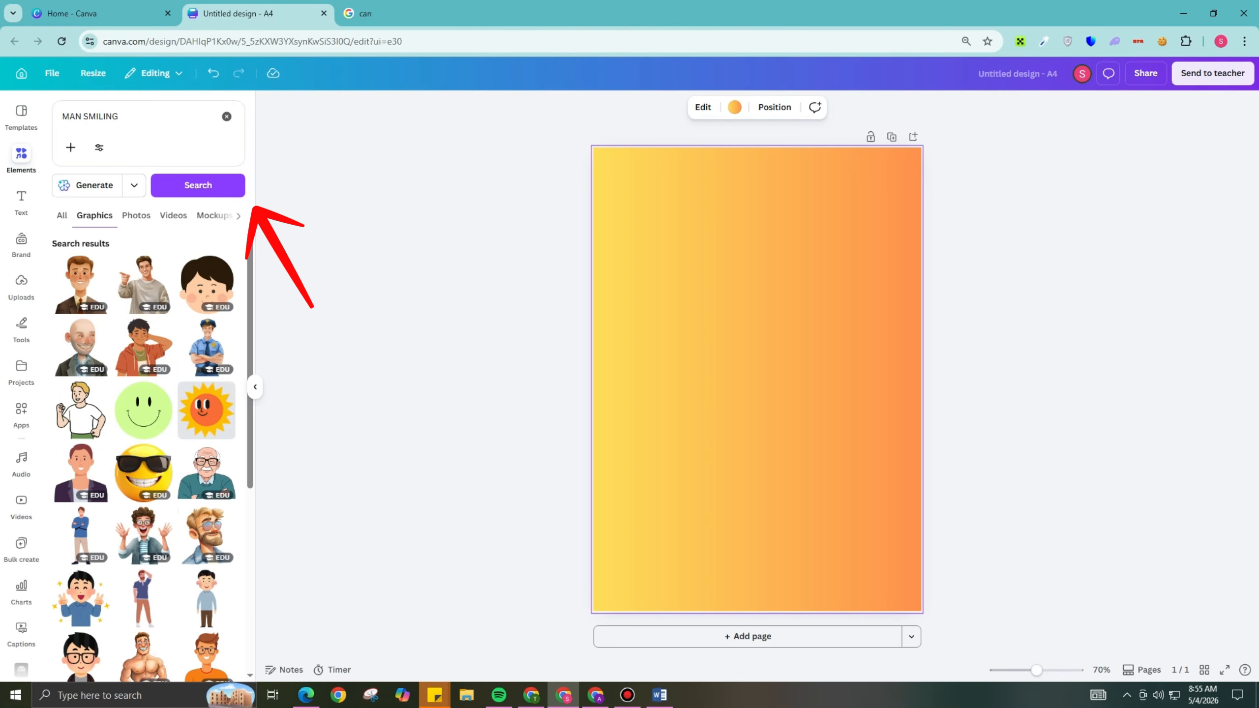
{"action": "scroll", "coordinate": [206, 410], "scroll_direction": "down", "scroll_amount": 2}
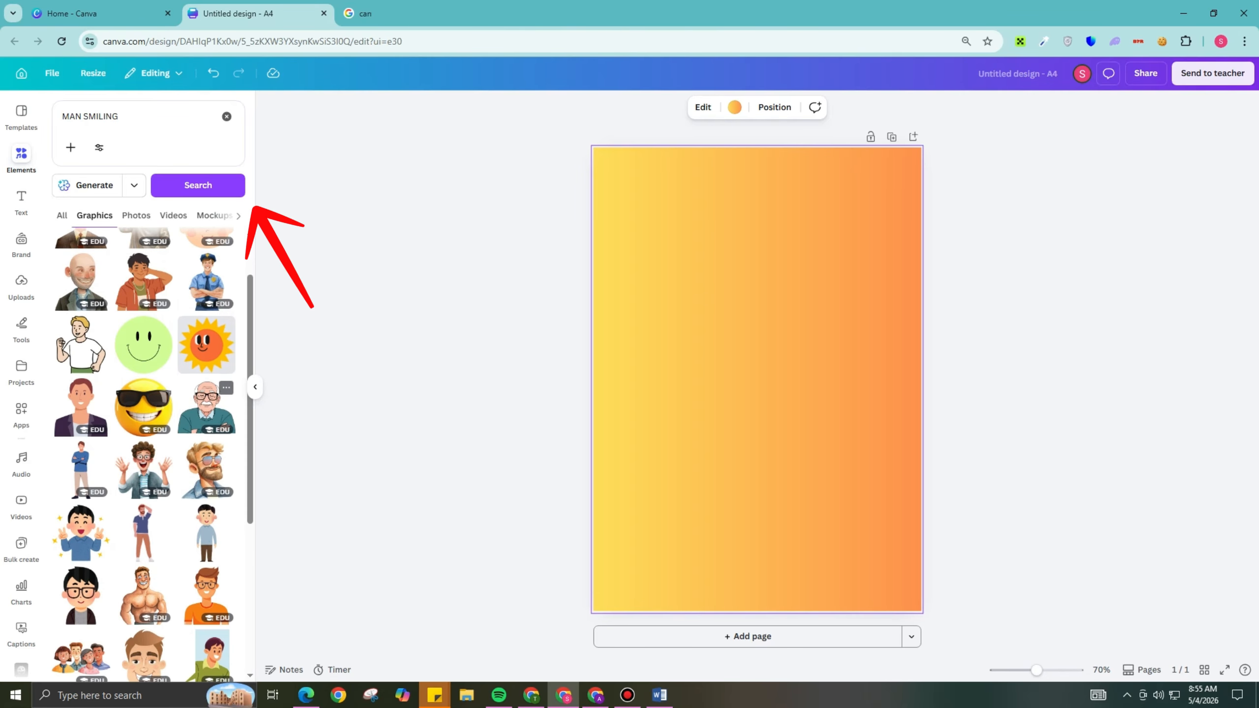
{"action": "scroll", "coordinate": [206, 410], "scroll_direction": "down", "scroll_amount": 5}
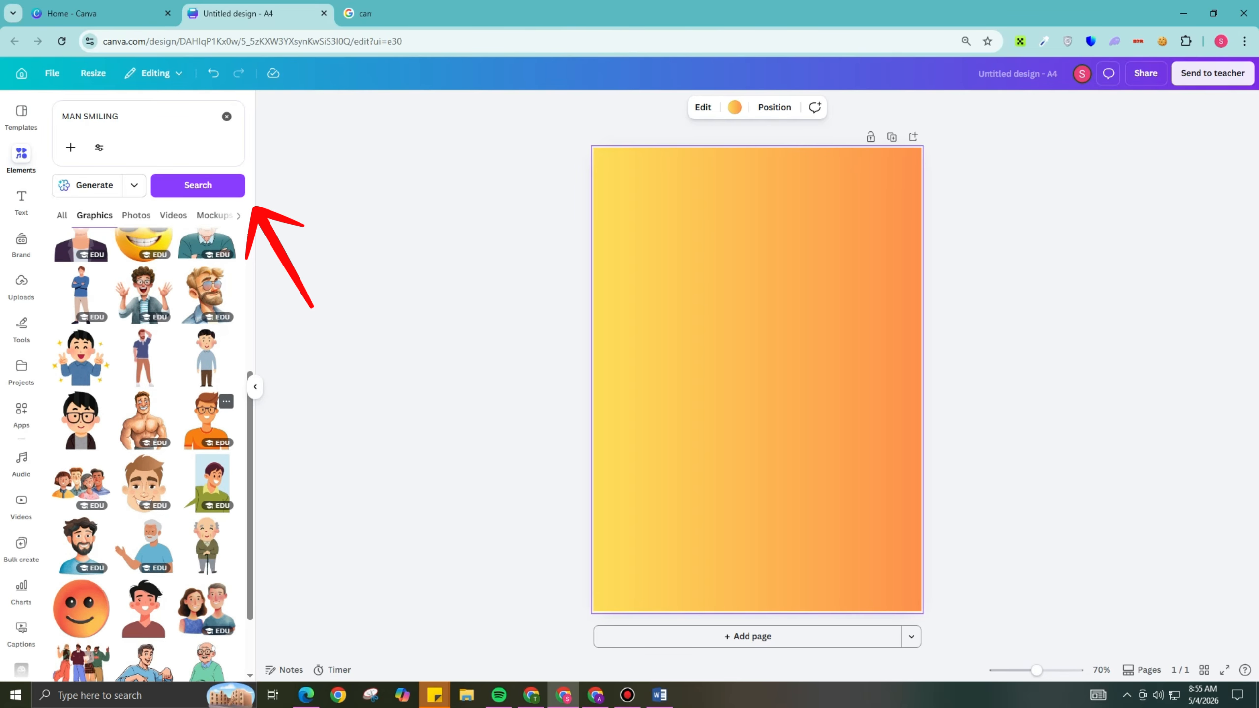
{"action": "scroll", "coordinate": [206, 410], "scroll_direction": "down", "scroll_amount": 7}
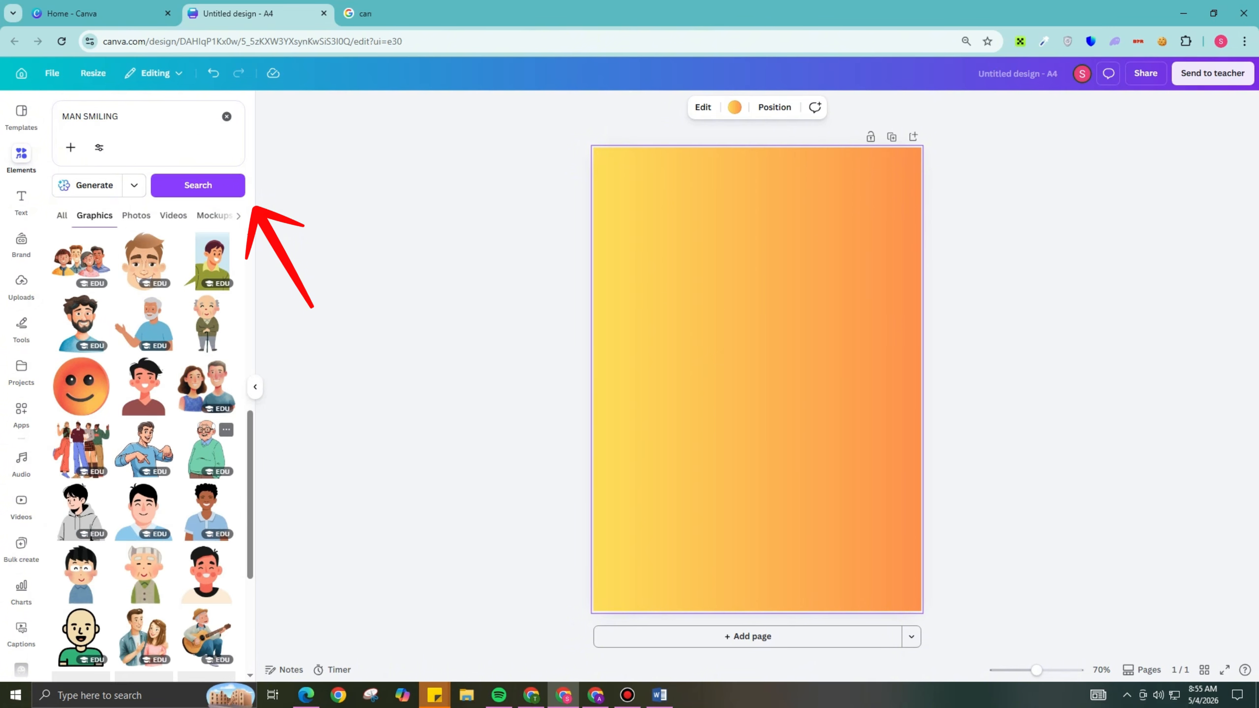
{"action": "scroll", "coordinate": [206, 410], "scroll_direction": "down", "scroll_amount": 8}
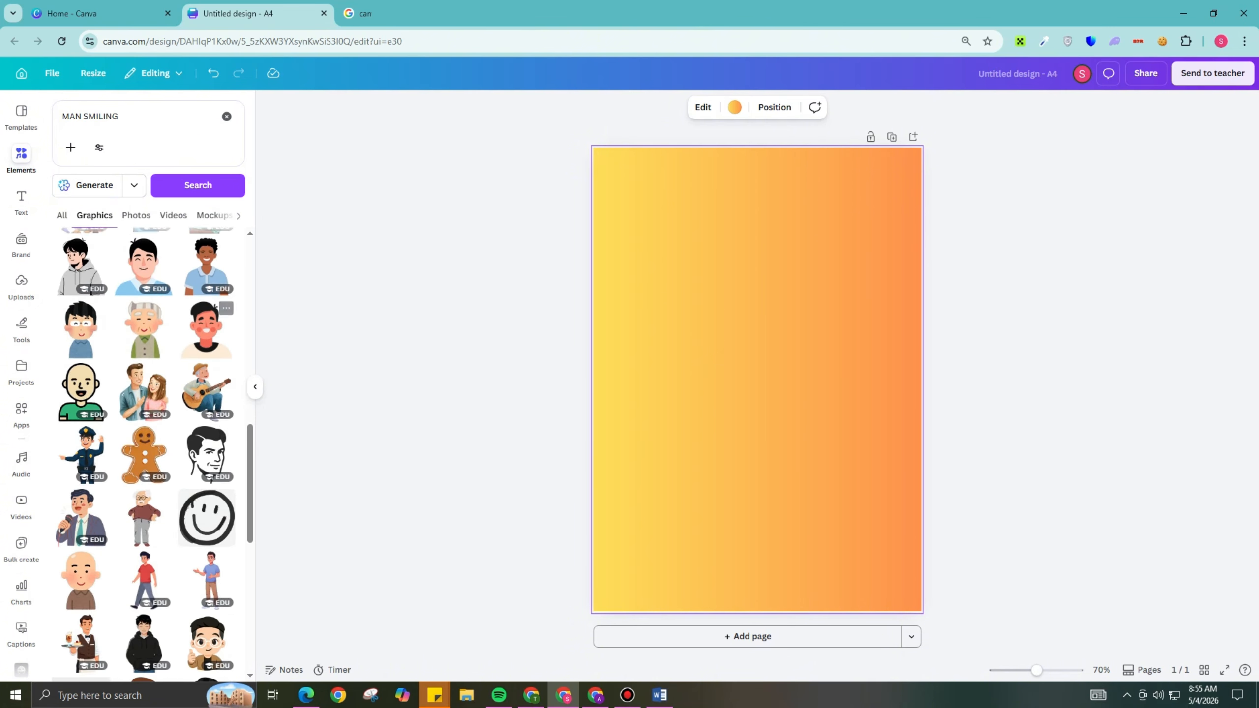
{"action": "scroll", "coordinate": [205, 410], "scroll_direction": "down", "scroll_amount": 8}
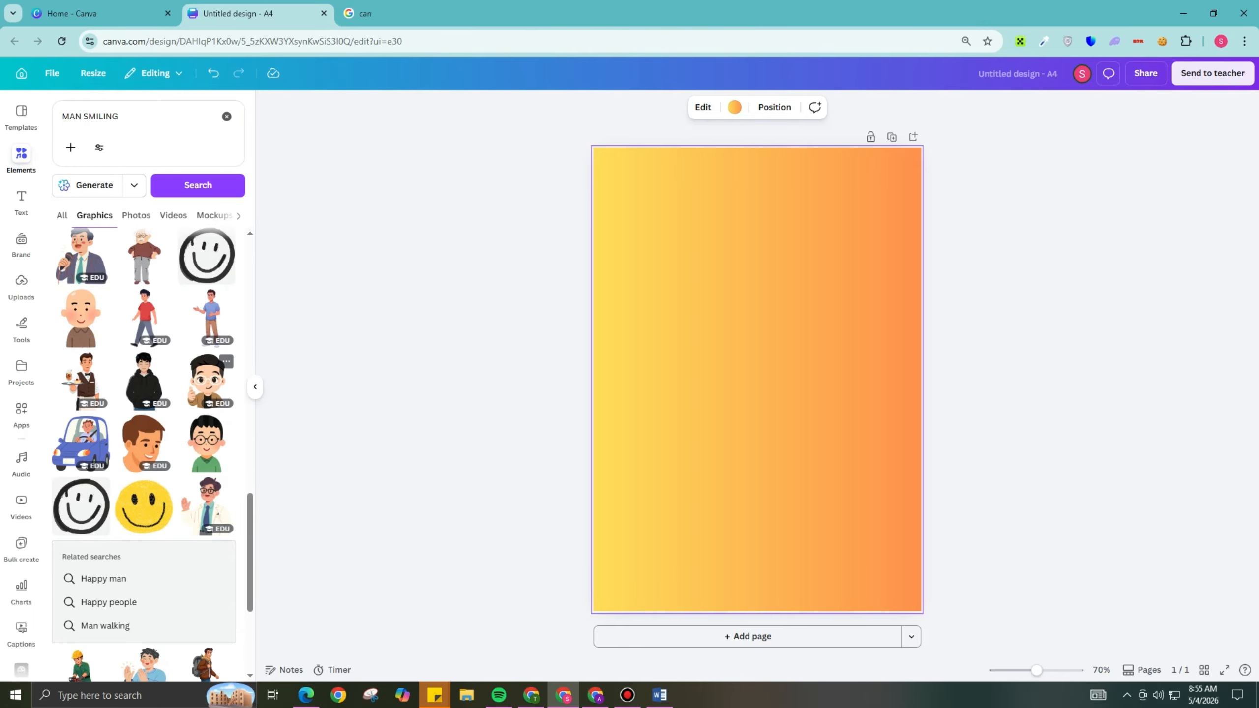
{"action": "left_click", "coordinate": [206, 380]}
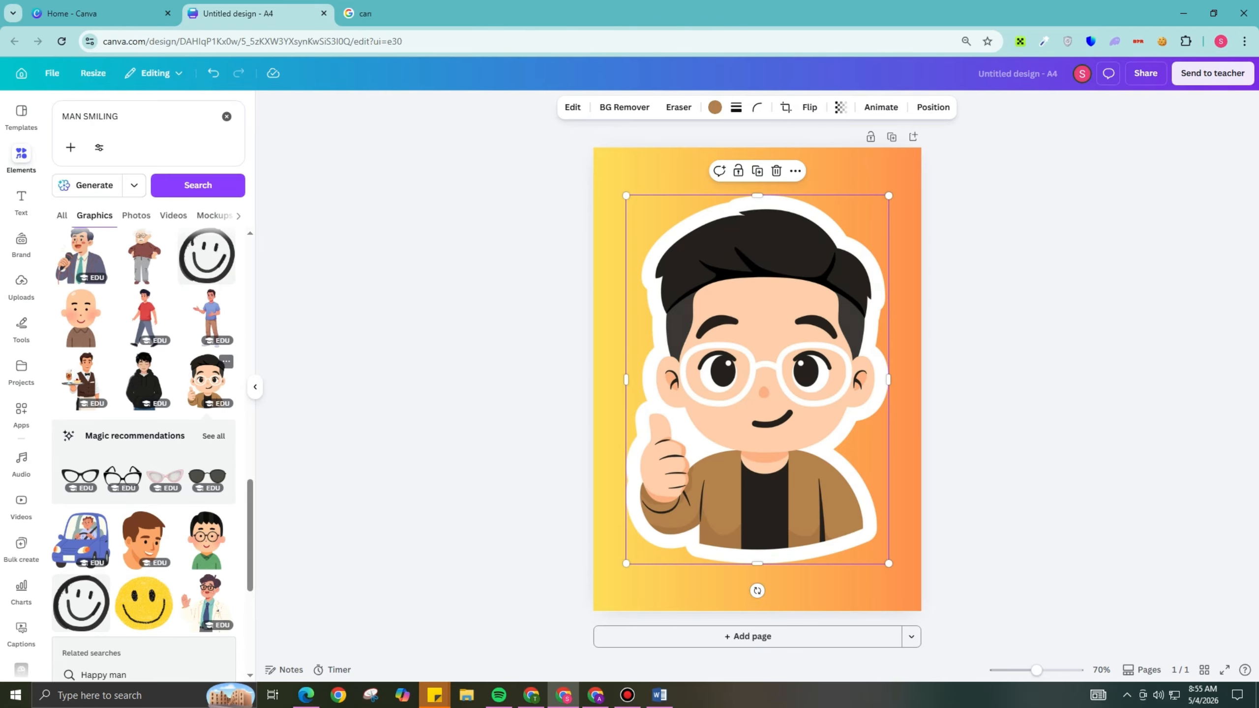
{"action": "left_click", "coordinate": [205, 539]}
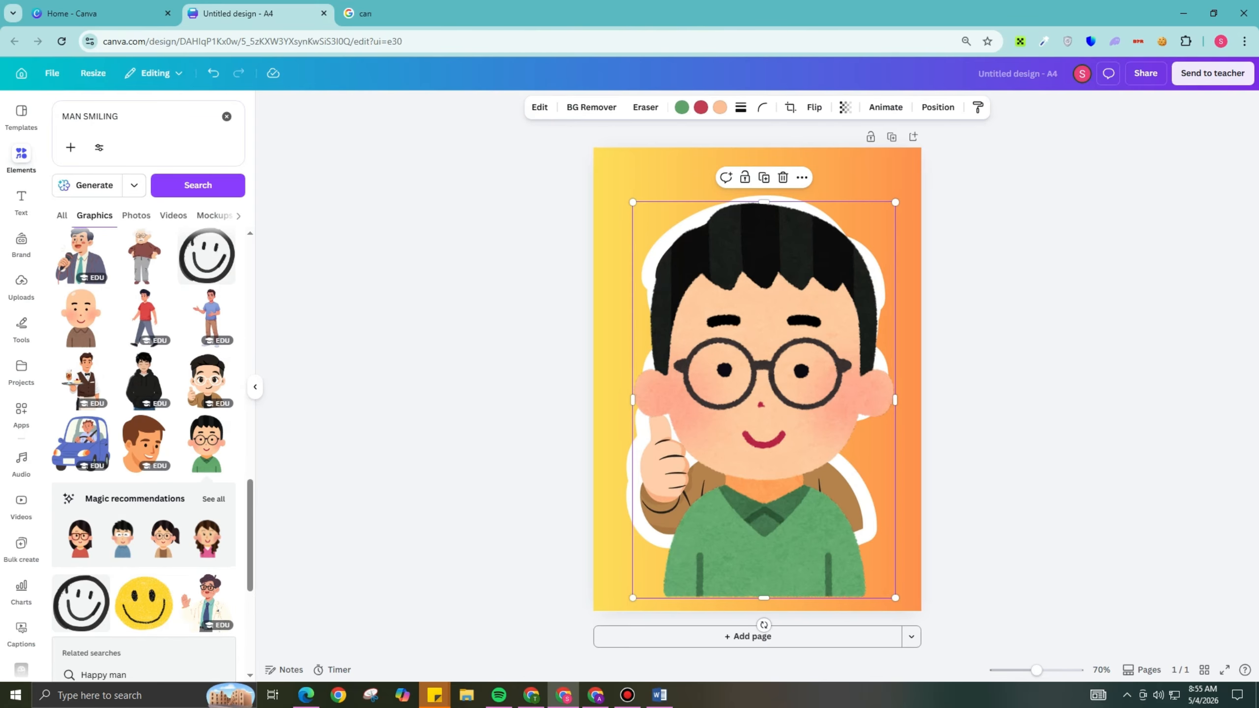
{"action": "key", "text": "Delete"}
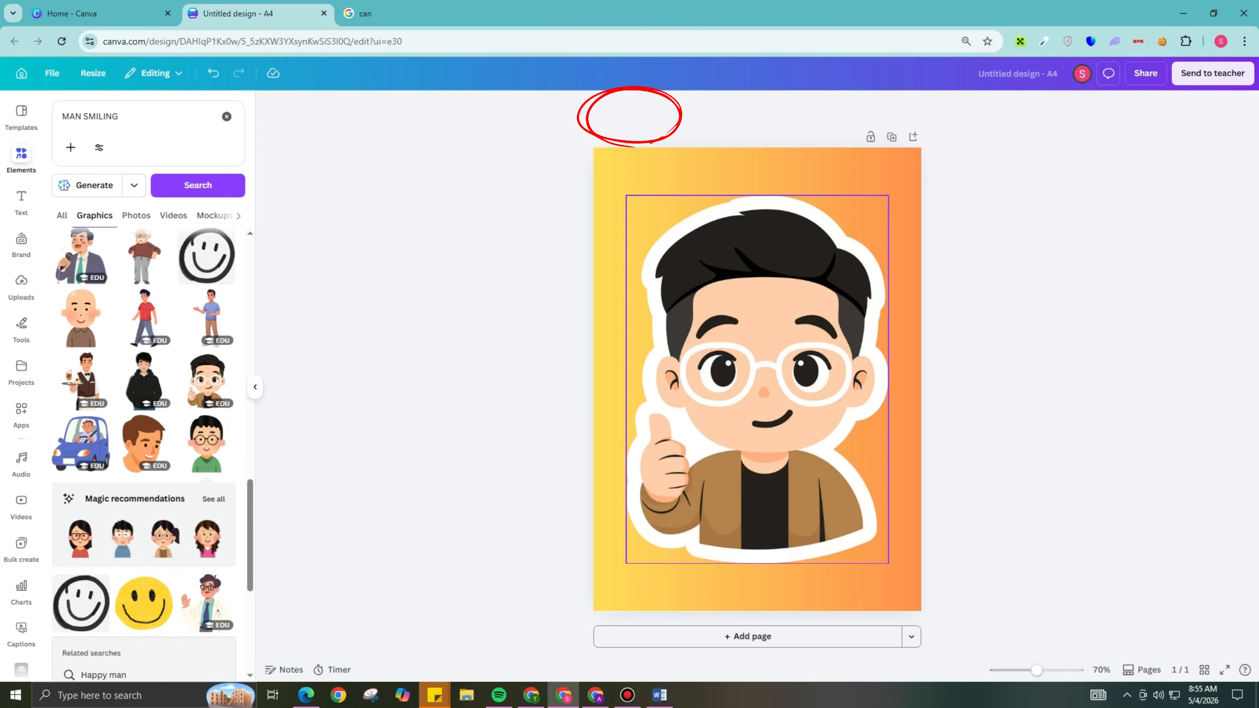
Step: Remove the thumbs-up man's white background, then shrink the graphic and place it near the middle of the page
{"action": "left_click", "coordinate": [757, 379]}
{"action": "left_click", "coordinate": [623, 107]}
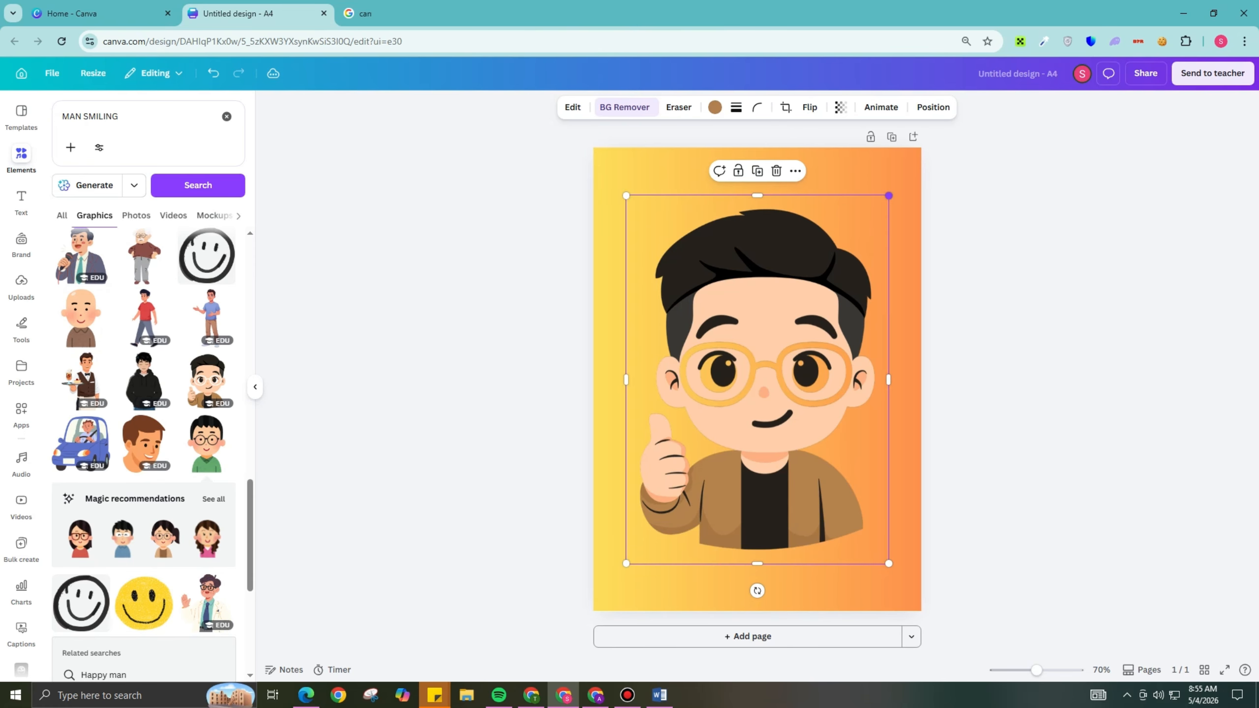
{"action": "left_click_drag", "start_coordinate": [888, 195], "coordinate": [827, 282]}
{"action": "left_click_drag", "start_coordinate": [727, 422], "coordinate": [753, 363]}
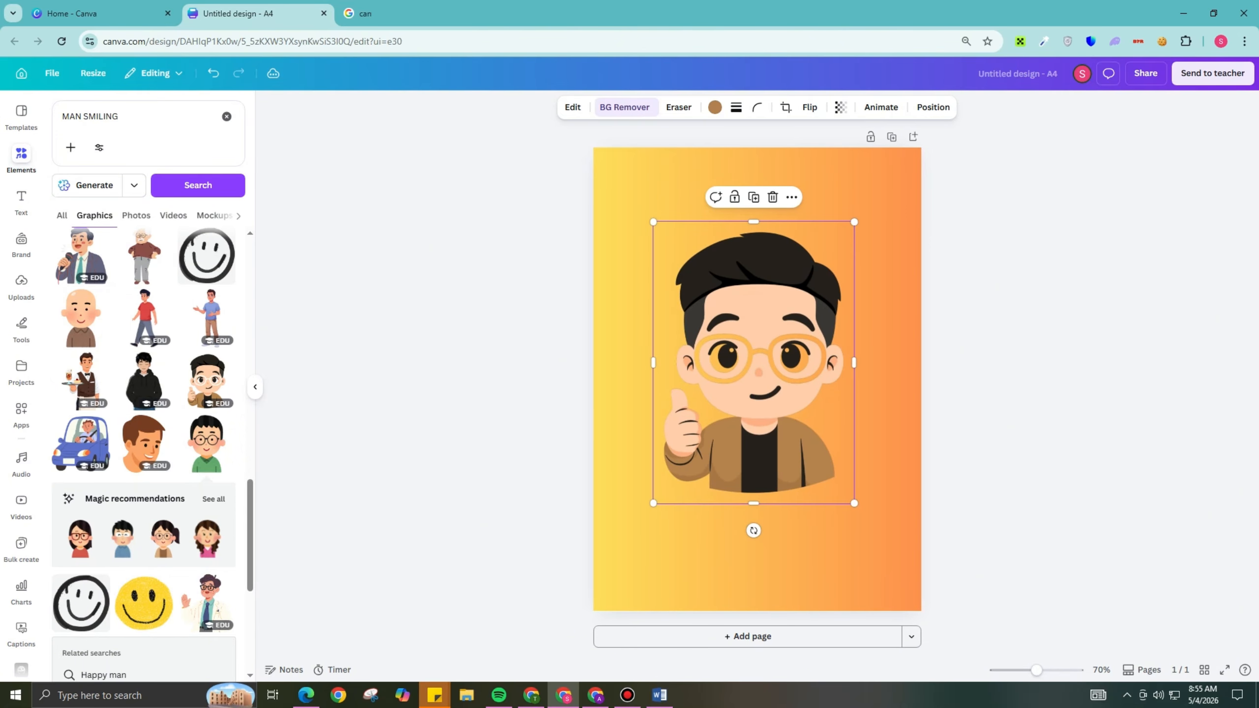
Step: Try the white photo color on the man graphic and undo the recoloring
{"action": "left_click", "coordinate": [715, 107]}
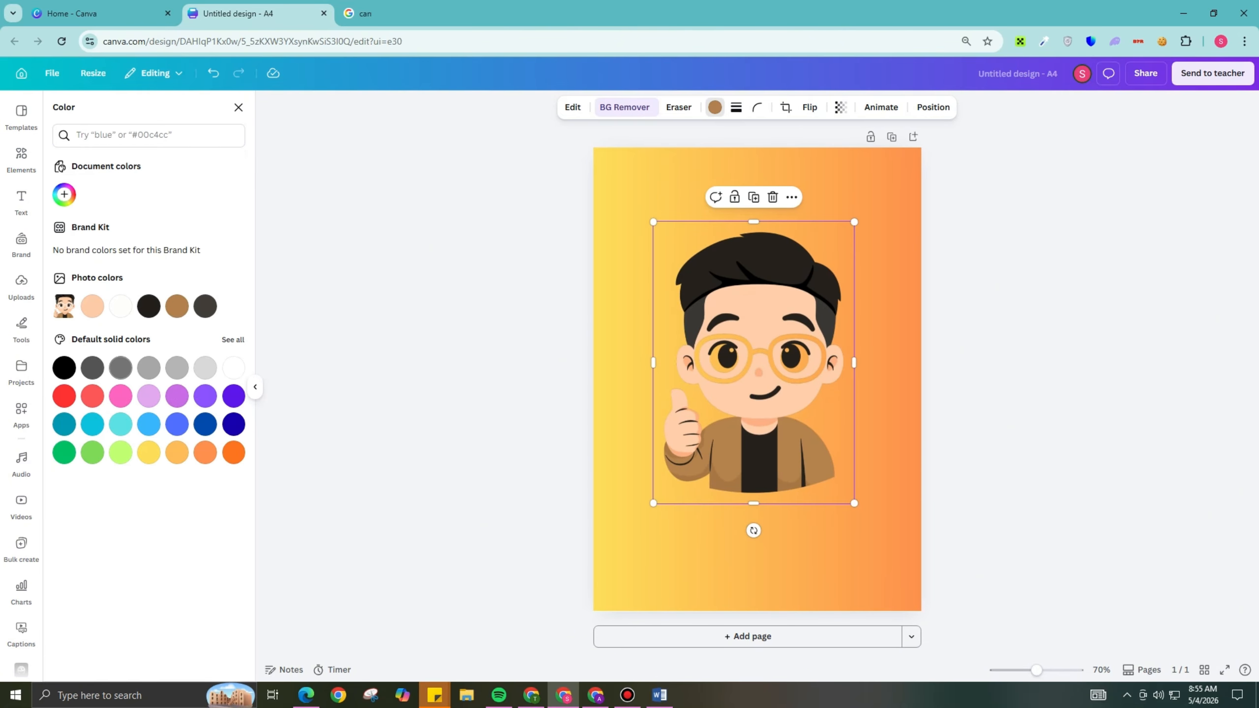
{"action": "left_click", "coordinate": [121, 306]}
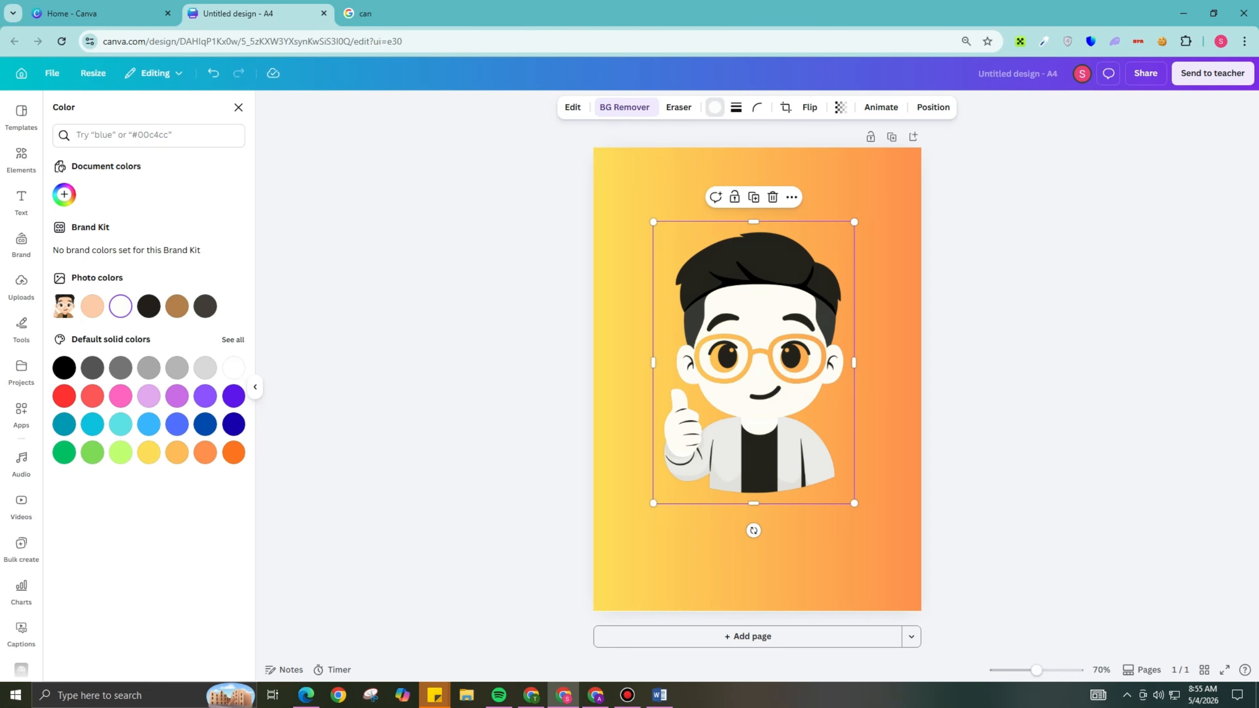
{"action": "left_click", "coordinate": [625, 306]}
{"action": "key", "text": "ctrl+z"}
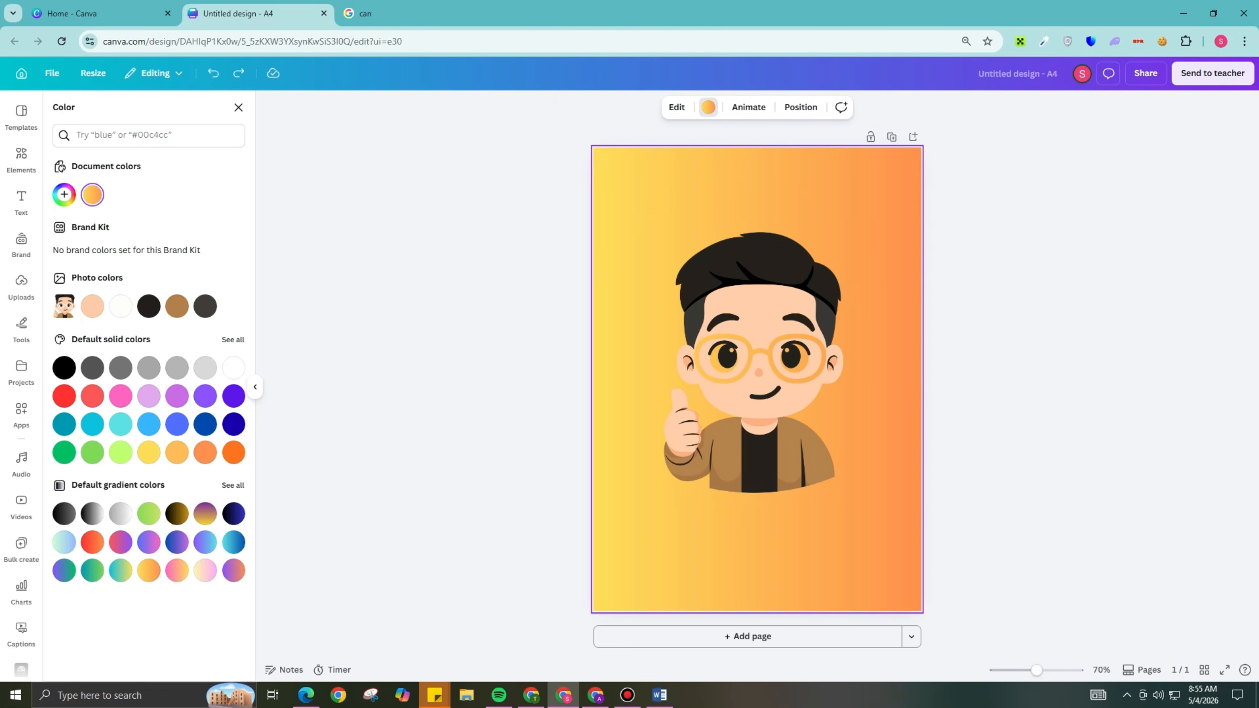
{"action": "left_click", "coordinate": [238, 107]}
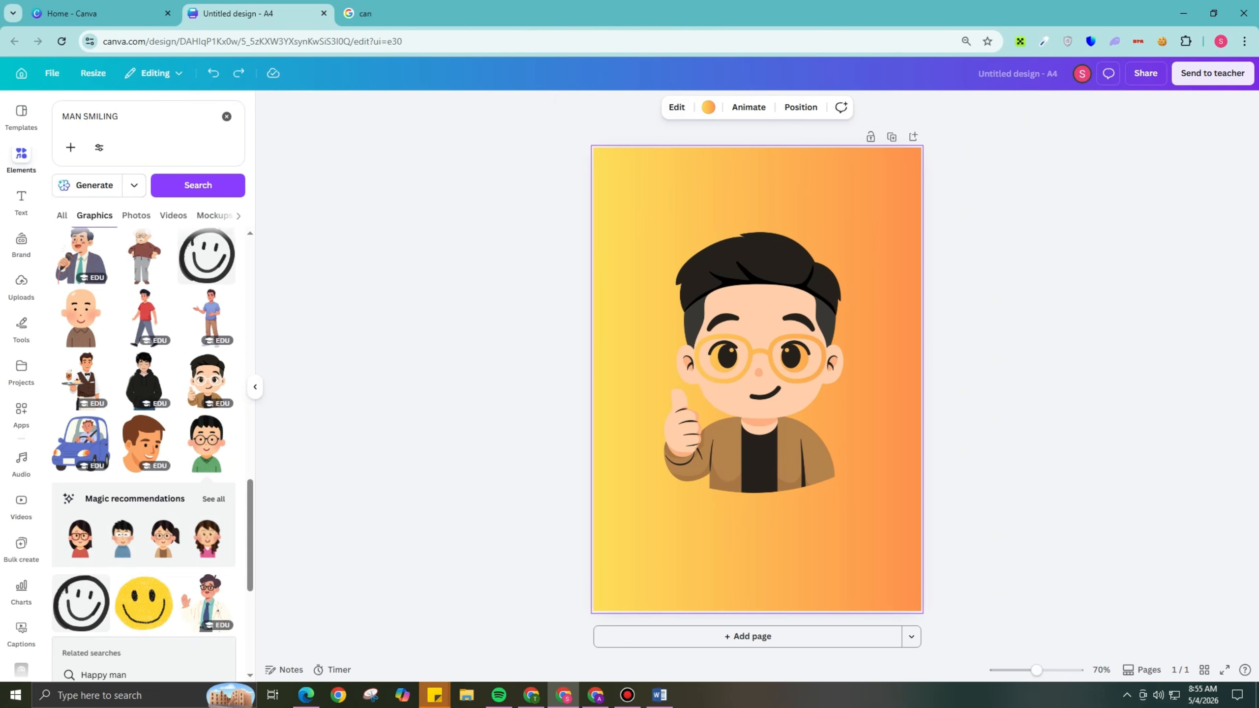
Step: Try peach, gray and coral red page backgrounds and settle on the monochromatic cream-to-light-gray gradient
{"action": "left_click", "coordinate": [708, 107]}
{"action": "left_click", "coordinate": [121, 306]}
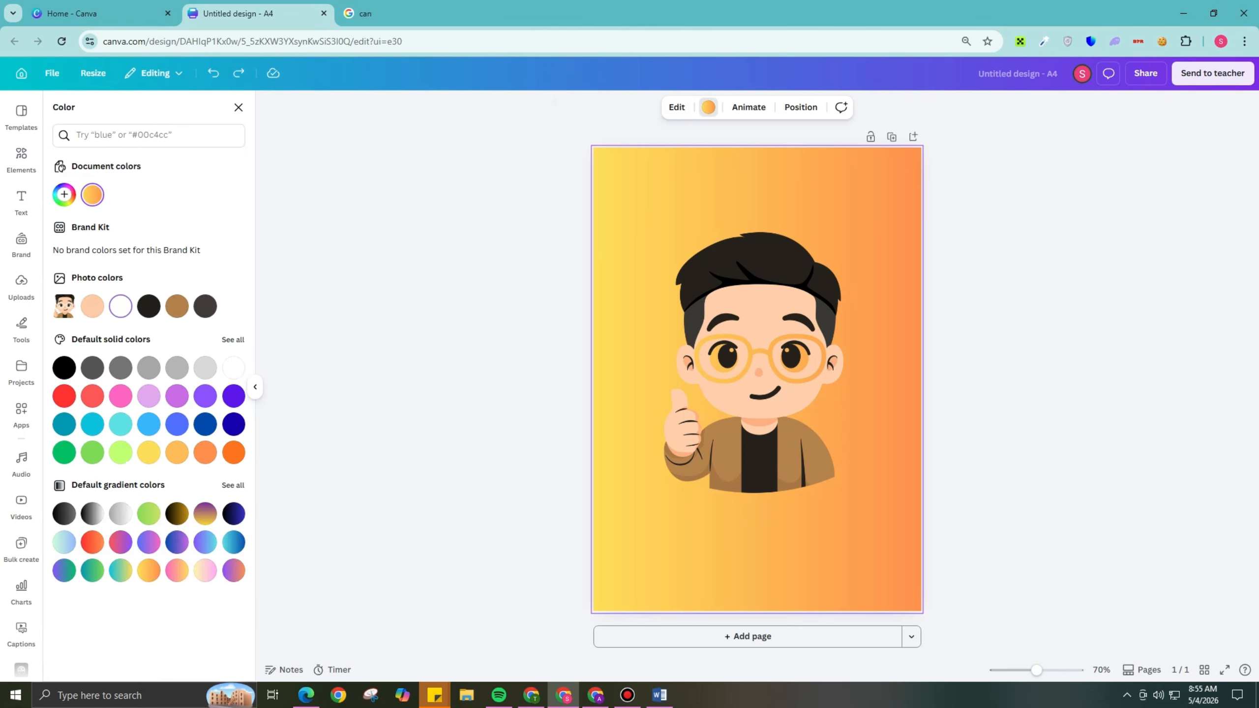
{"action": "left_click", "coordinate": [92, 306]}
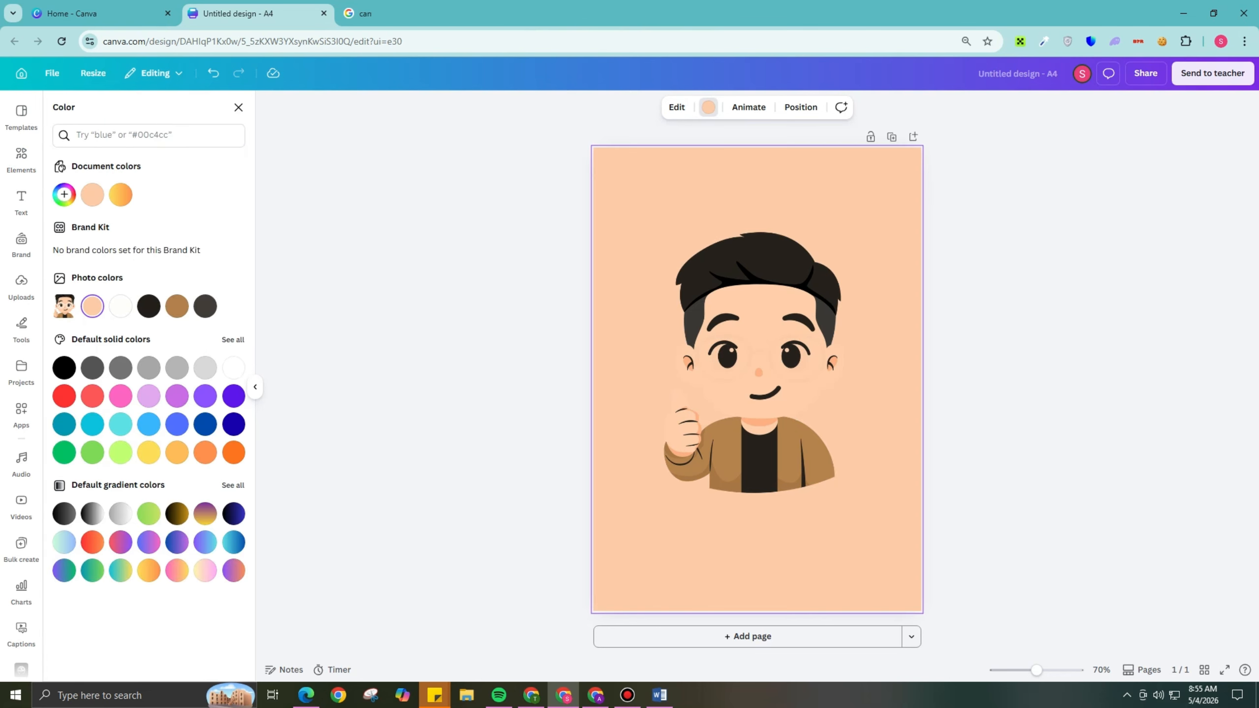
{"action": "left_click", "coordinate": [148, 367]}
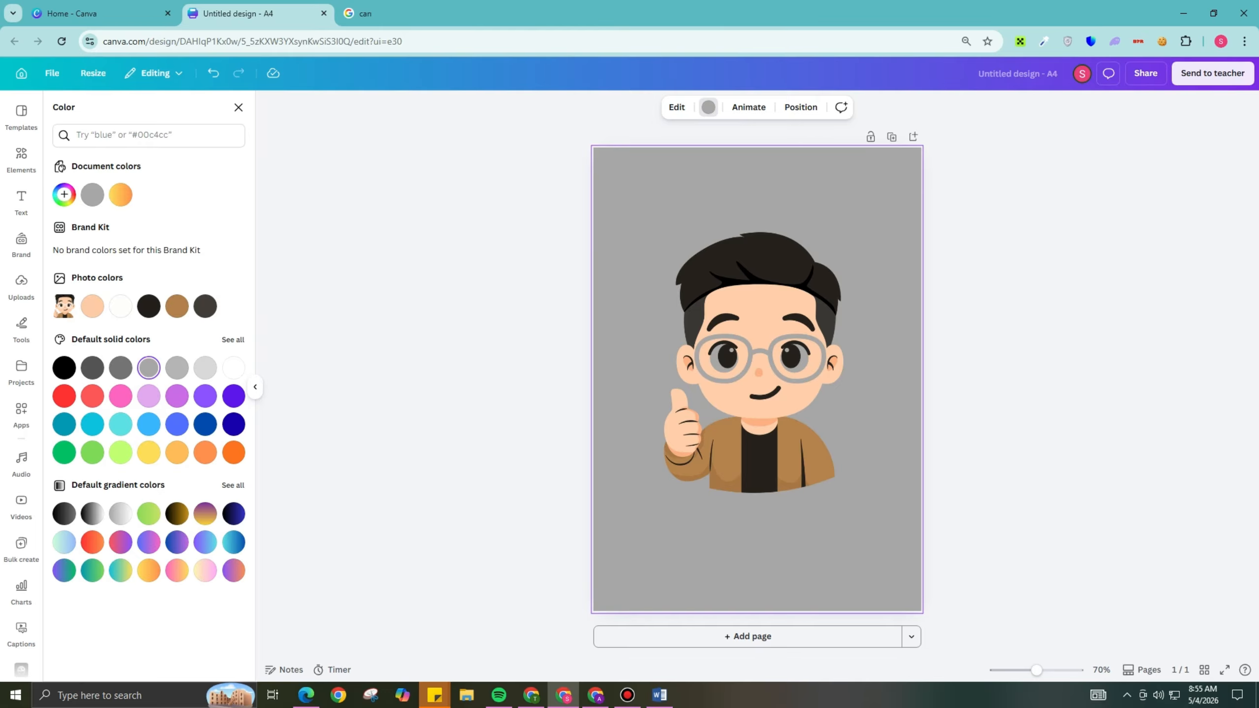
{"action": "left_click", "coordinate": [232, 339]}
{"action": "left_click", "coordinate": [177, 276]}
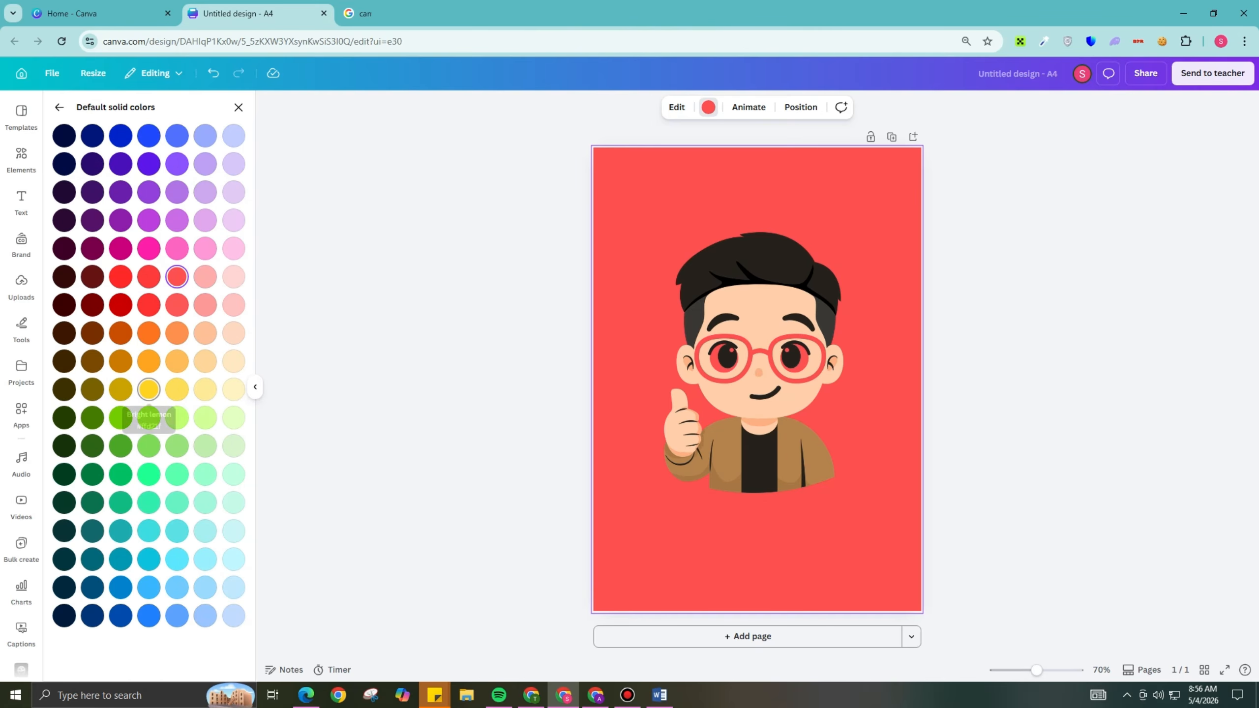
{"action": "left_click", "coordinate": [234, 361]}
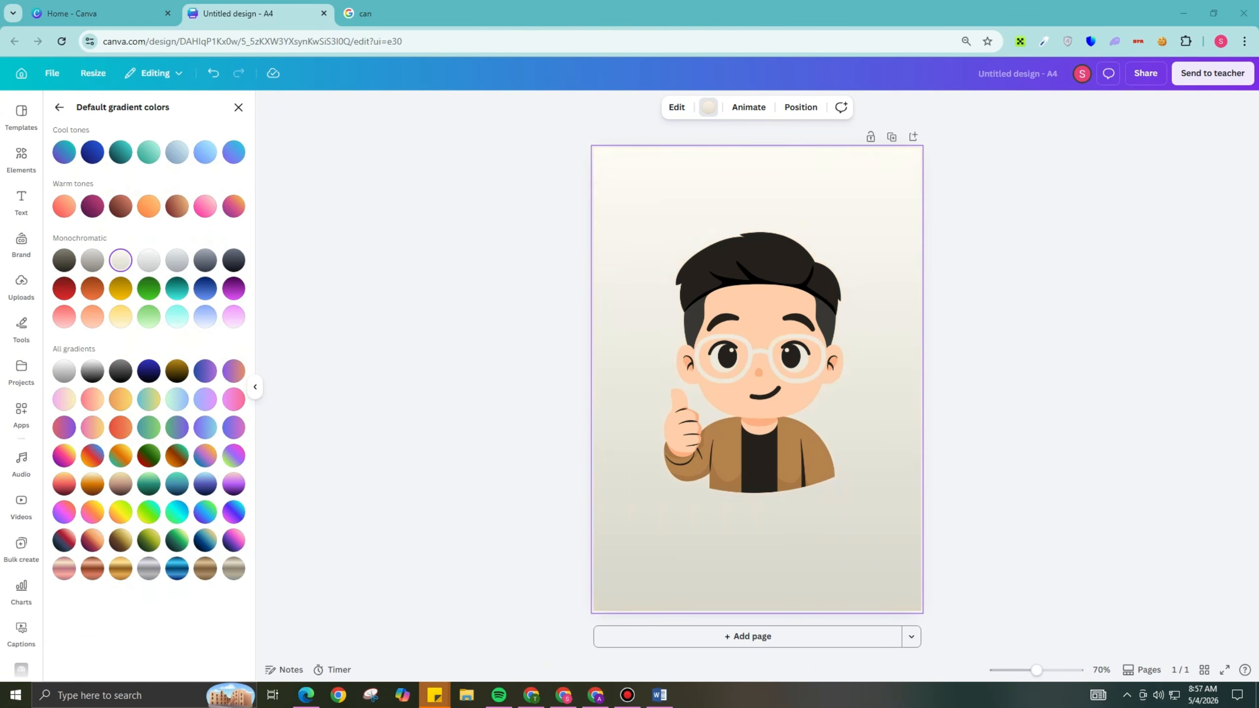
Step: Enlarge the man graphic slightly and center it on the page
{"action": "left_click", "coordinate": [754, 362]}
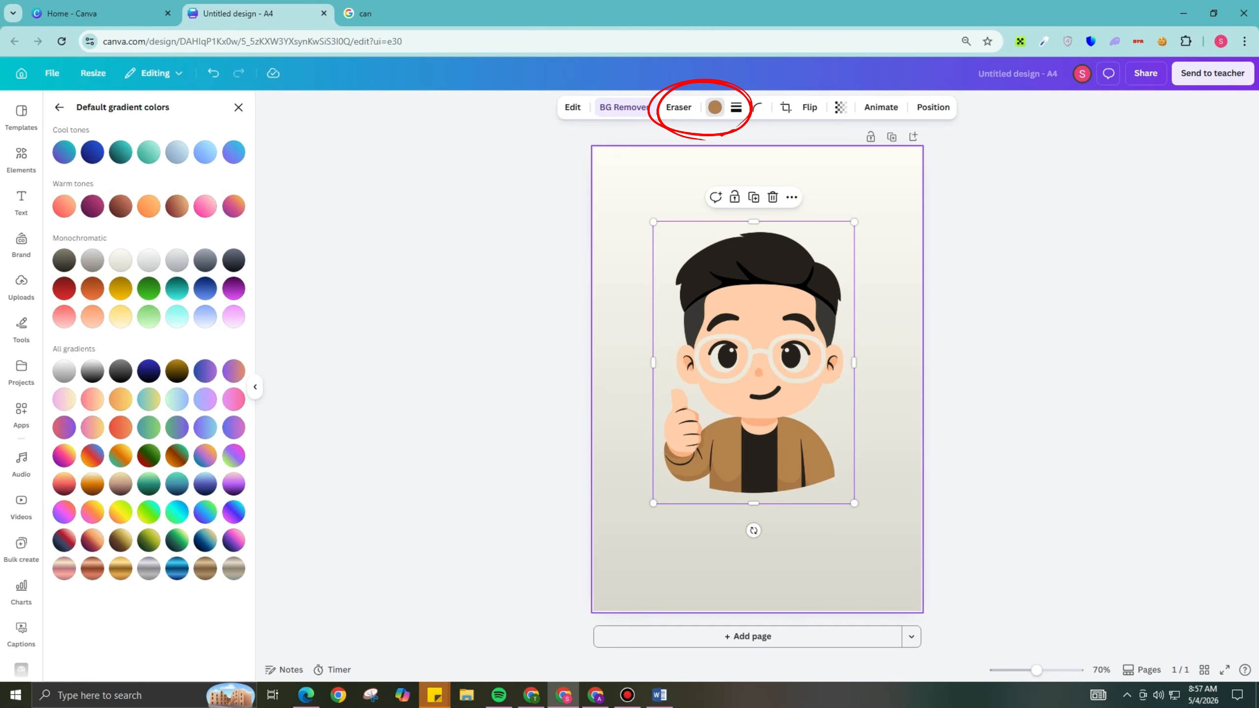
{"action": "left_click_drag", "start_coordinate": [854, 221], "coordinate": [869, 202]}
{"action": "left_click_drag", "start_coordinate": [761, 353], "coordinate": [757, 367]}
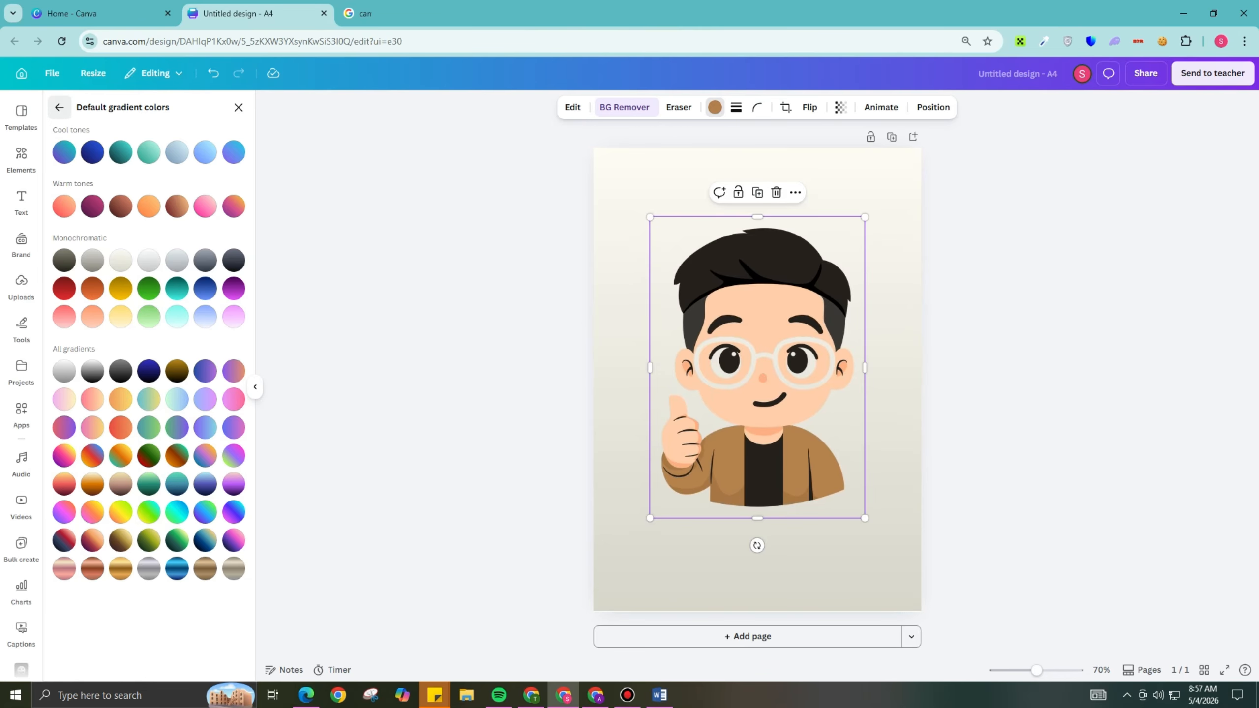
Step: Add a text box in the Brand Kit's KUMBAYA style below the man graphic and select it
{"action": "left_click", "coordinate": [59, 108]}
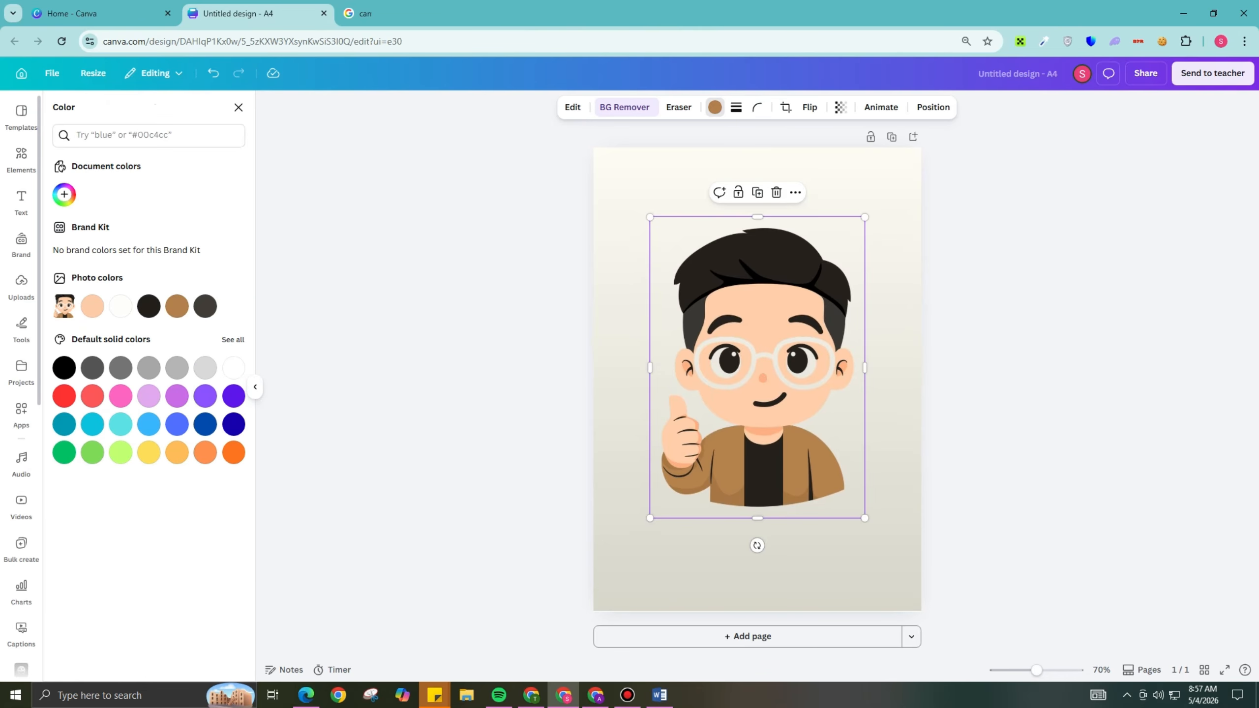
{"action": "left_click", "coordinate": [20, 202]}
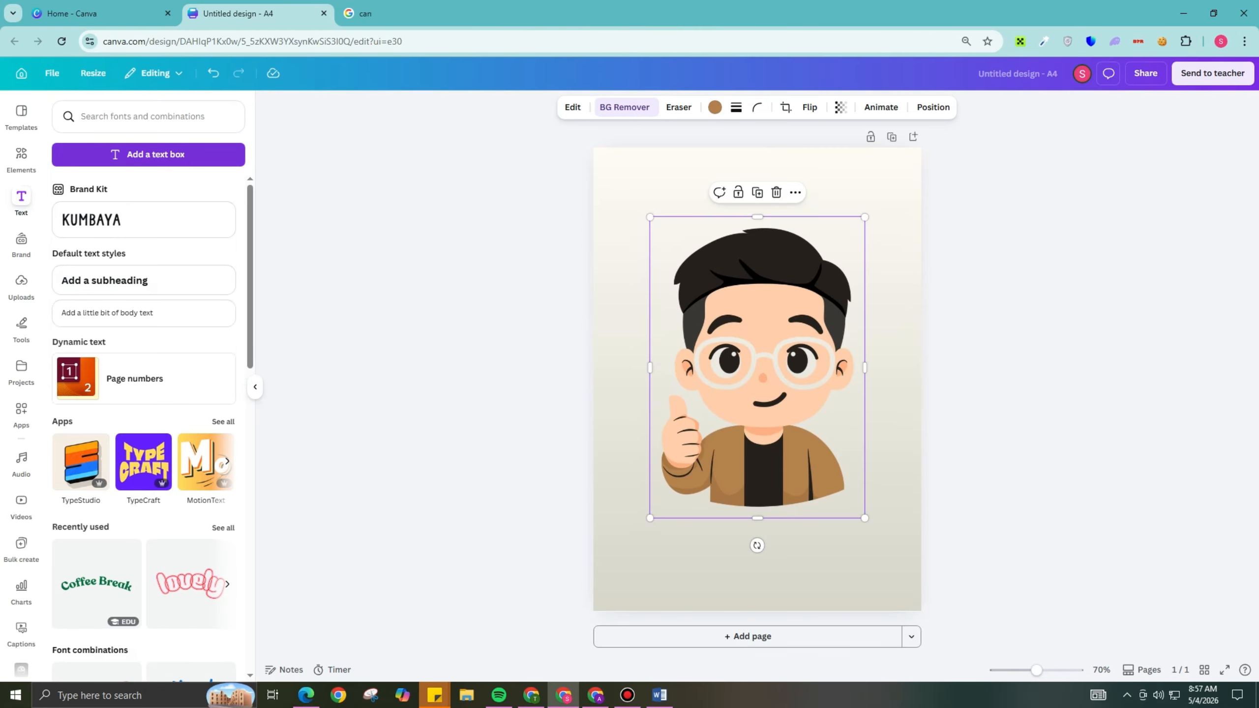
{"action": "left_click", "coordinate": [91, 220]}
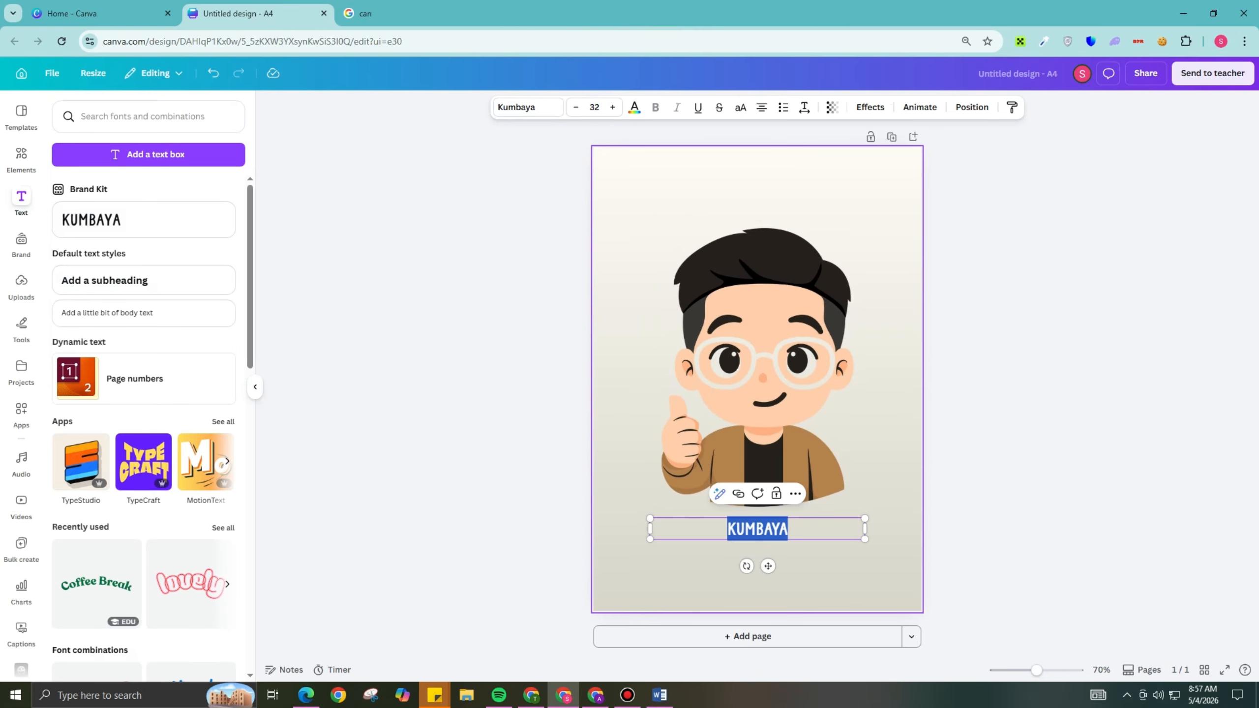
{"action": "left_click", "coordinate": [768, 588]}
{"action": "left_click", "coordinate": [763, 529]}
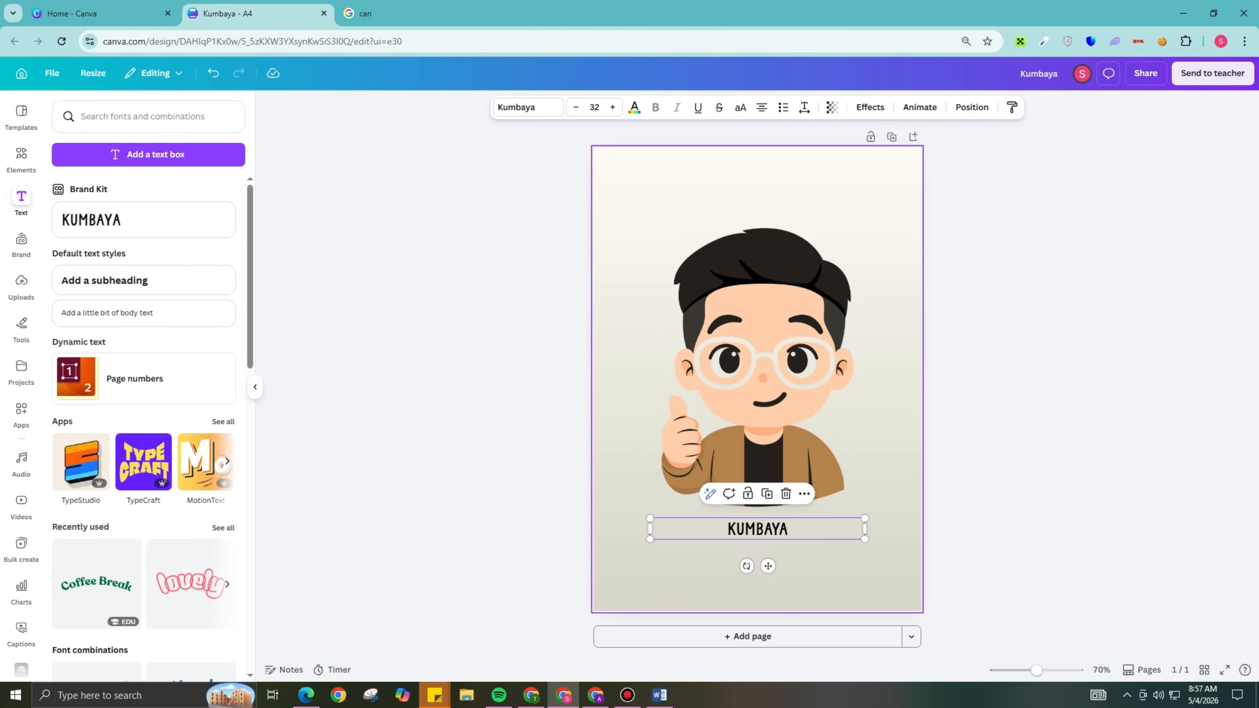
Step: Move the KUMBAYA text box above the man graphic and replace its text with "Money Success Blueprint" copied from the ChatGPT ebook heading
{"action": "left_click_drag", "start_coordinate": [768, 566], "coordinate": [768, 235]}
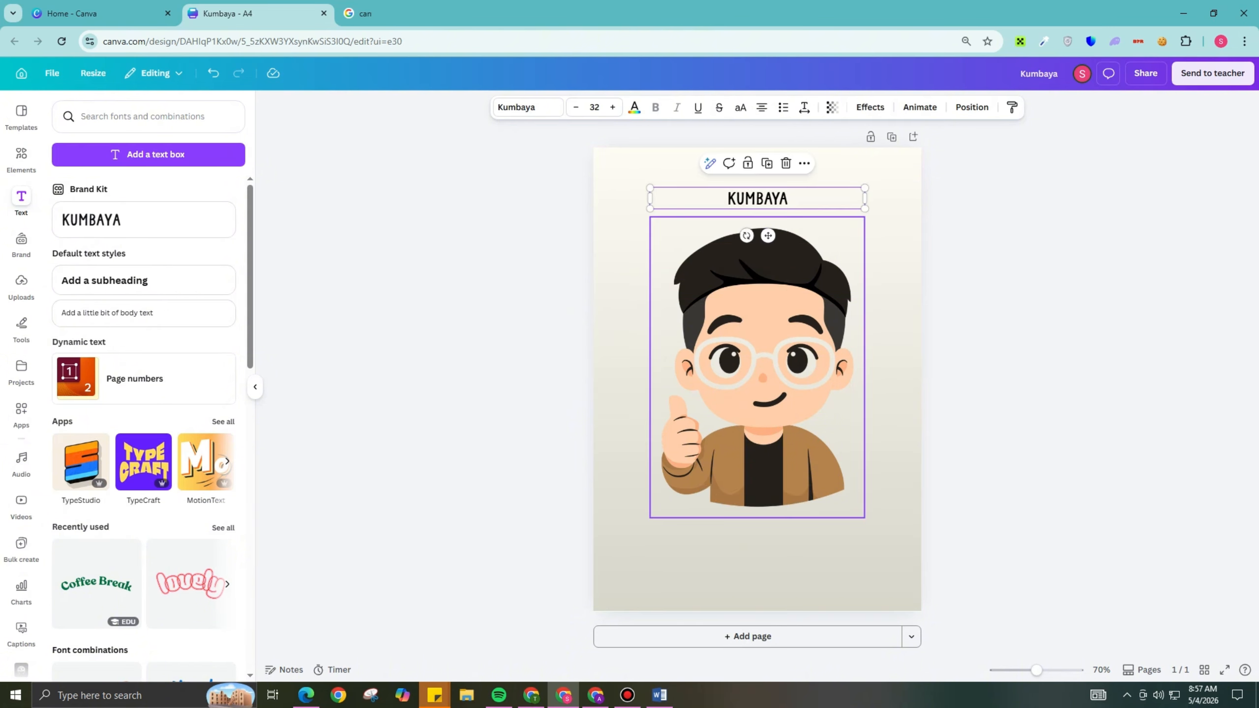
{"action": "key", "text": "alt+Tab"}
{"action": "scroll", "coordinate": [646, 341], "scroll_direction": "up", "scroll_amount": 1}
{"action": "scroll", "coordinate": [646, 342], "scroll_direction": "down", "scroll_amount": 1}
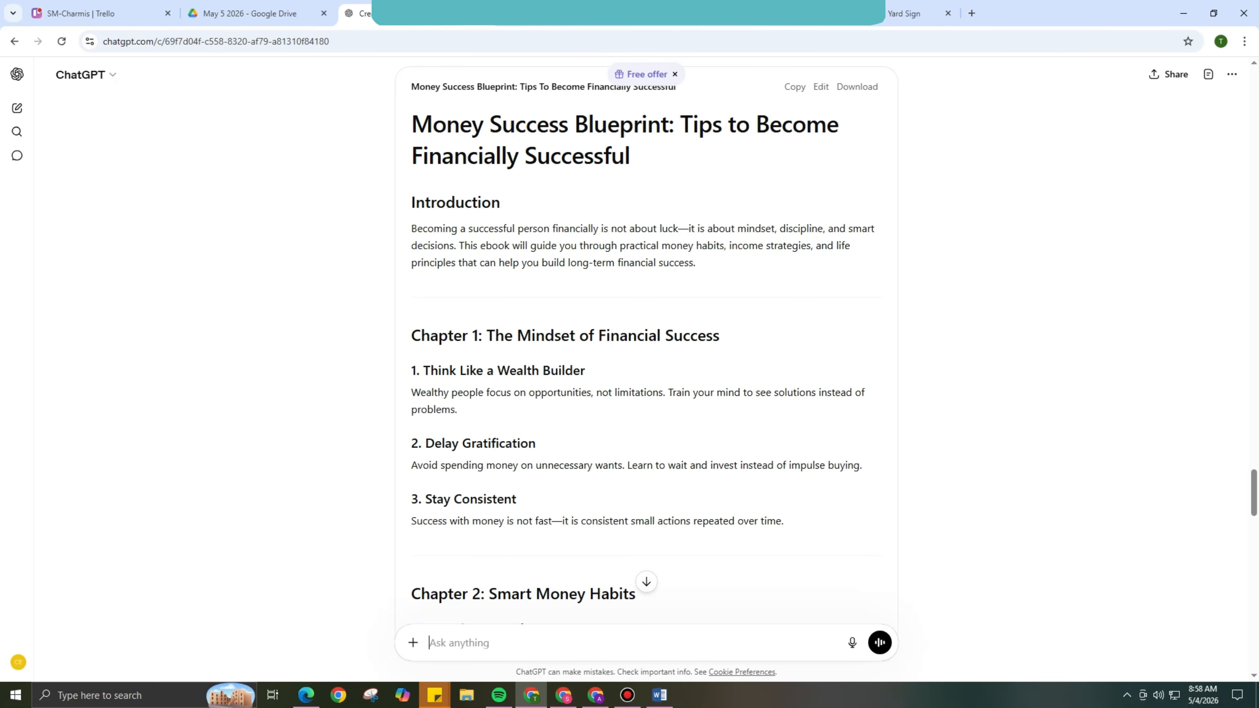
{"action": "left_click_drag", "start_coordinate": [669, 124], "coordinate": [411, 124]}
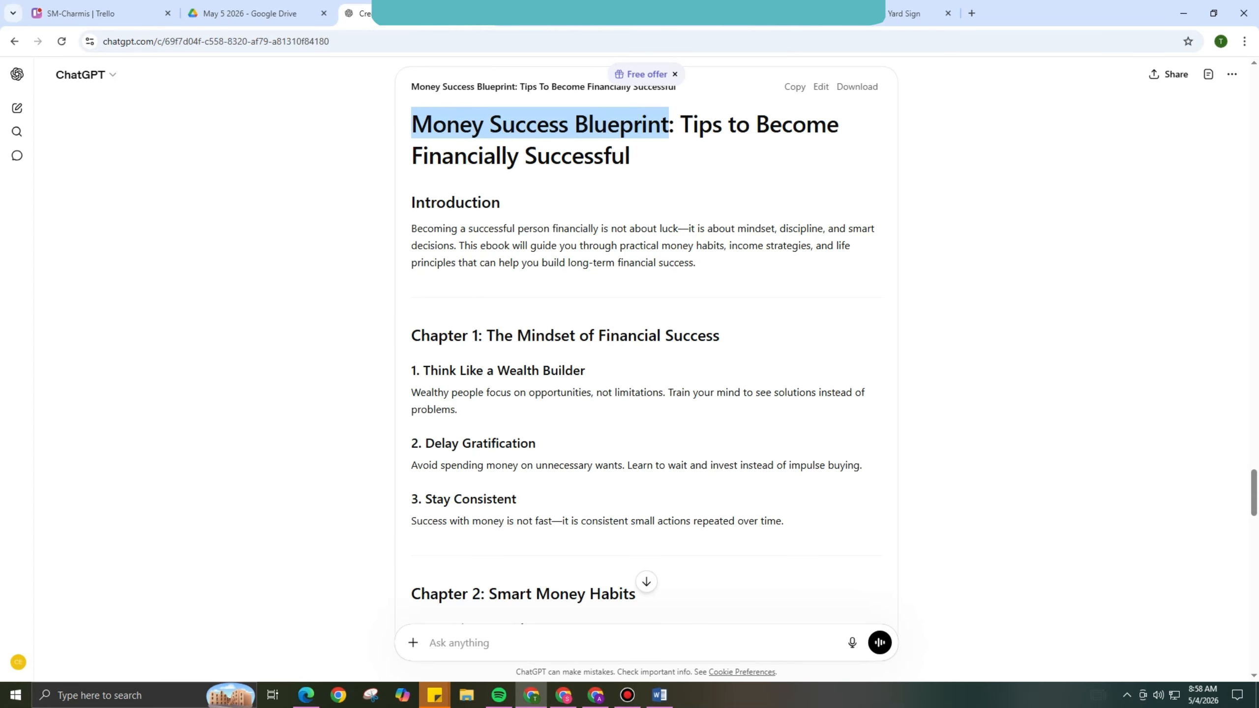
{"action": "right_click", "coordinate": [472, 126]}
{"action": "left_click", "coordinate": [494, 143]}
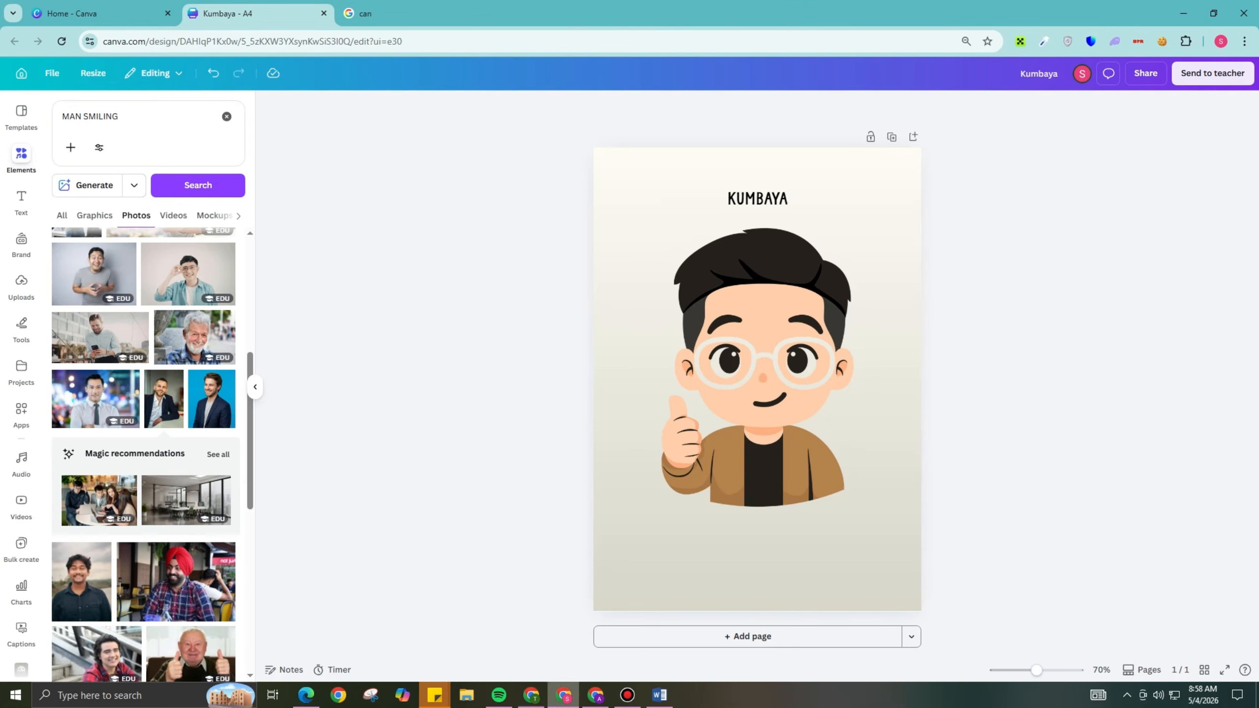
{"action": "left_click", "coordinate": [564, 695]}
{"action": "double_click", "coordinate": [757, 198]}
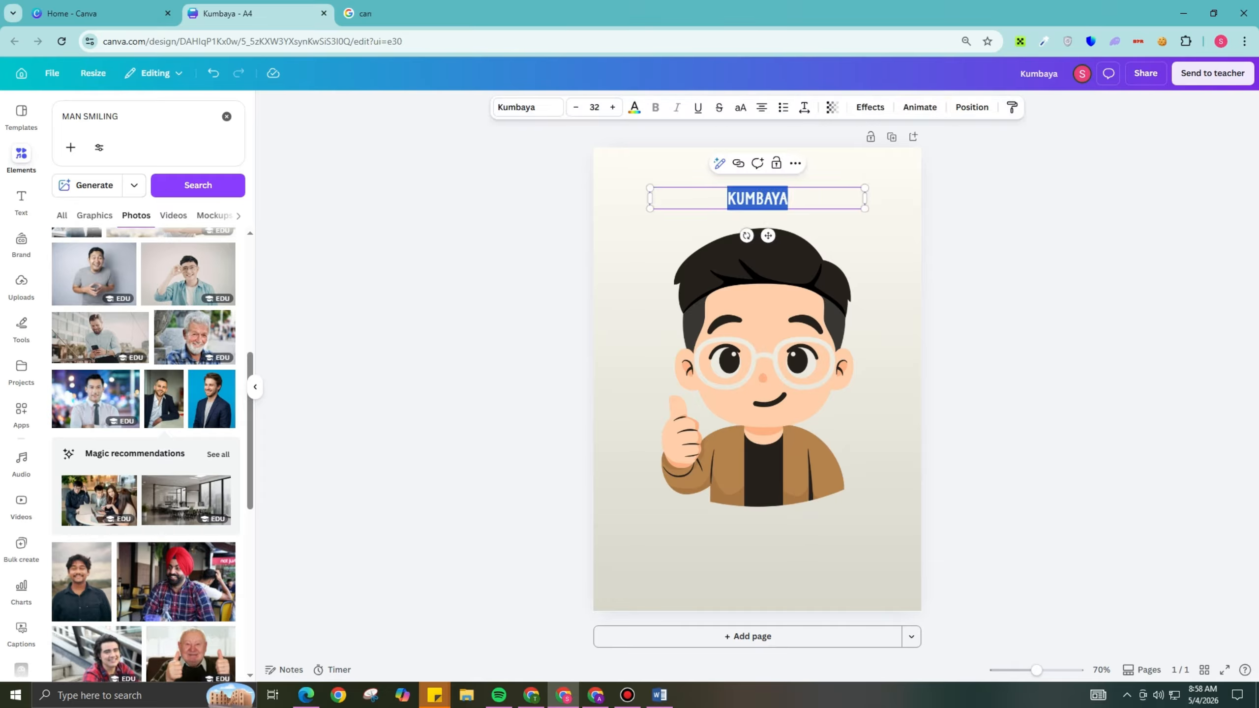
{"action": "key", "text": "ctrl+v"}
Step: Enlarge the title to size 40.4 near the page's top edge and set its font to Norwester
{"action": "left_click_drag", "start_coordinate": [865, 188], "coordinate": [921, 182]}
{"action": "key", "text": "Escape"}
{"action": "left_click_drag", "start_coordinate": [785, 196], "coordinate": [753, 167]}
{"action": "left_click", "coordinate": [528, 107]}
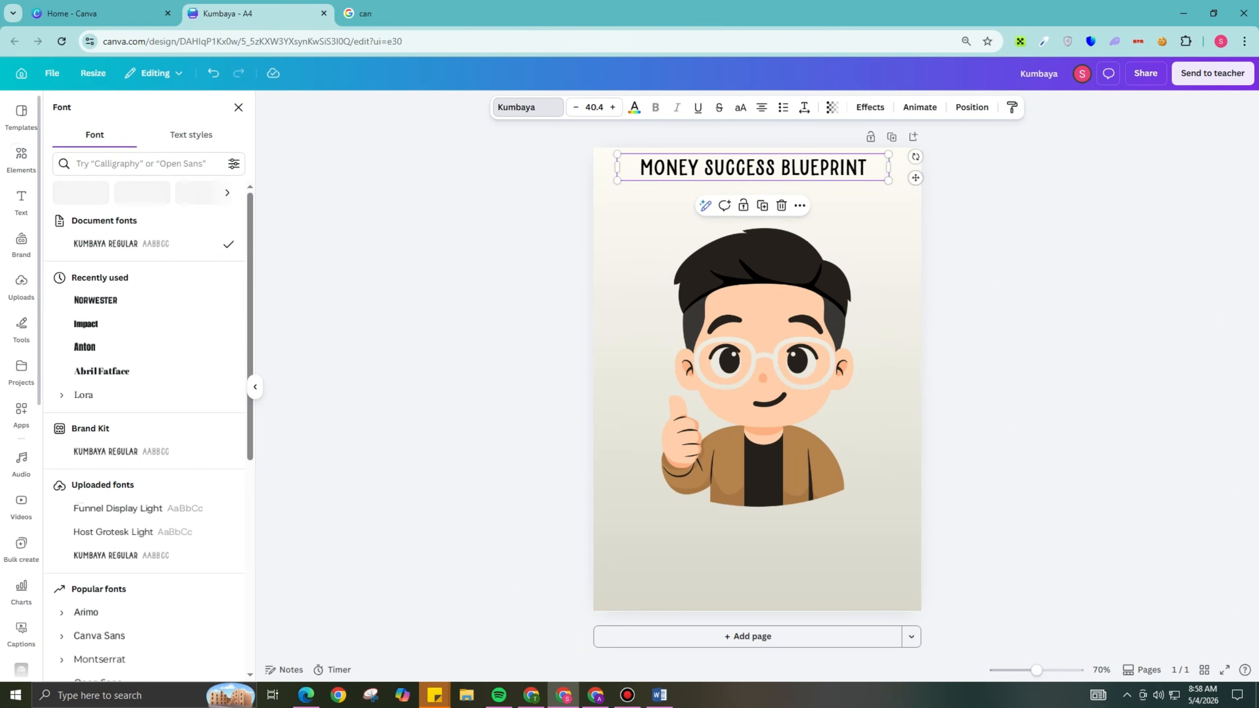
{"action": "left_click", "coordinate": [96, 300]}
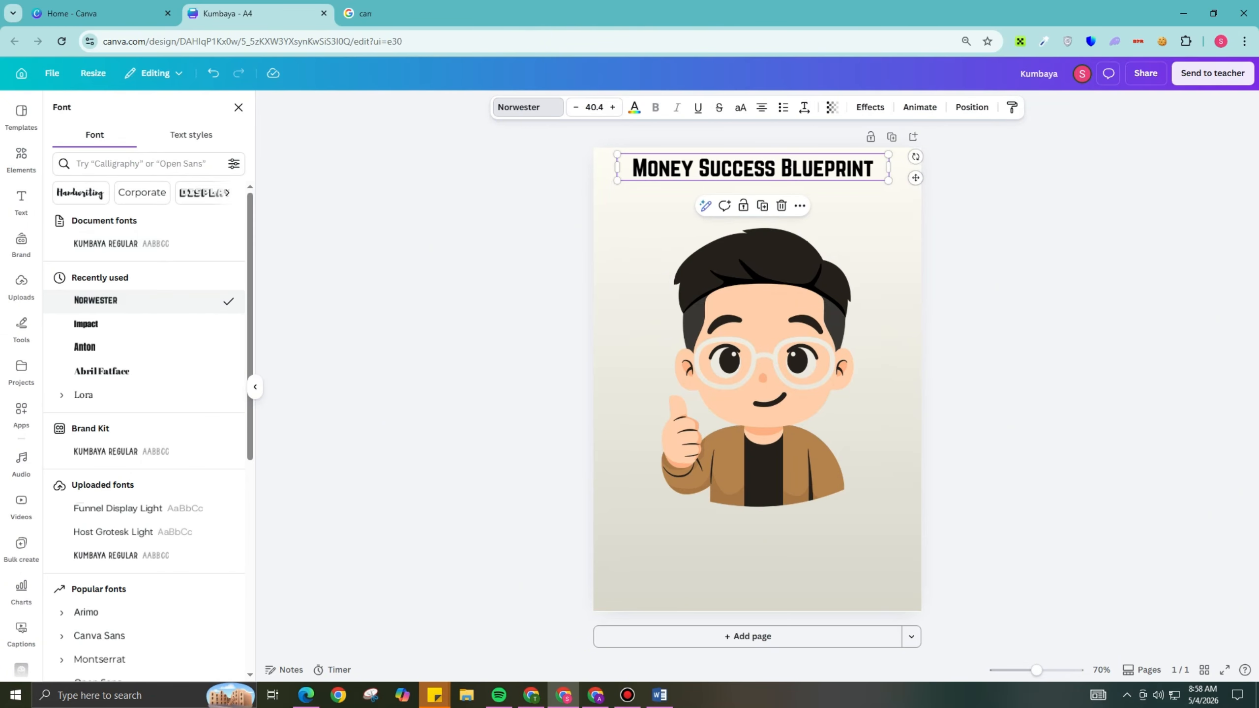
Step: Color the title with the near-black photo color after trying white, and add a Glow effect with increased intensity
{"action": "left_click", "coordinate": [635, 108]}
{"action": "left_click", "coordinate": [234, 367]}
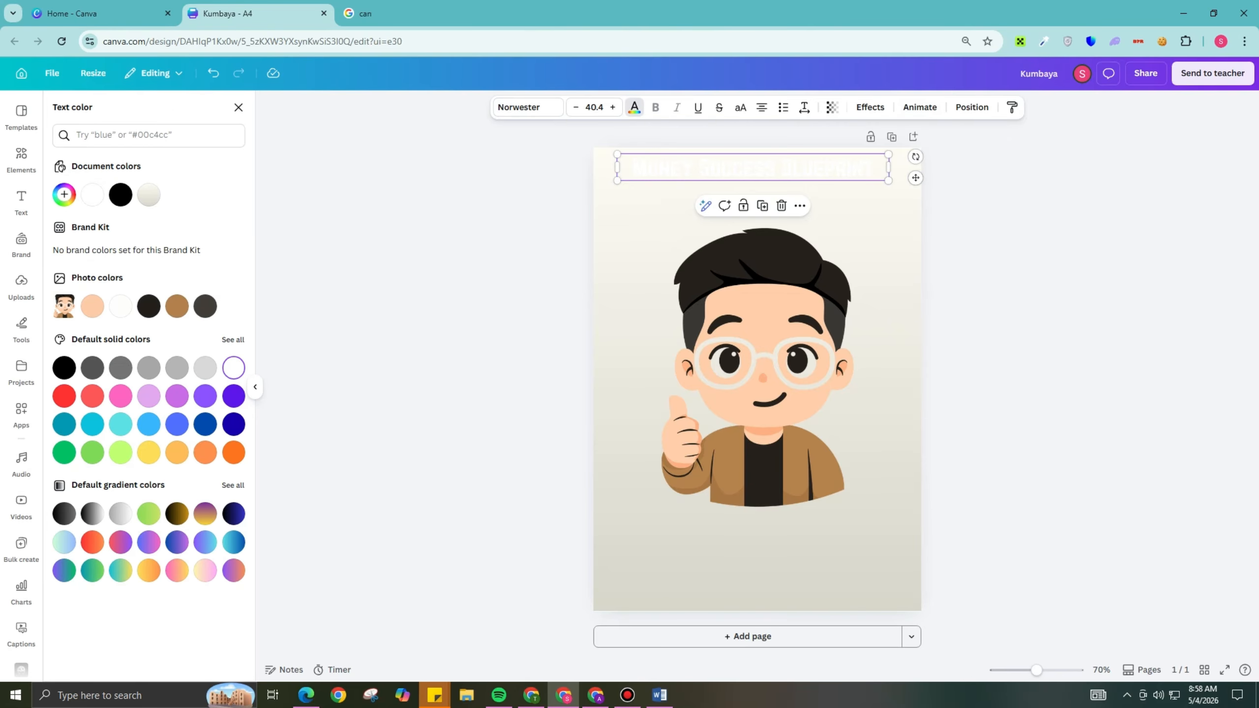
{"action": "left_click", "coordinate": [148, 306]}
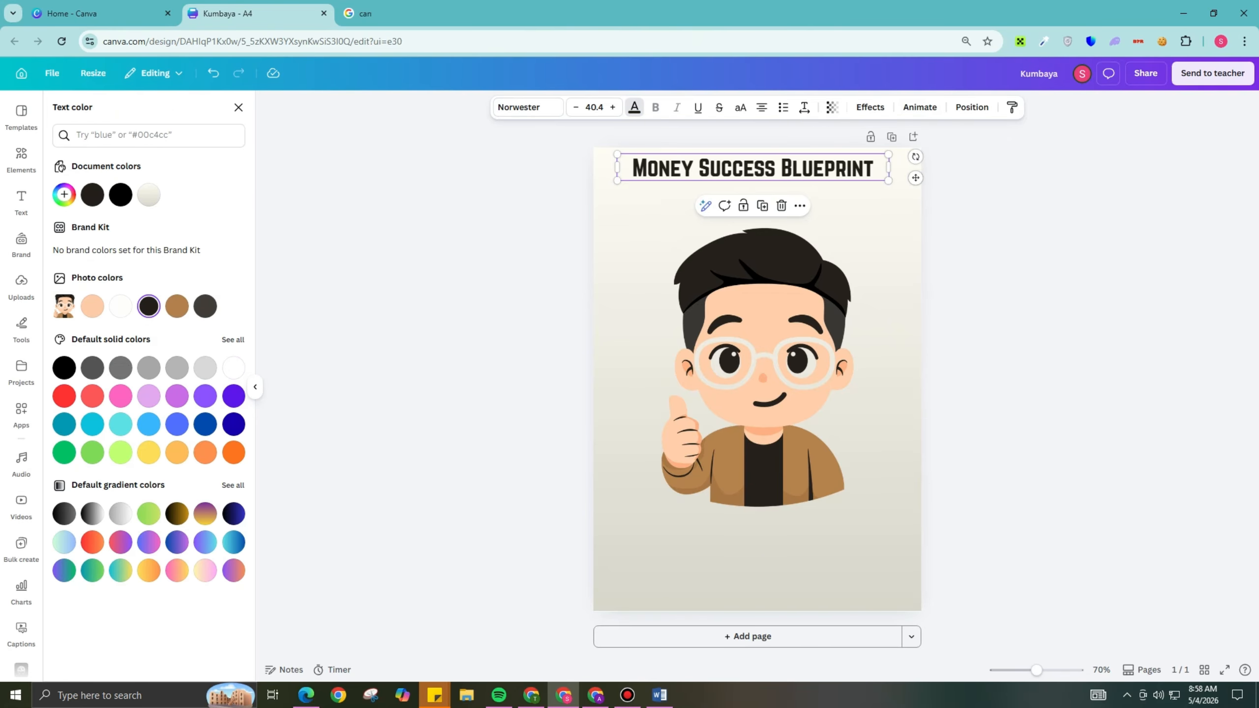
{"action": "left_click", "coordinate": [870, 107]}
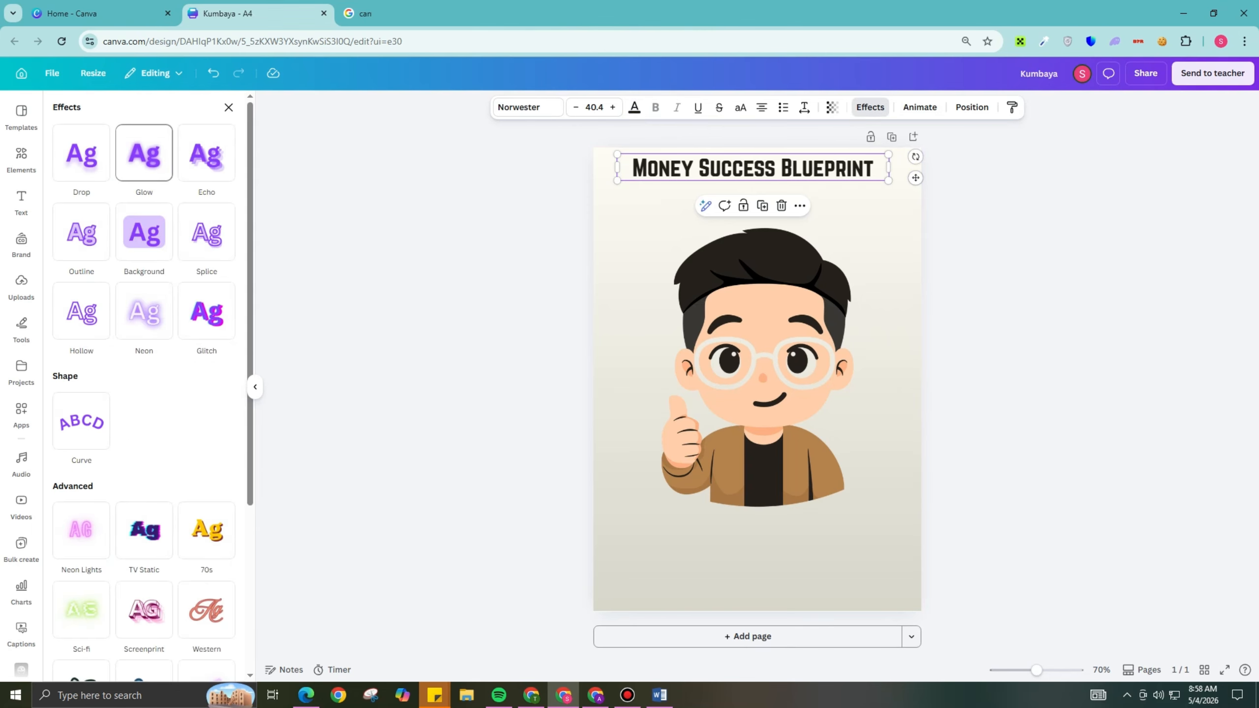
{"action": "left_click", "coordinate": [143, 153]}
{"action": "left_click_drag", "start_coordinate": [99, 232], "coordinate": [135, 232]}
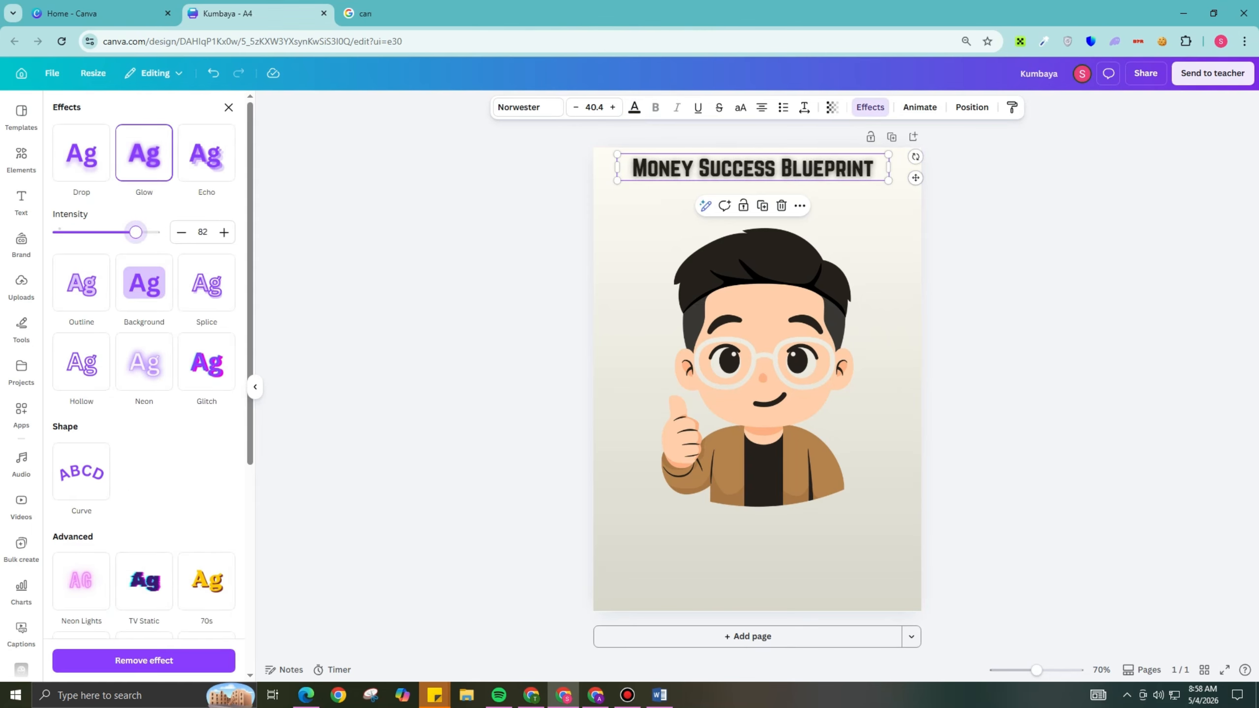
Step: Shrink the man graphic slightly and place a duplicate of the title just below the original
{"action": "left_click", "coordinate": [757, 367]}
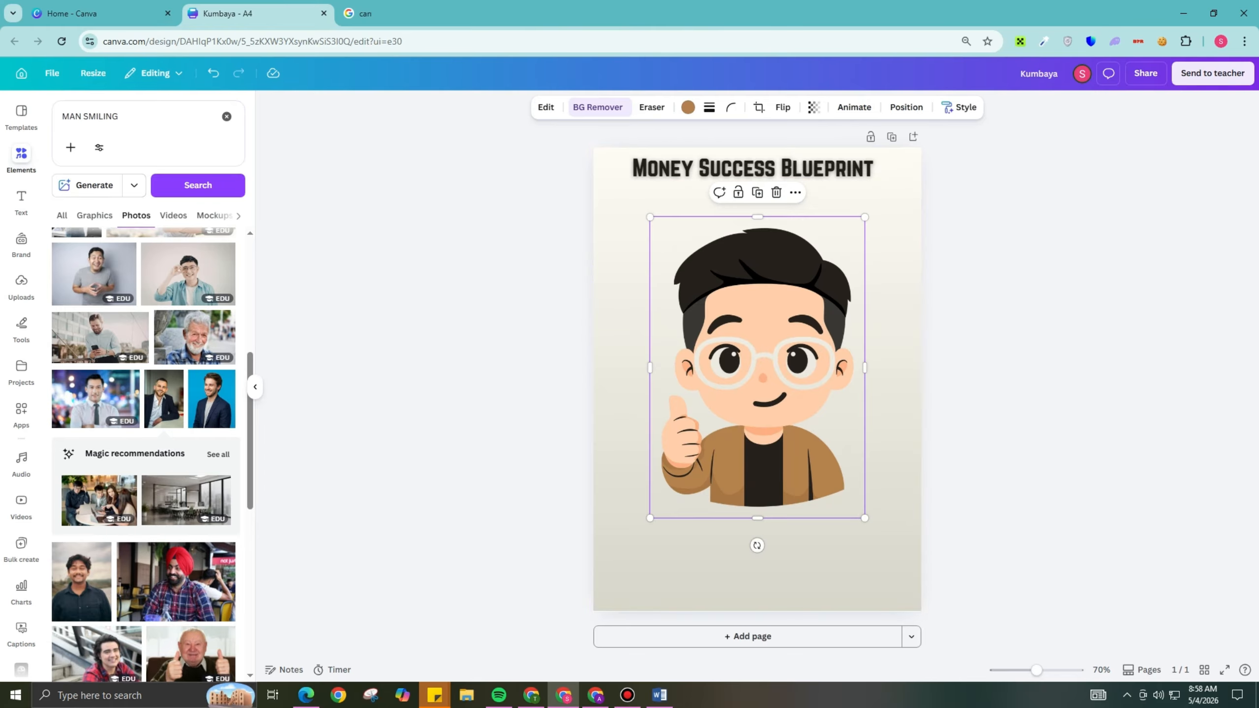
{"action": "left_click_drag", "start_coordinate": [865, 217], "coordinate": [855, 231]}
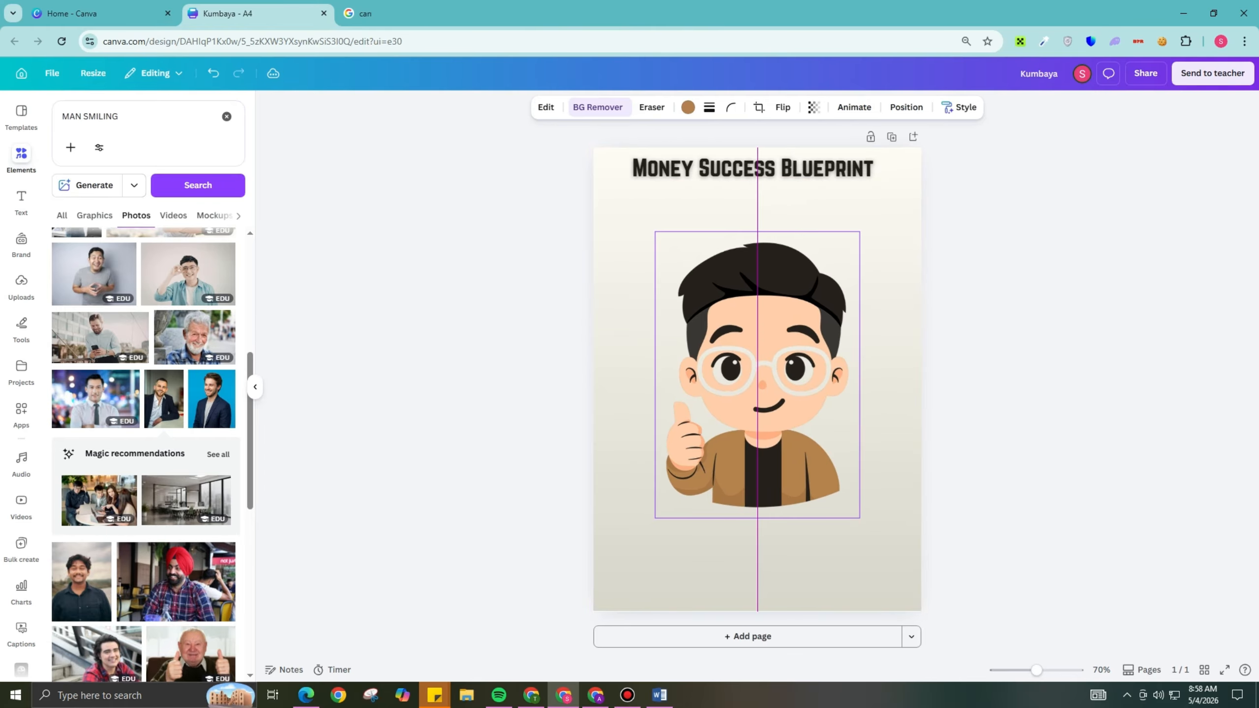
{"action": "left_click", "coordinate": [752, 168]}
{"action": "key", "text": "ctrl+d"}
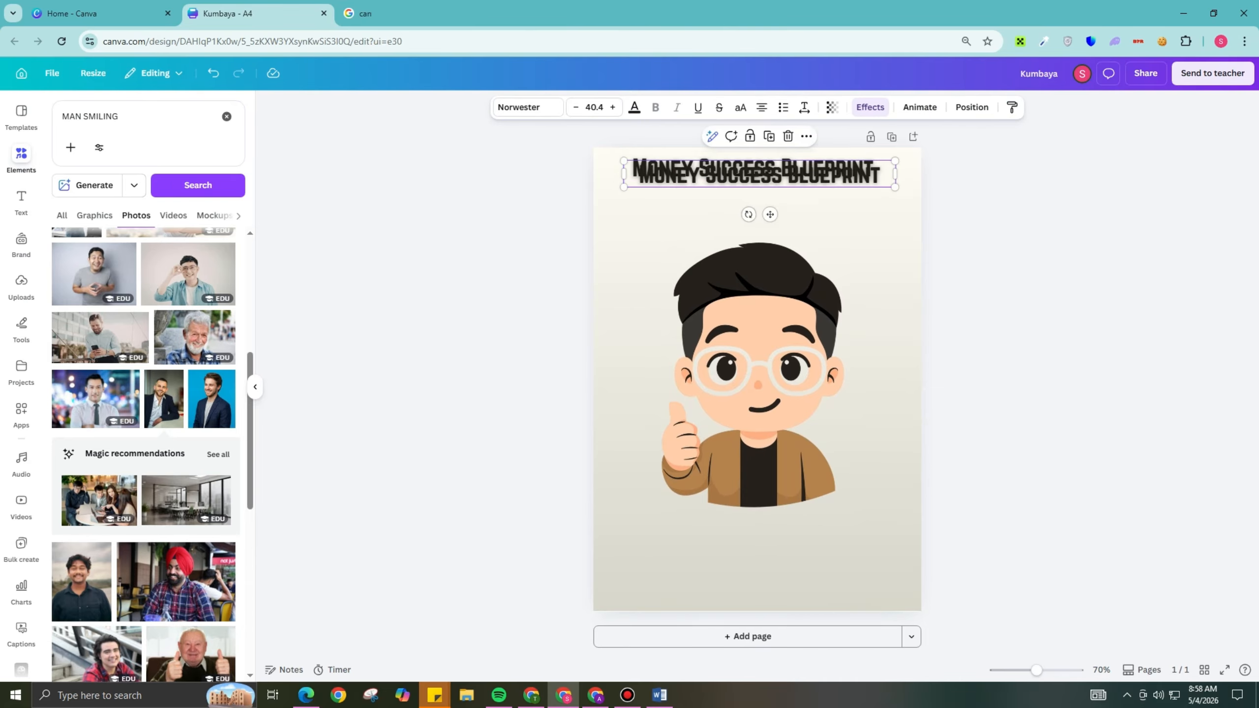
{"action": "mouse_move", "coordinate": [761, 177]}
{"action": "left_mouse_down"}
{"action": "mouse_move", "coordinate": [761, 205]}
{"action": "mouse_move", "coordinate": [762, 193]}
{"action": "left_mouse_up"}
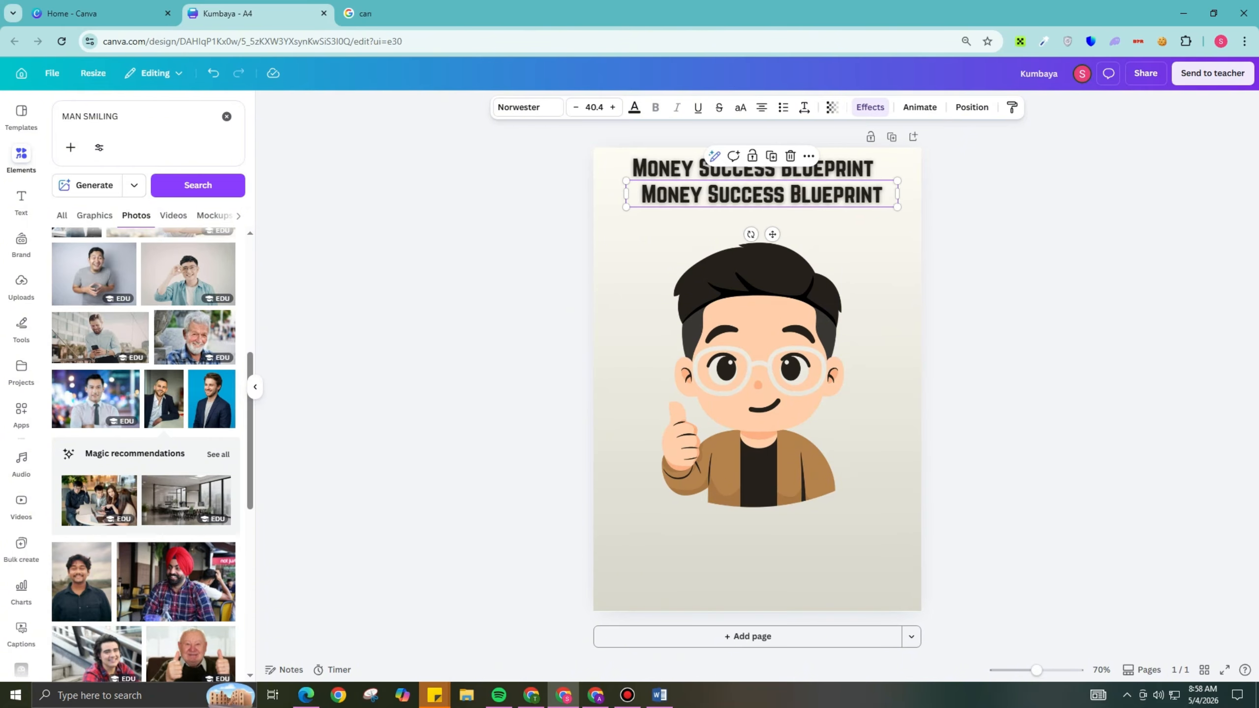
Step: Replace the duplicate title's text with "Tips to Become Financially Successful" copied from the ChatGPT ebook heading
{"action": "left_click", "coordinate": [532, 695]}
{"action": "left_click_drag", "start_coordinate": [680, 124], "coordinate": [630, 156]}
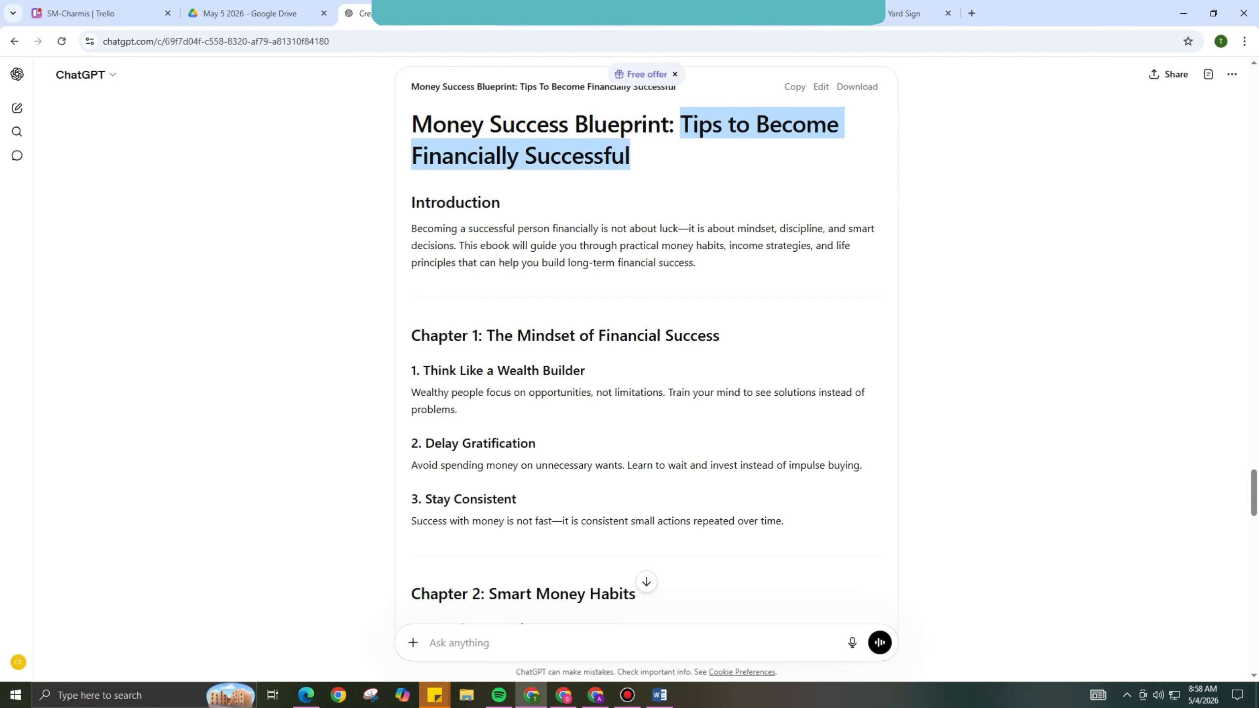
{"action": "left_click", "coordinate": [564, 695]}
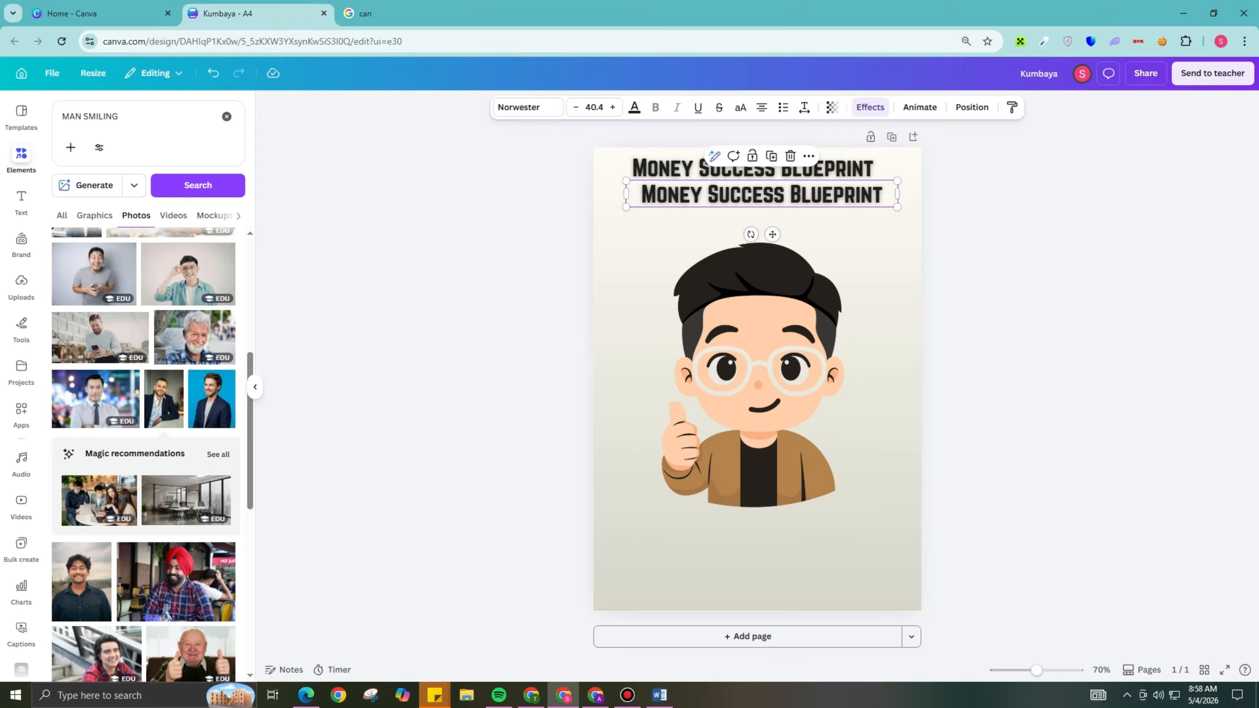
{"action": "key", "text": "ctrl+a"}
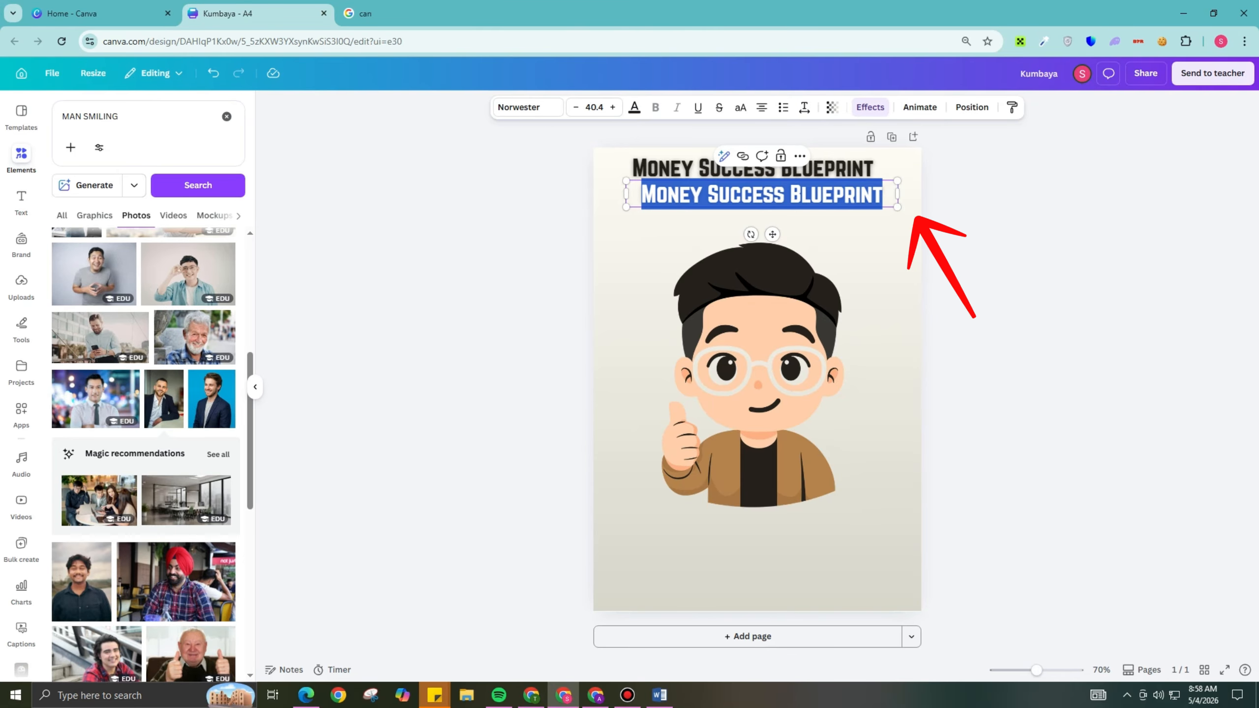
{"action": "key", "text": "ctrl+v"}
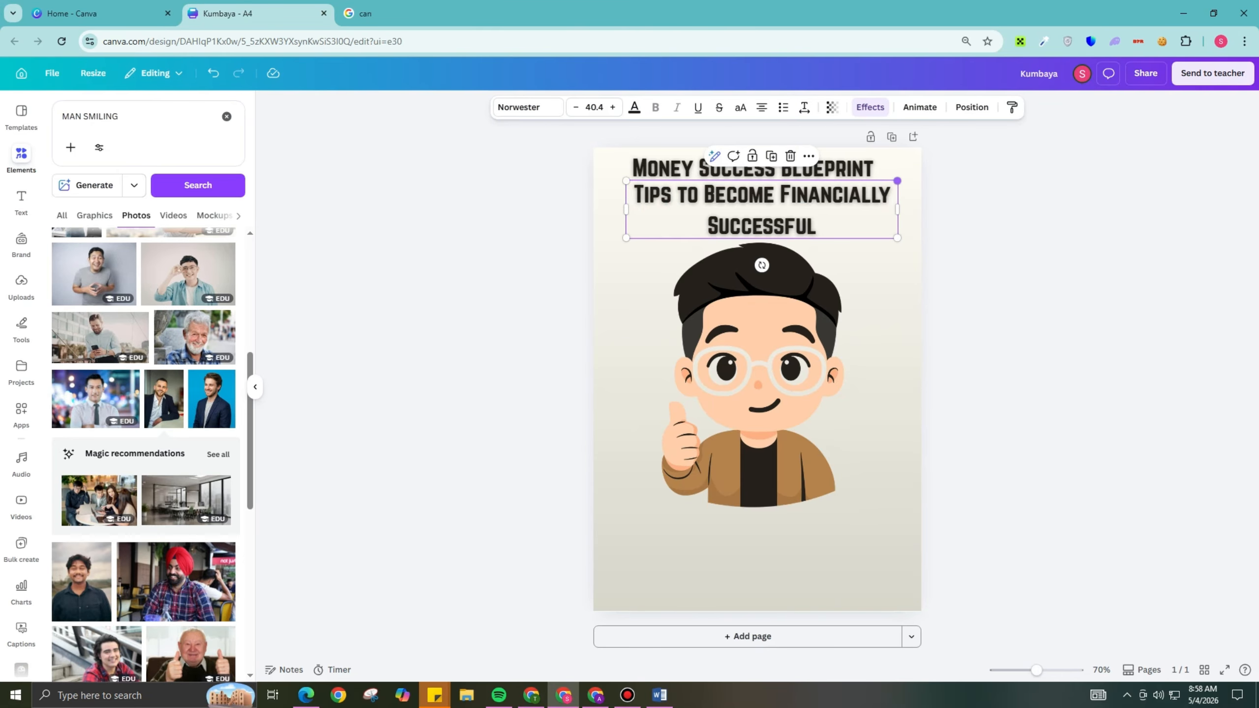
Step: Reduce the subtitle to size 34.1 and recolor its text dark gray
{"action": "left_click_drag", "start_coordinate": [897, 181], "coordinate": [832, 203]}
{"action": "left_click", "coordinate": [853, 169]}
{"action": "double_click", "coordinate": [832, 203]}
{"action": "key", "text": "ctrl+a"}
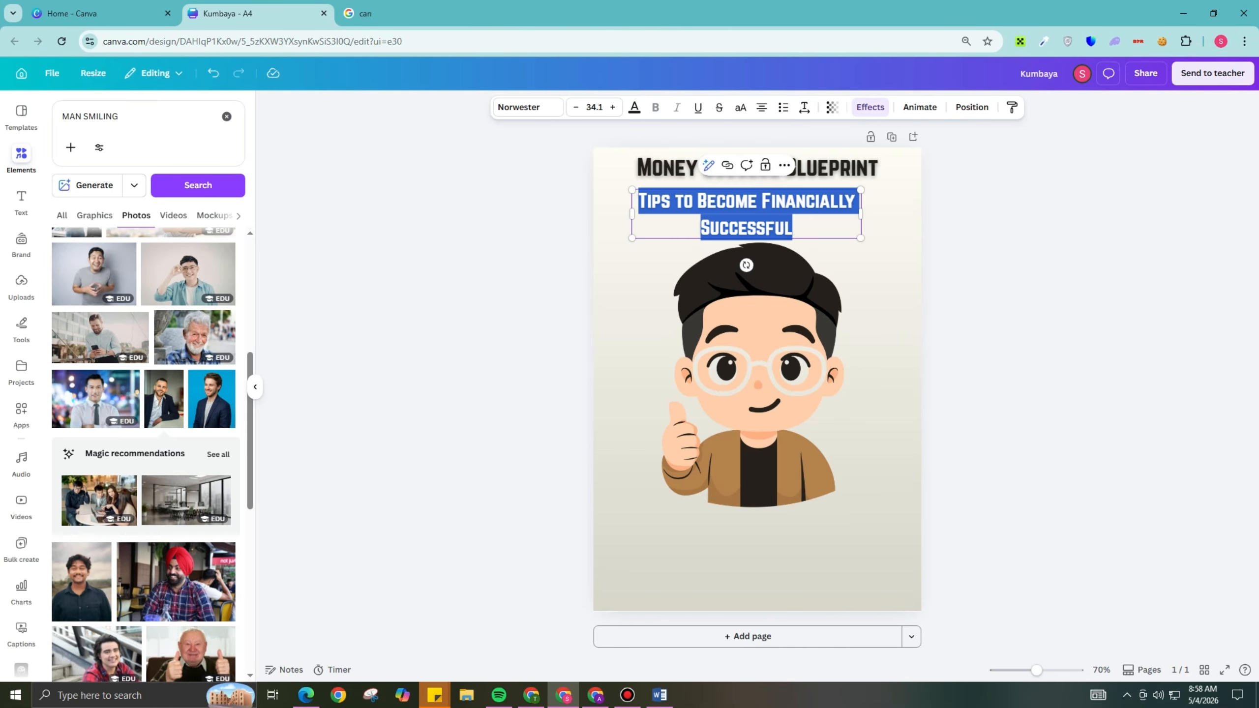
{"action": "left_click", "coordinate": [634, 107]}
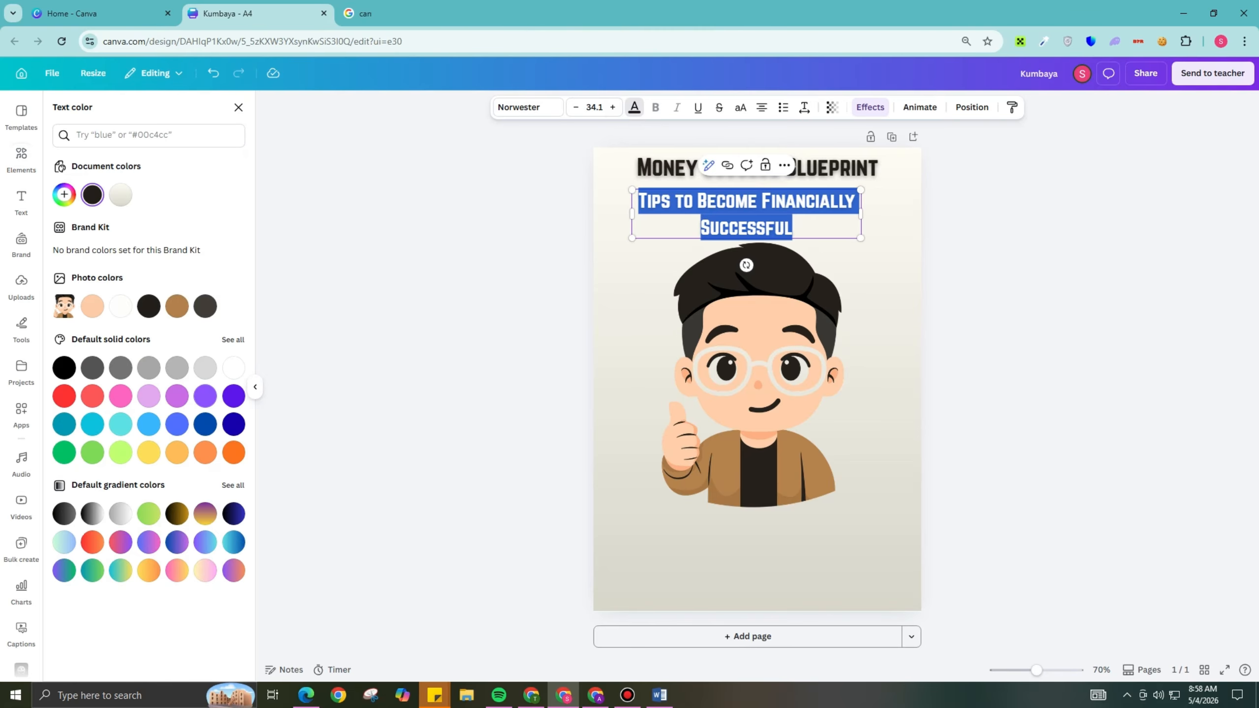
{"action": "left_click", "coordinate": [92, 367]}
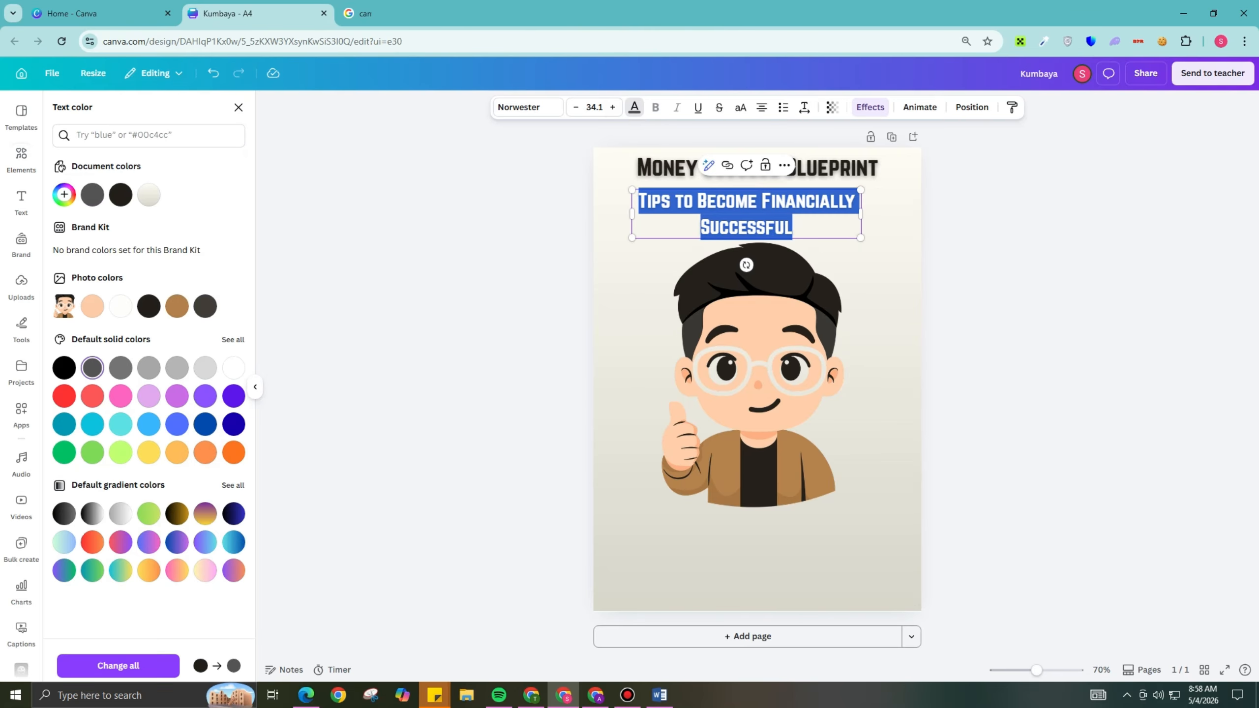
{"action": "left_click", "coordinate": [618, 262]}
Step: Position the subtitle under the title with its Glow intensity at 100 and its text reduced to size 29.9
{"action": "left_click_drag", "start_coordinate": [746, 213], "coordinate": [753, 207]}
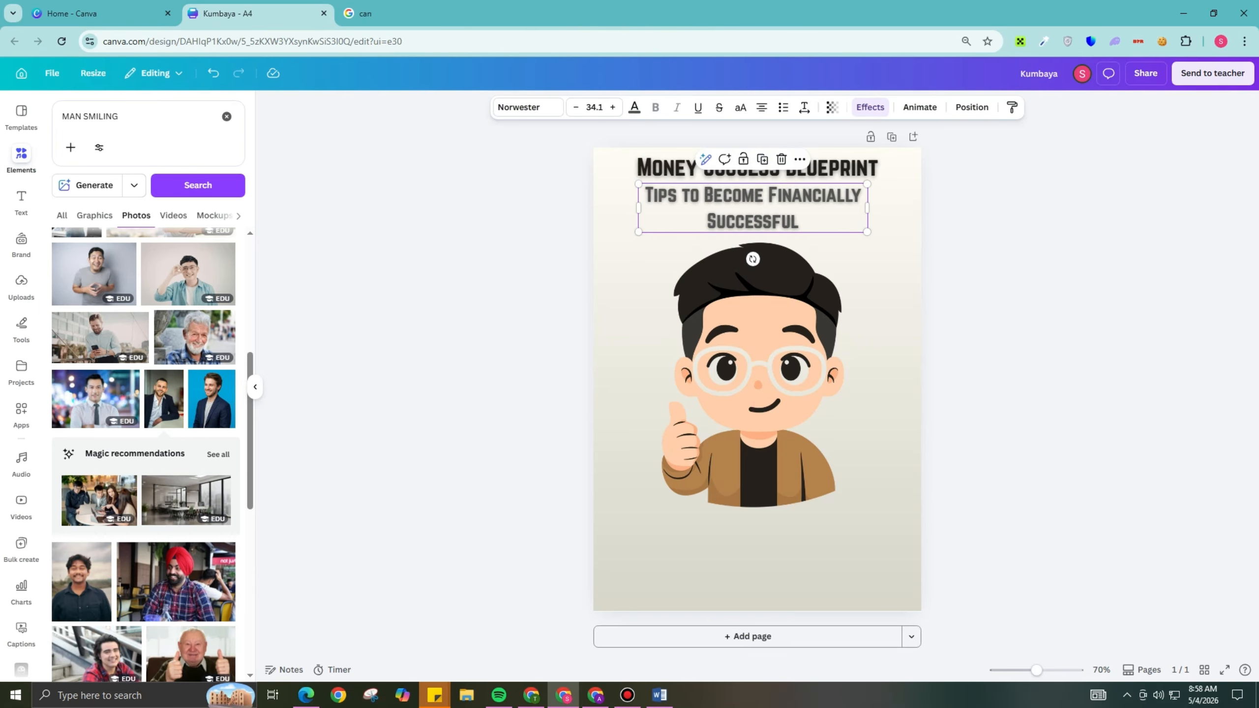
{"action": "left_click_drag", "start_coordinate": [123, 199], "coordinate": [154, 200]}
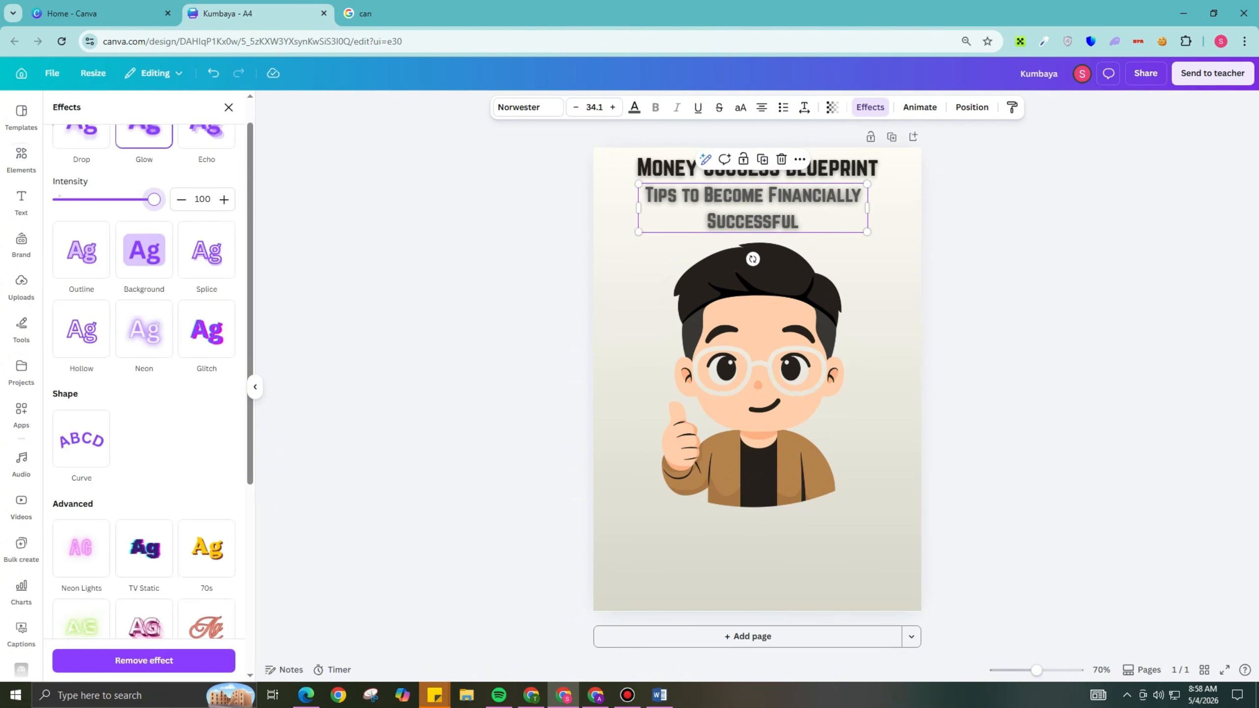
{"action": "left_click", "coordinate": [803, 197]}
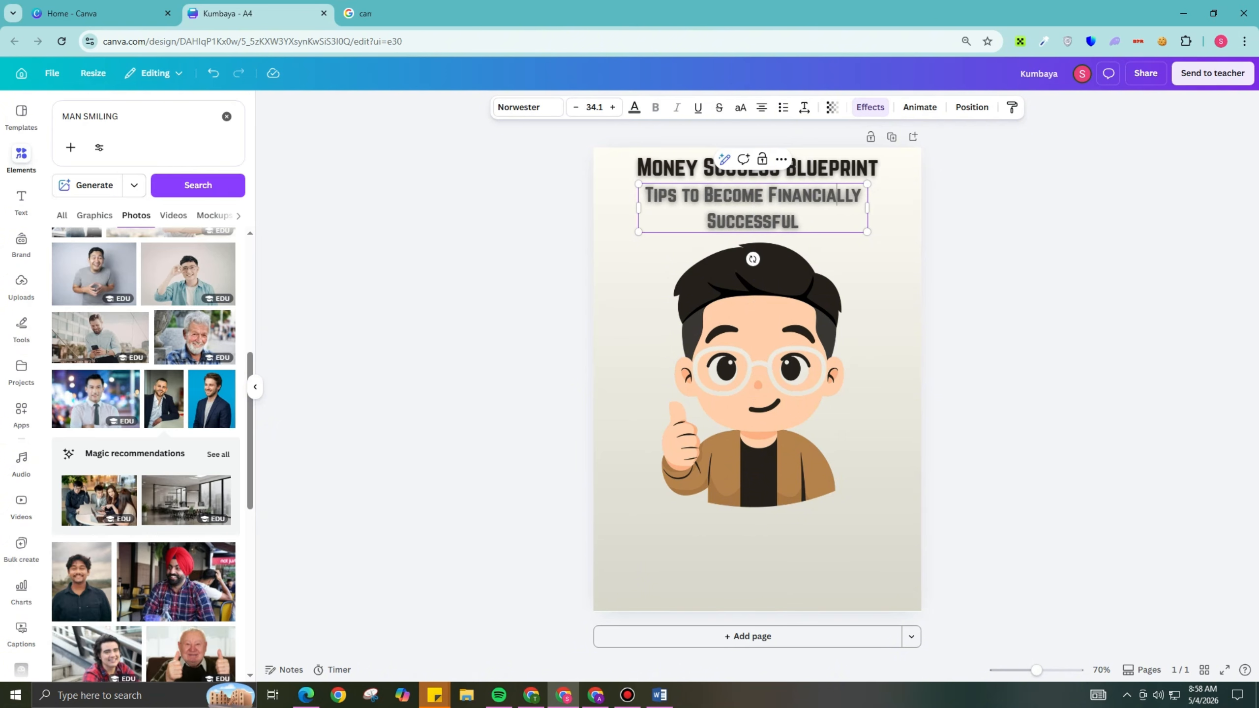
{"action": "left_click_drag", "start_coordinate": [867, 184], "coordinate": [823, 176]}
Step: Recolor the whole "Money Success Blueprint" title bright yellow from the full set of default solid colors
{"action": "double_click", "coordinate": [823, 177]}
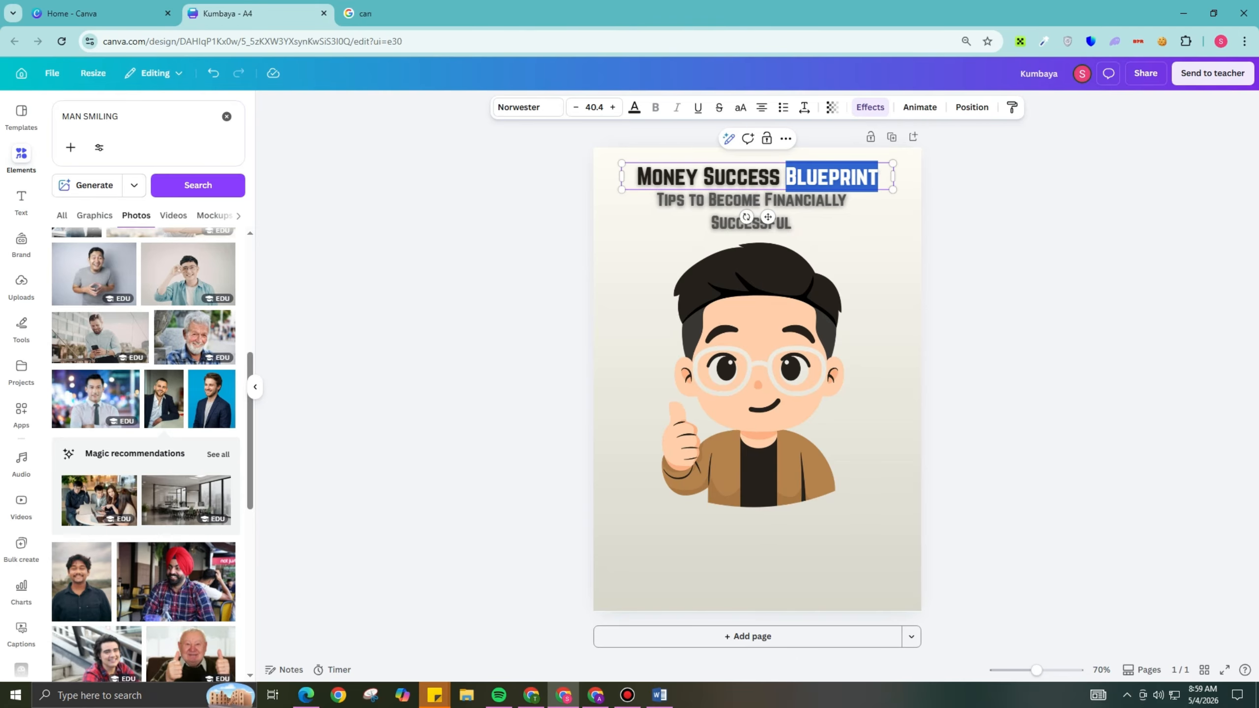
{"action": "key", "text": "ctrl+a"}
{"action": "left_click", "coordinate": [634, 107]}
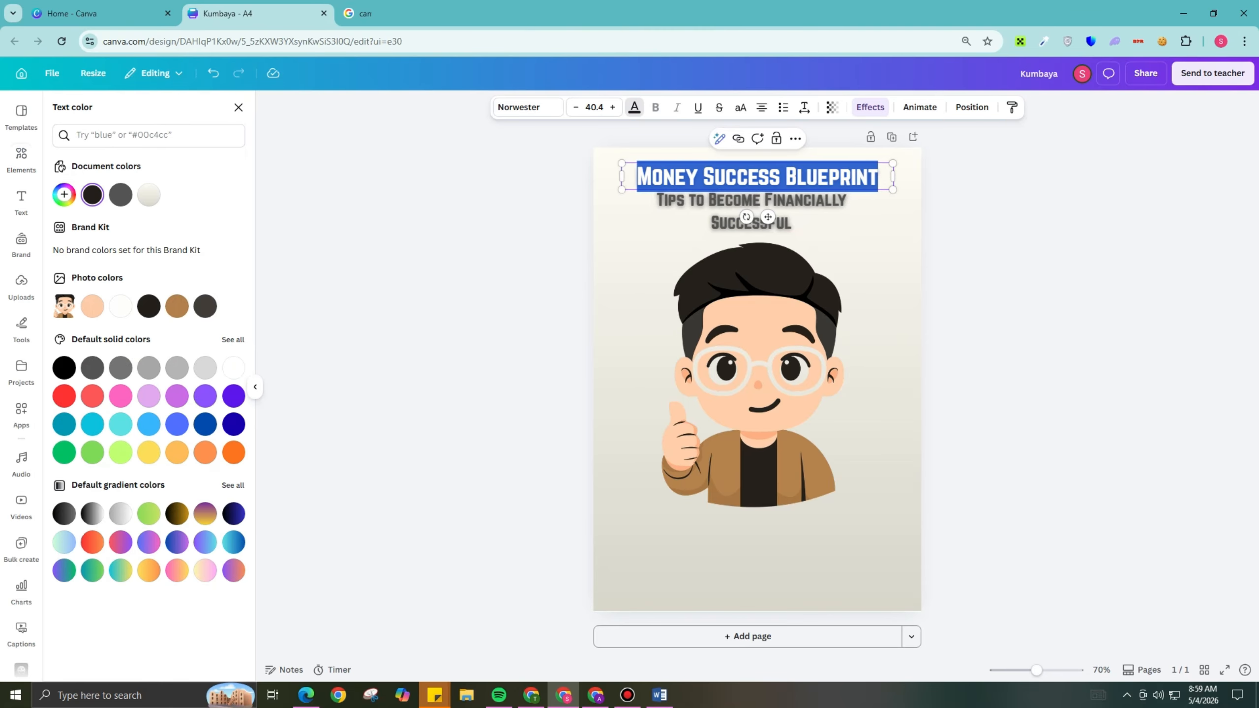
{"action": "left_click", "coordinate": [232, 339]}
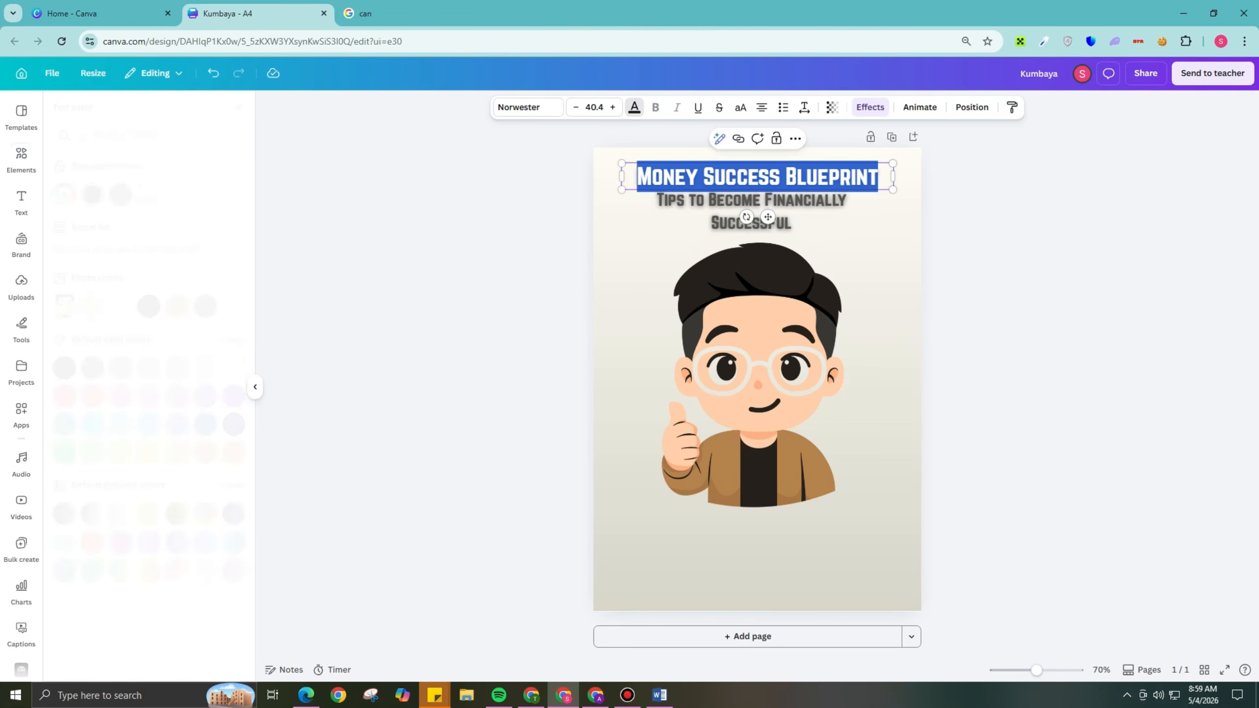
{"action": "left_click", "coordinate": [148, 389]}
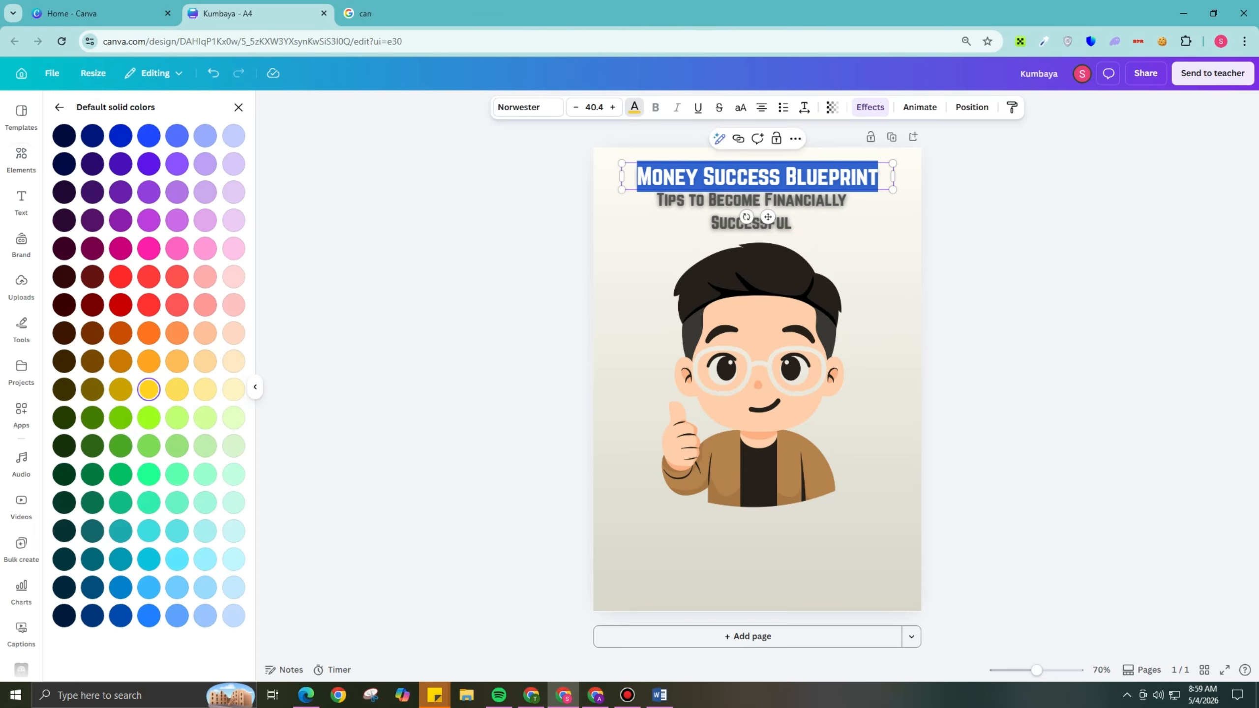
{"action": "left_click", "coordinate": [238, 107]}
Step: Replace the title's Glow effect with a black Outline of thickness 50
{"action": "left_click", "coordinate": [663, 176]}
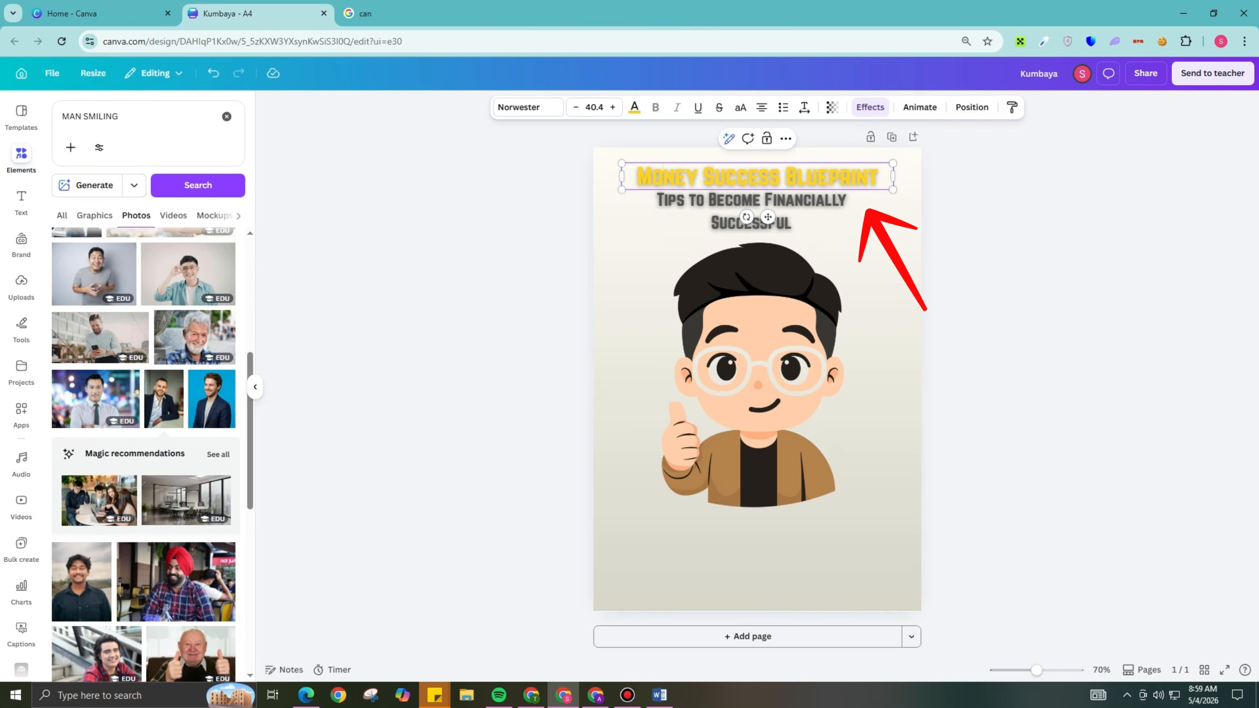
{"action": "key", "text": "ctrl+a"}
{"action": "left_click", "coordinate": [870, 107]}
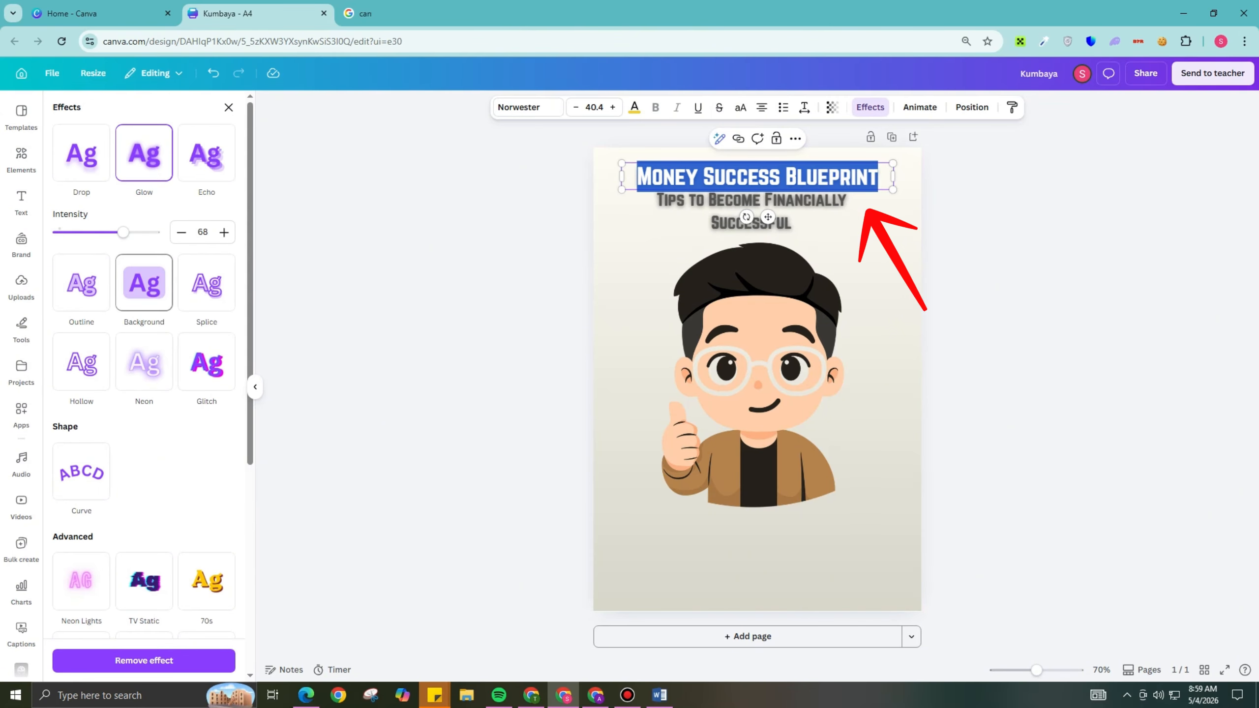
{"action": "left_click", "coordinate": [82, 283]}
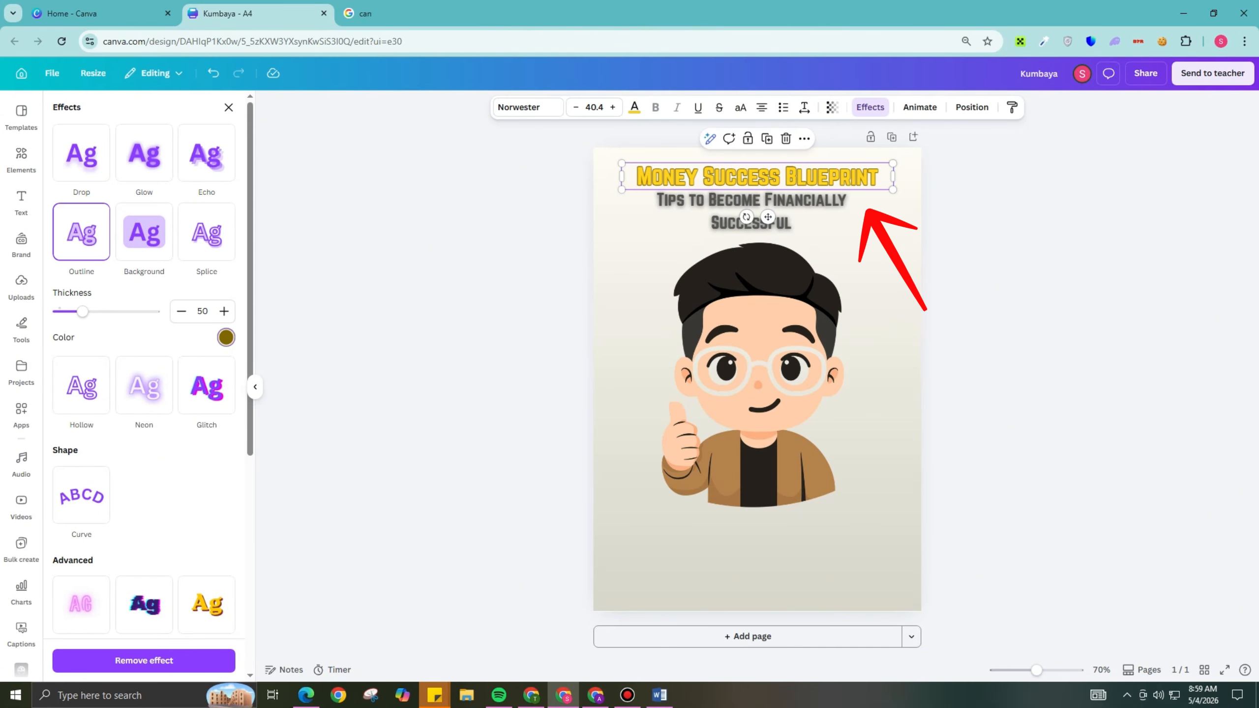
{"action": "left_click", "coordinate": [226, 337]}
{"action": "left_click", "coordinate": [70, 473]}
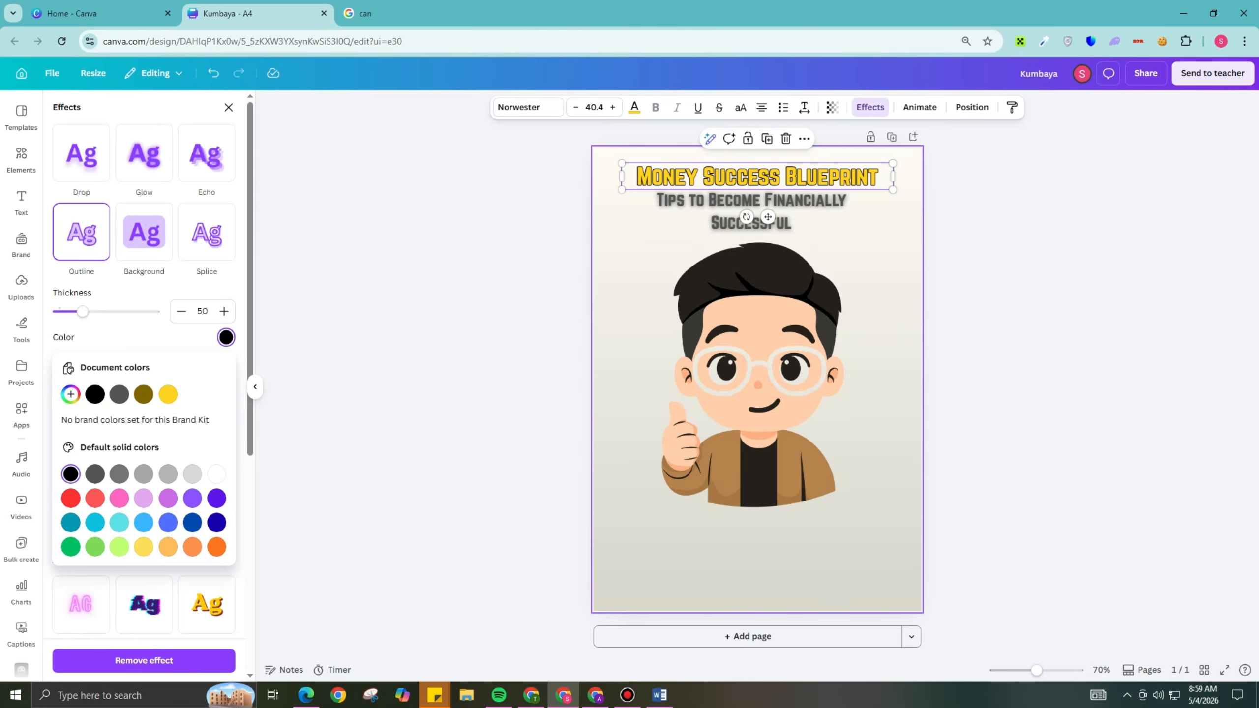
Step: Enlarge the title to size 47.2 and center it across the page above the subtitle
{"action": "left_click_drag", "start_coordinate": [893, 163], "coordinate": [938, 158]}
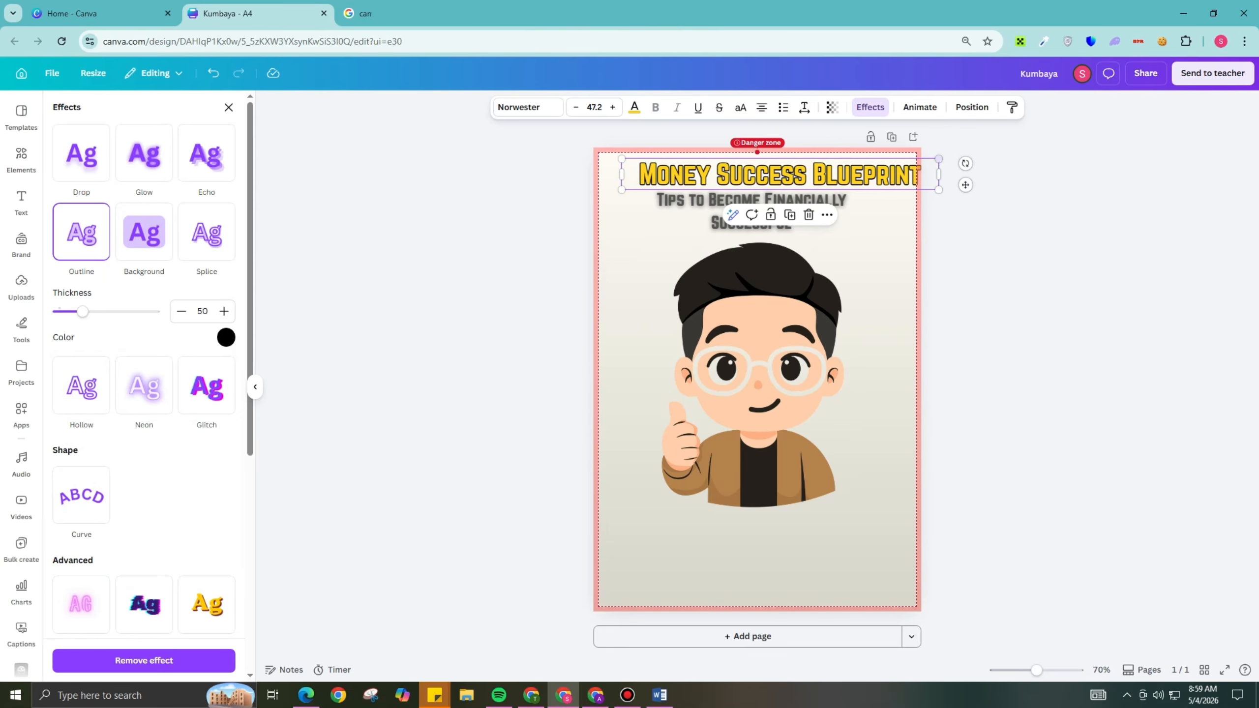
{"action": "left_click_drag", "start_coordinate": [780, 174], "coordinate": [761, 199]}
{"action": "left_click", "coordinate": [762, 199]}
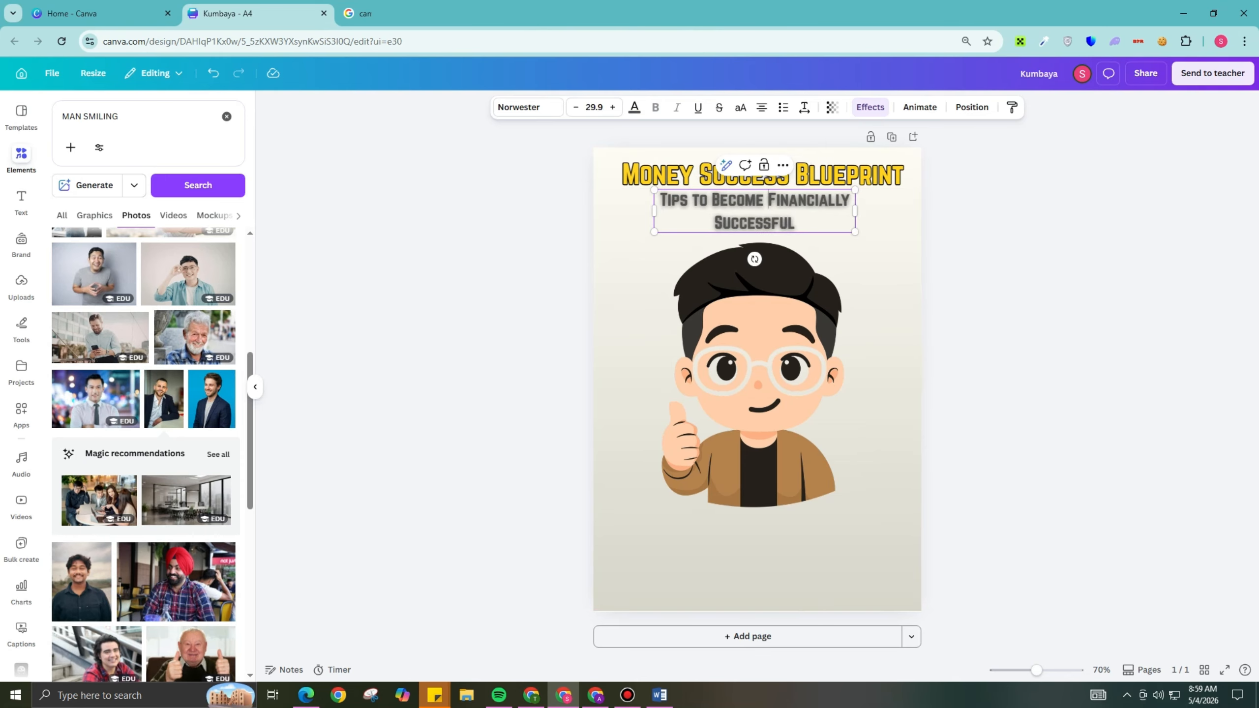
Step: Recolor the whole subtitle black and center it horizontally under the title
{"action": "key", "text": "ctrl+a"}
{"action": "left_click", "coordinate": [634, 107]}
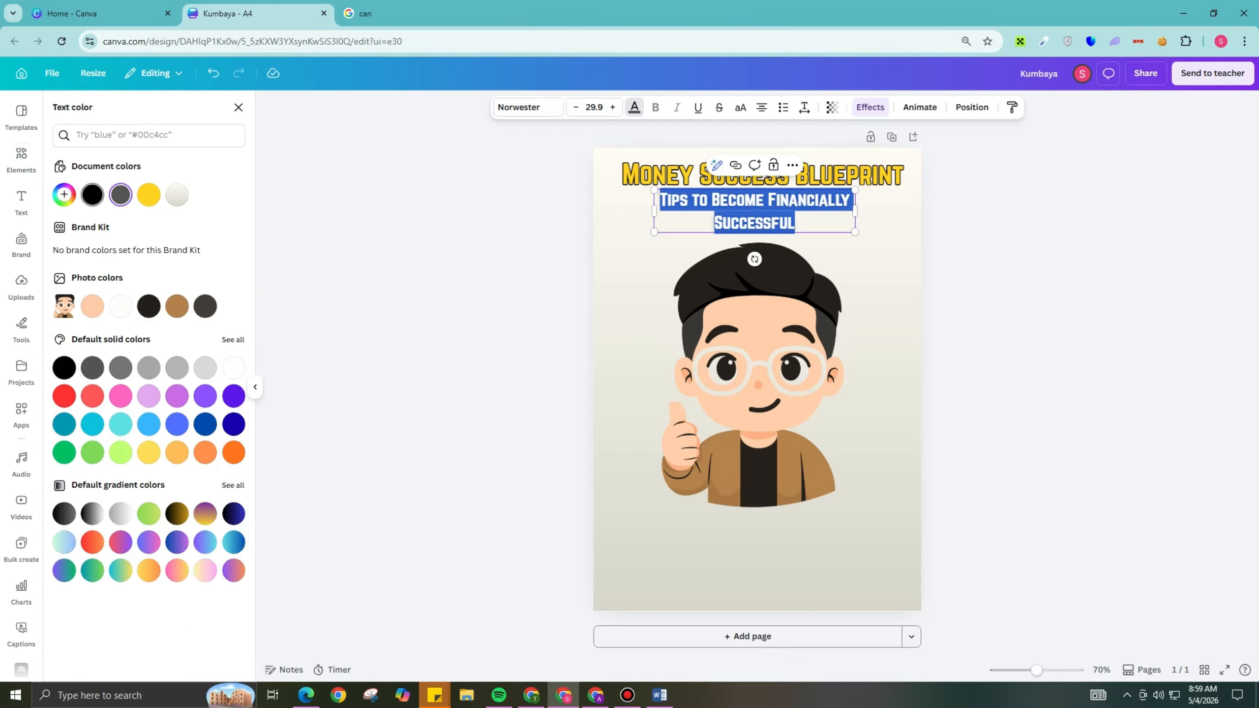
{"action": "key", "text": "Escape"}
{"action": "left_click", "coordinate": [823, 211]}
{"action": "left_click", "coordinate": [880, 218]}
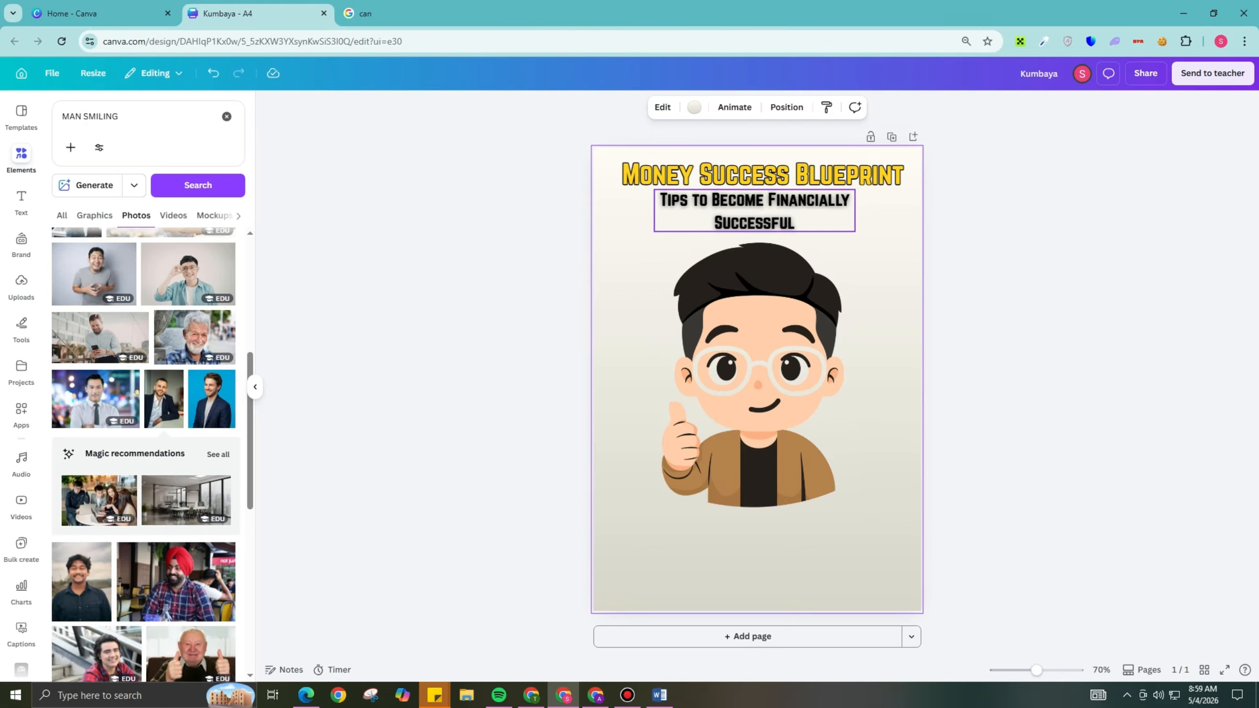
{"action": "left_click_drag", "start_coordinate": [754, 211], "coordinate": [758, 211]}
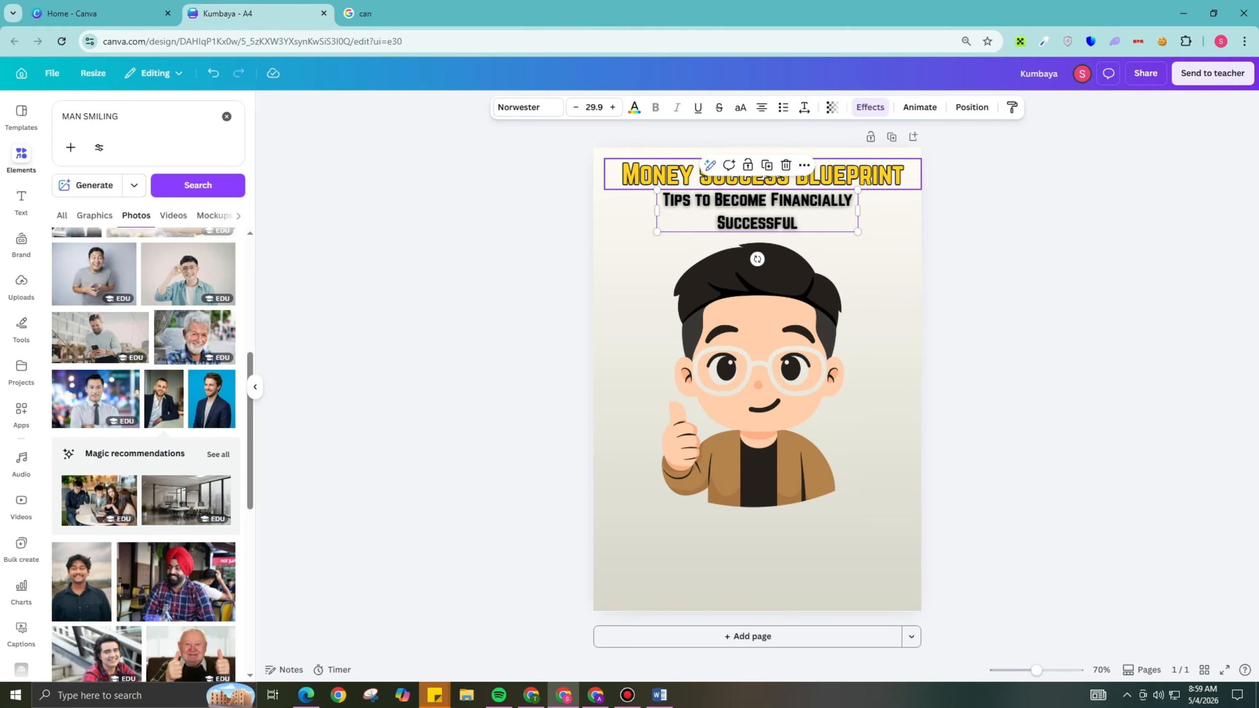
Step: Duplicate the title below the man graphic and replace the copy's text with "Introduction" and the paragraph starting "Becoming a successful person financially"
{"action": "left_click", "coordinate": [858, 175]}
{"action": "key", "text": "ctrl+d"}
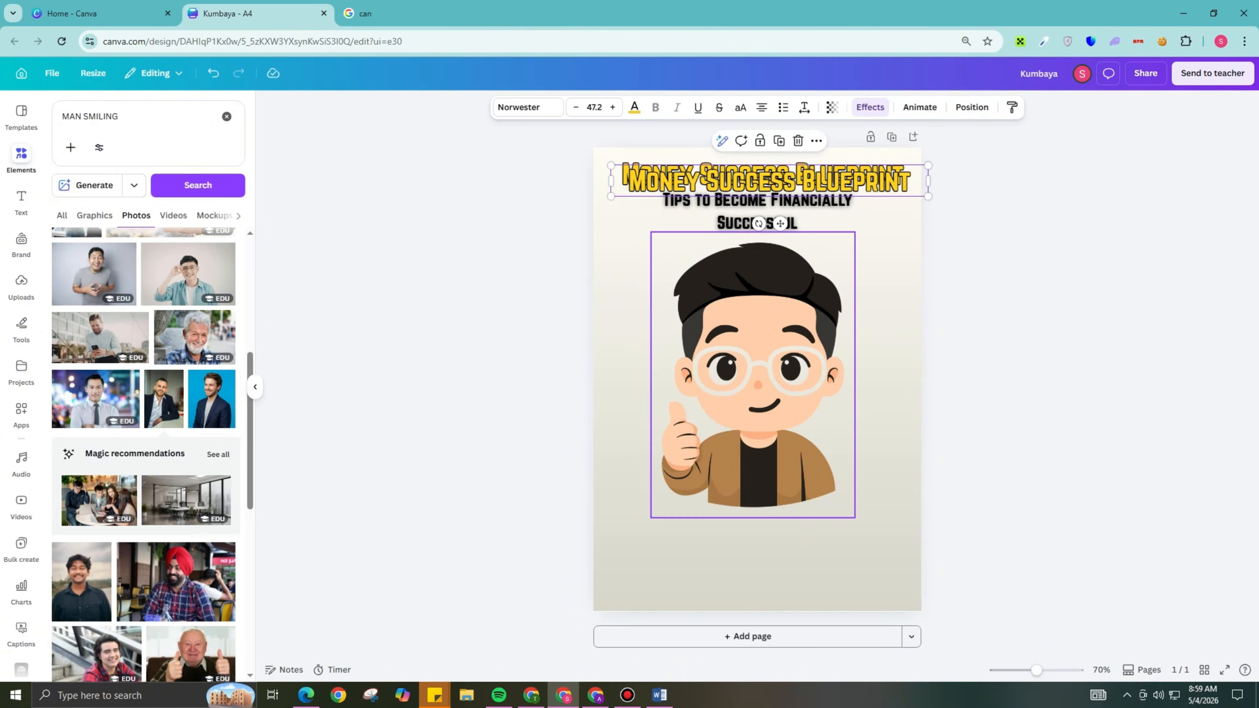
{"action": "left_click_drag", "start_coordinate": [770, 181], "coordinate": [762, 546]}
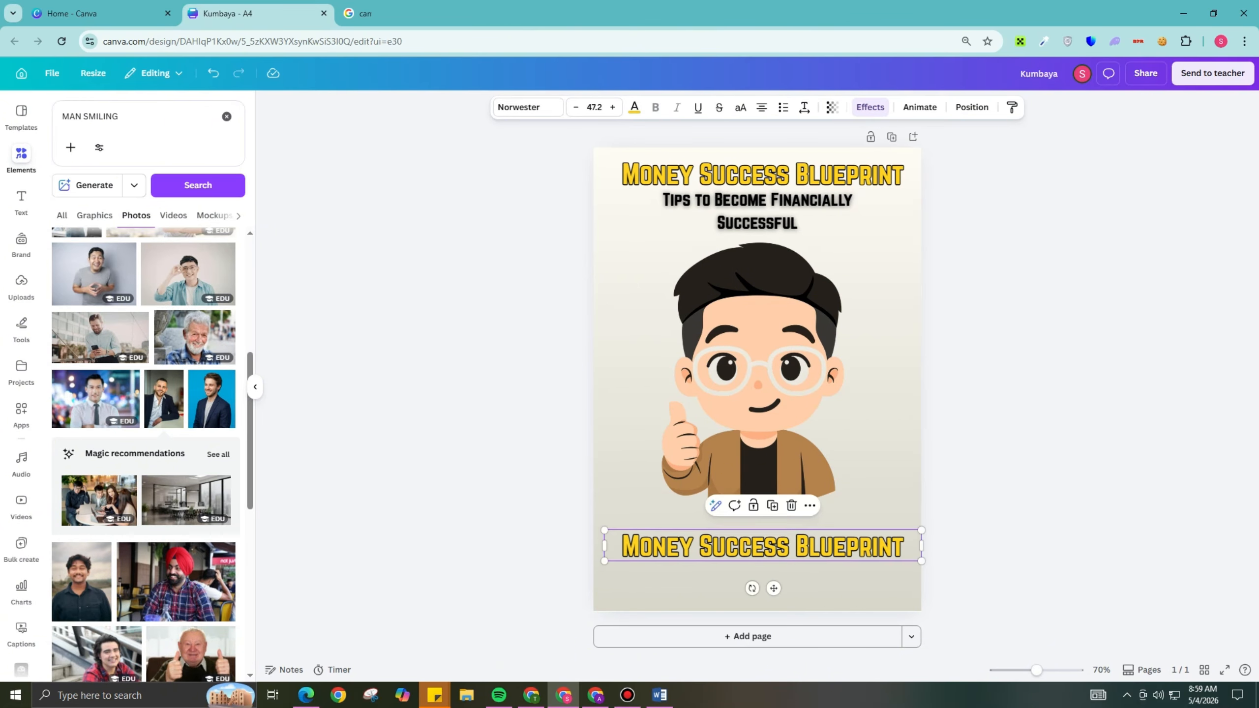
{"action": "type", "text": "Introduction Becoming a successful person financially is not about luck—it is about mindset, discipline, and smart decisions. This ebook will guide you through practical money habits, income strategies, and life principles that can help you build long-term financial success."}
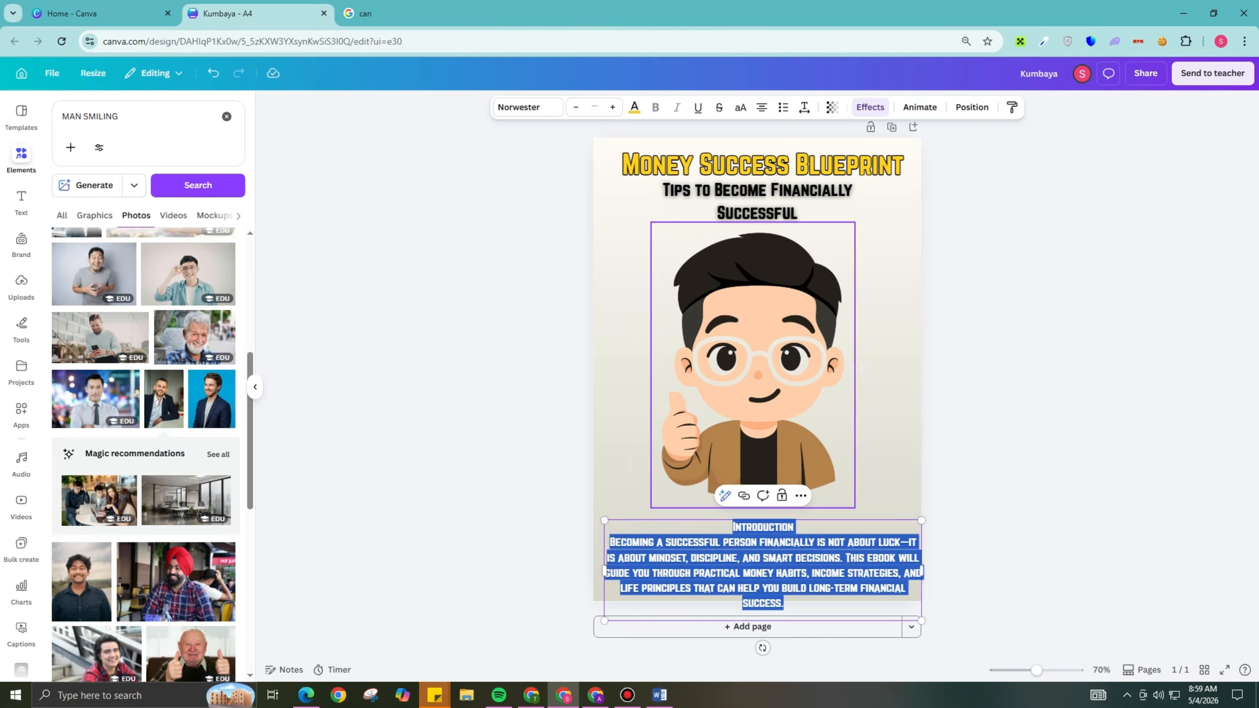
{"action": "key", "text": "Escape"}
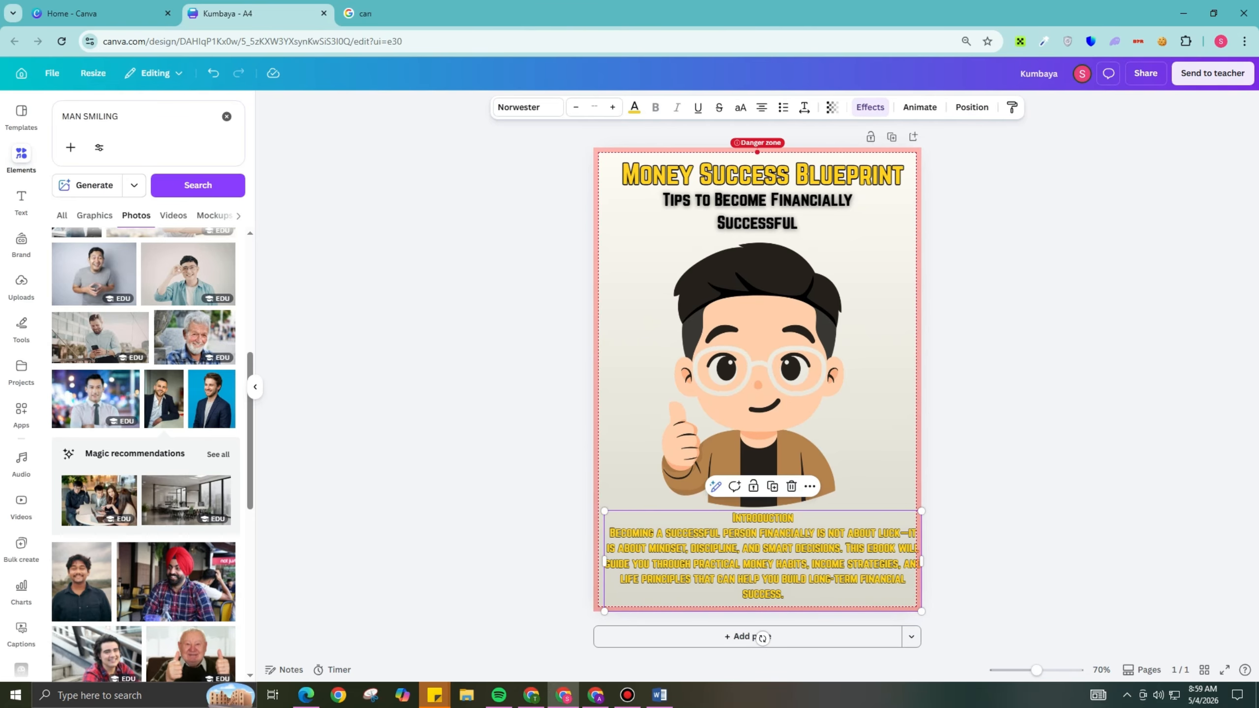
Step: Recolor the paragraph under the "Introduction" heading black
{"action": "left_click_drag", "start_coordinate": [609, 532], "coordinate": [783, 594]}
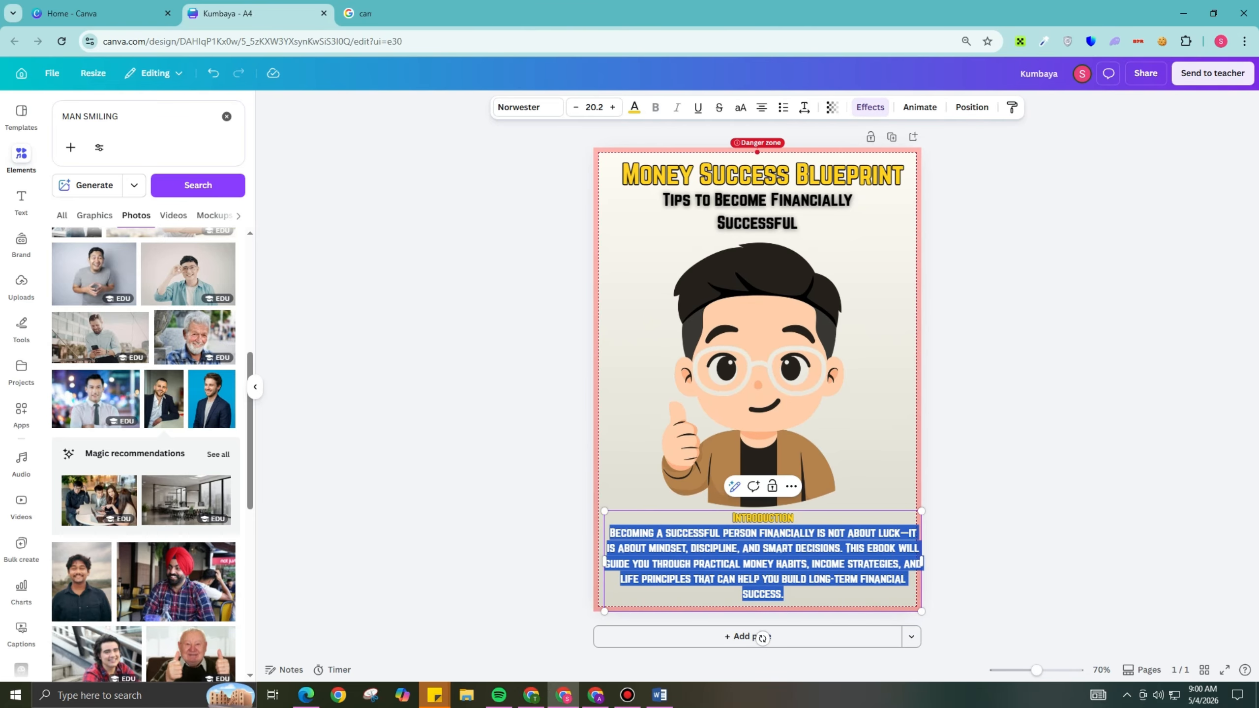
{"action": "left_click", "coordinate": [634, 107]}
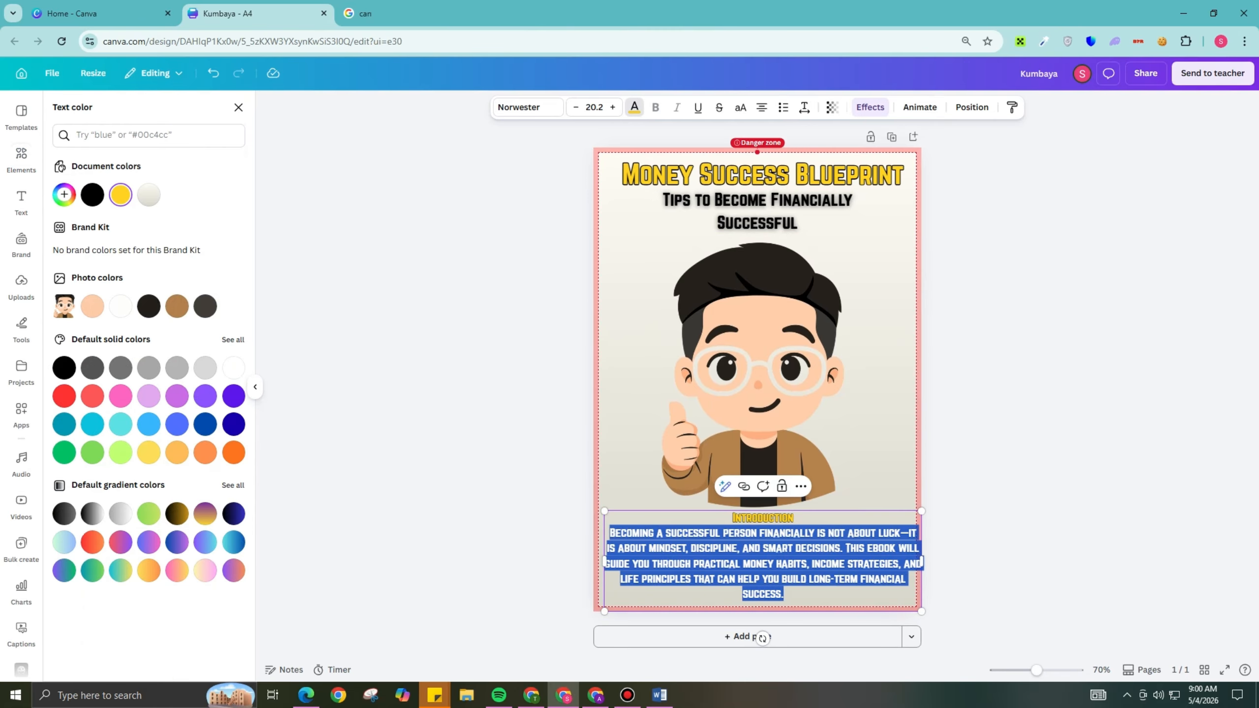
{"action": "left_click", "coordinate": [92, 194]}
{"action": "left_click", "coordinate": [238, 107]}
{"action": "left_click", "coordinate": [495, 376]}
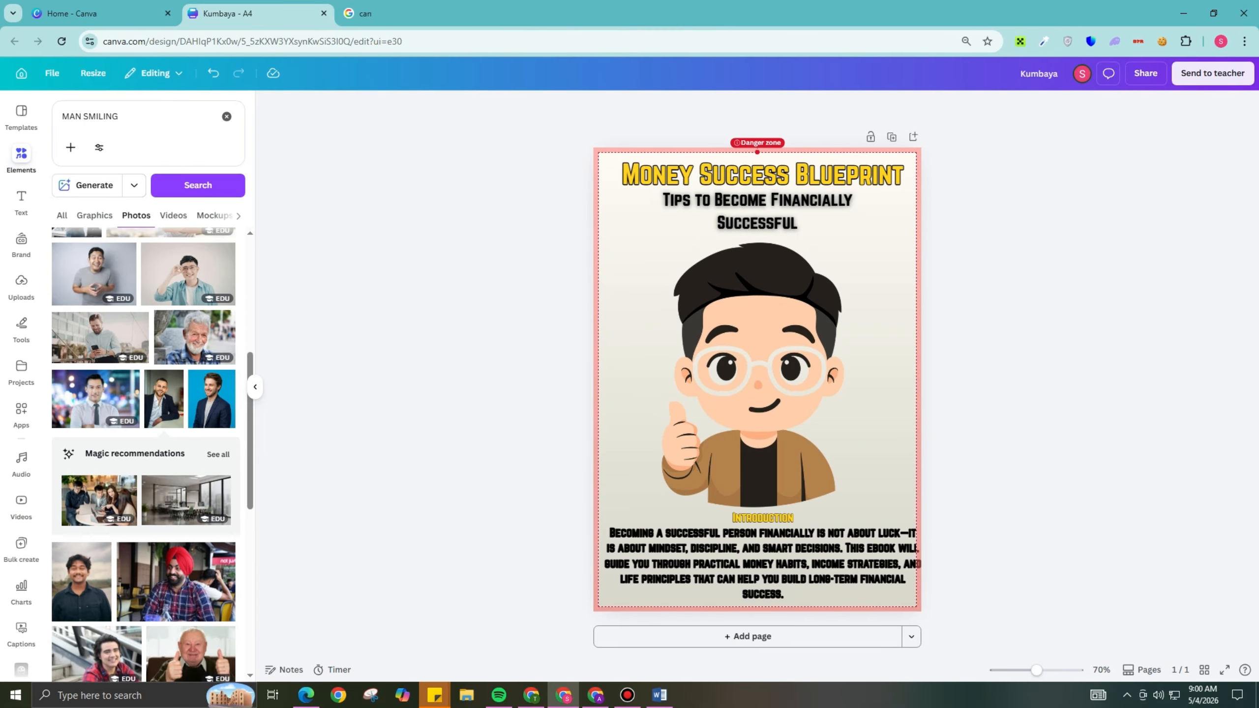
Step: Shrink the introduction text block to size 18.8 and position it inside the page below the man graphic
{"action": "left_click_drag", "start_coordinate": [762, 560], "coordinate": [753, 555]}
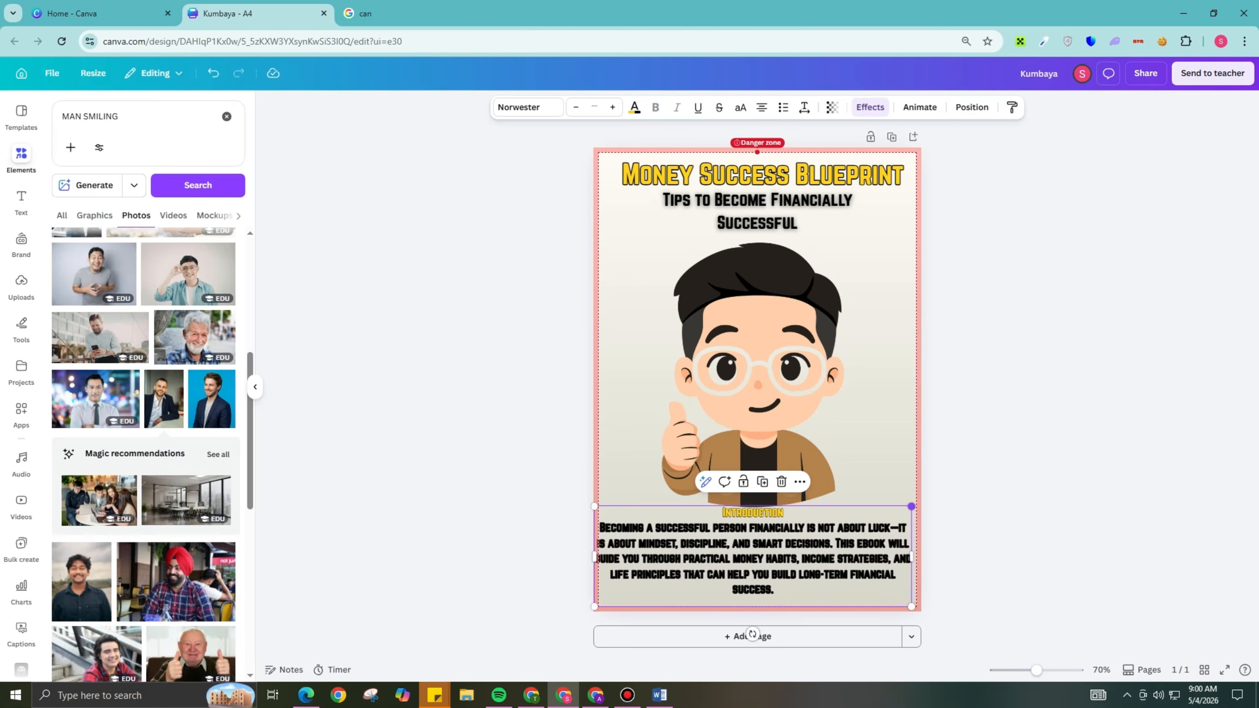
{"action": "left_click_drag", "start_coordinate": [910, 507], "coordinate": [888, 513]}
{"action": "left_click_drag", "start_coordinate": [758, 562], "coordinate": [770, 563]}
Step: Recolor the introduction paragraph light gray, leaving its heading yellow
{"action": "left_click", "coordinate": [770, 562]}
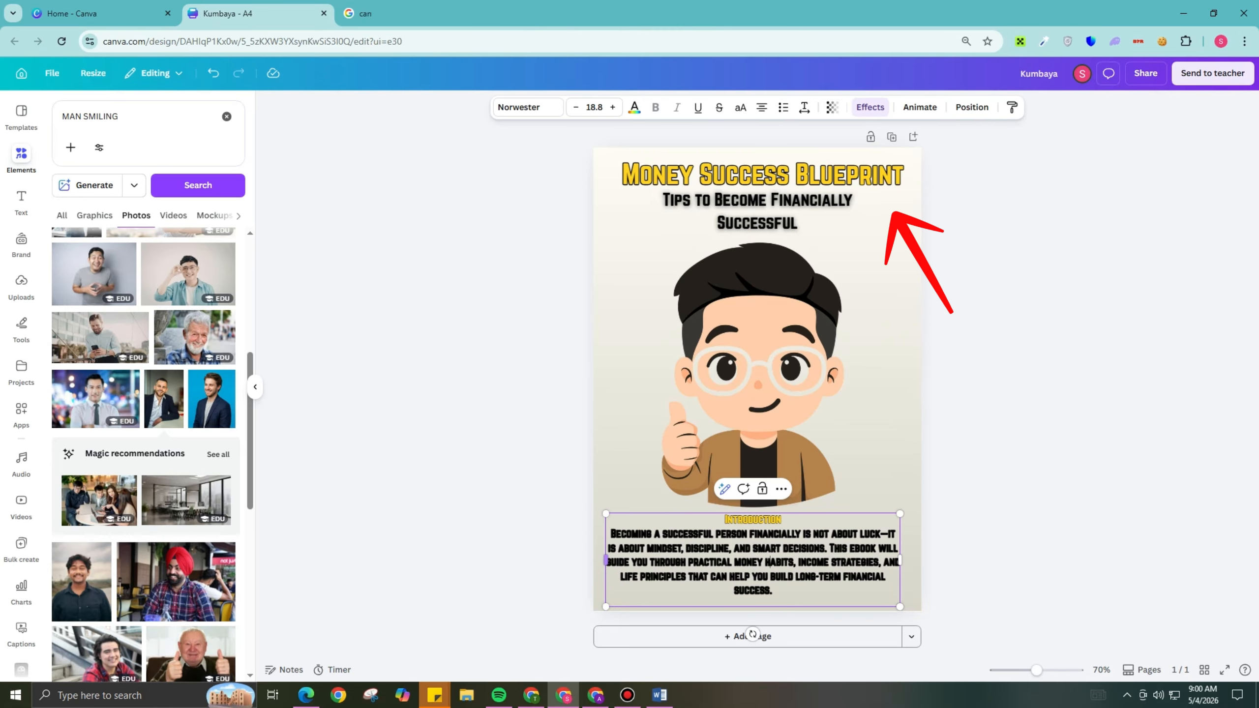
{"action": "triple_click", "coordinate": [769, 562]}
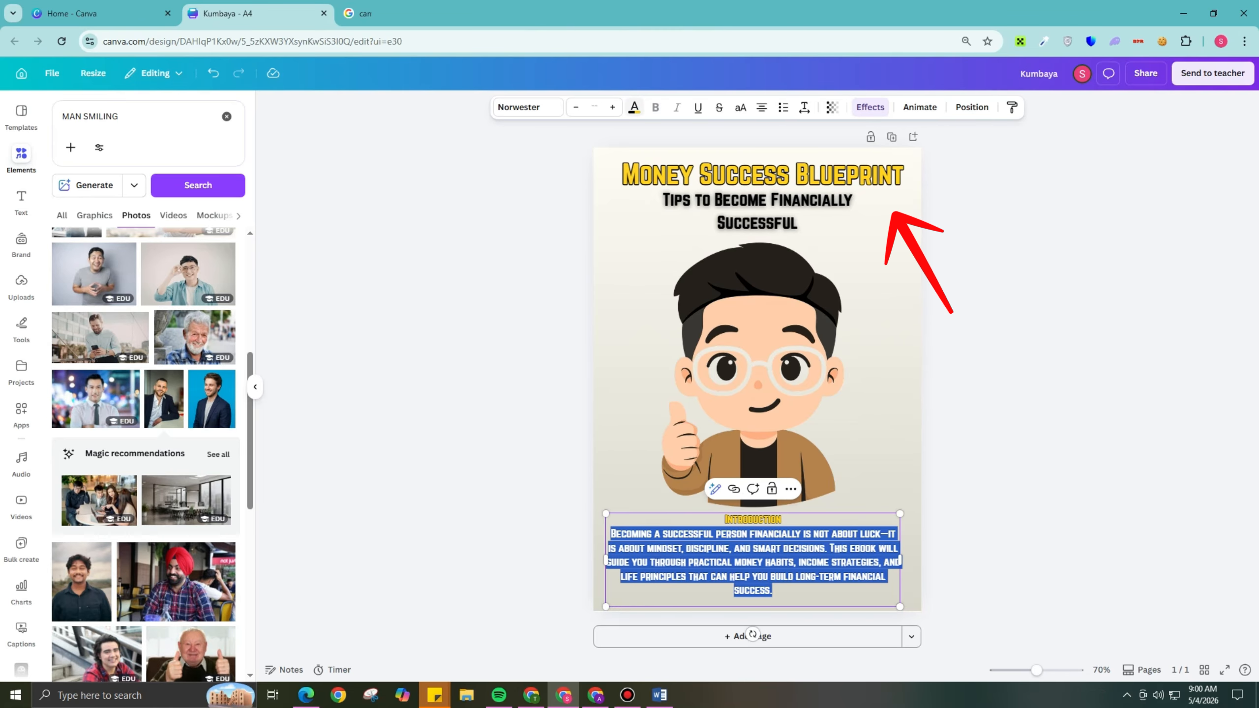
{"action": "left_click", "coordinate": [634, 107]}
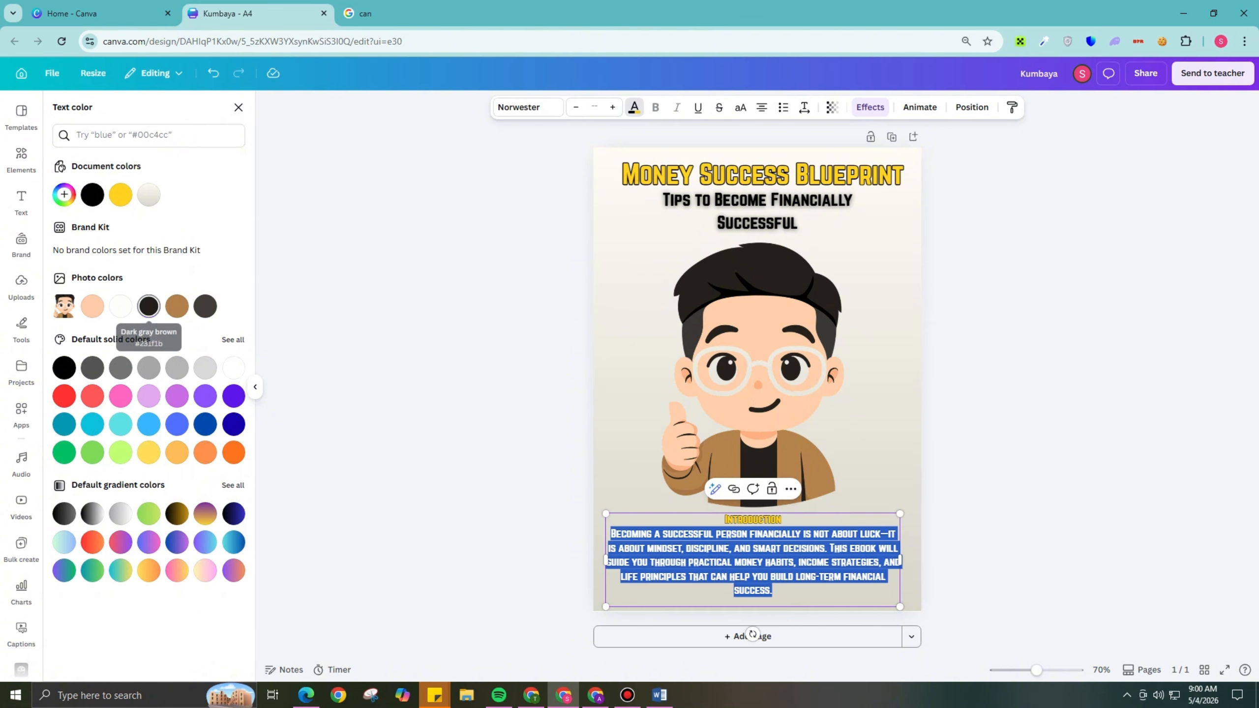
{"action": "left_click", "coordinate": [148, 306]}
{"action": "left_click", "coordinate": [205, 368]}
{"action": "left_click", "coordinate": [149, 194]}
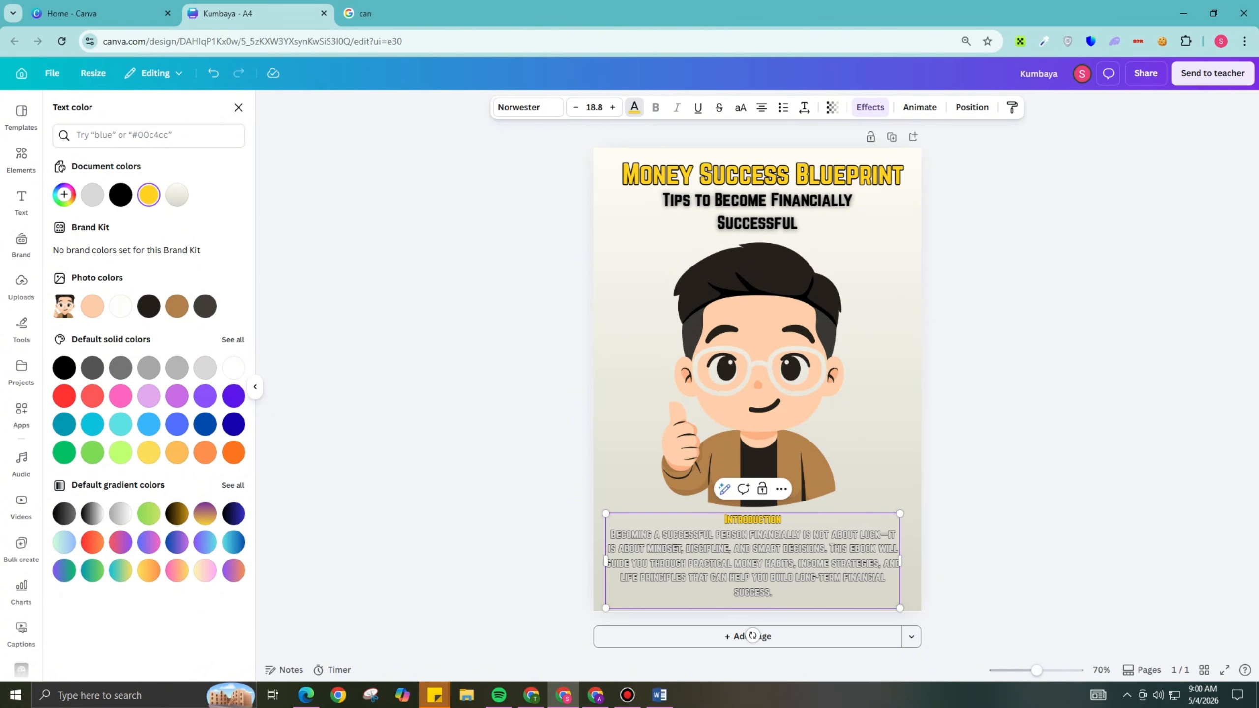
Step: Replace the introduction text block's Outline effect with Glow at intensity 100
{"action": "left_click_drag", "start_coordinate": [611, 535], "coordinate": [772, 593]}
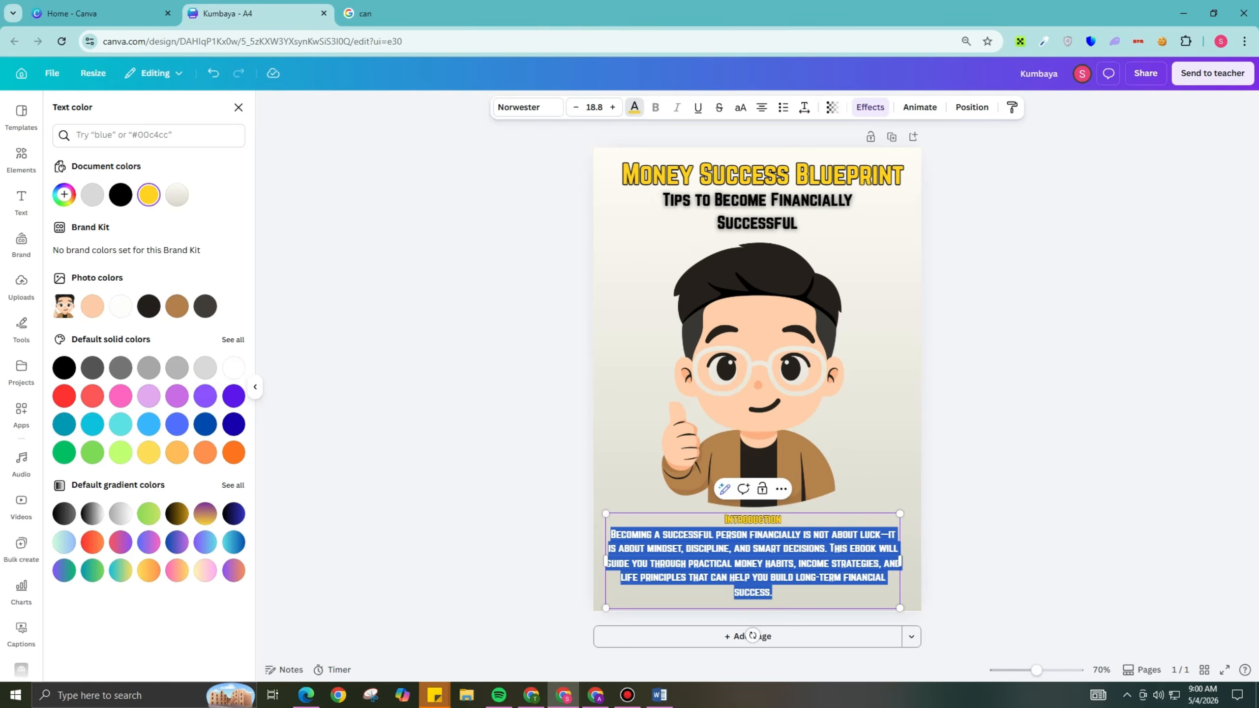
{"action": "left_click", "coordinate": [870, 107]}
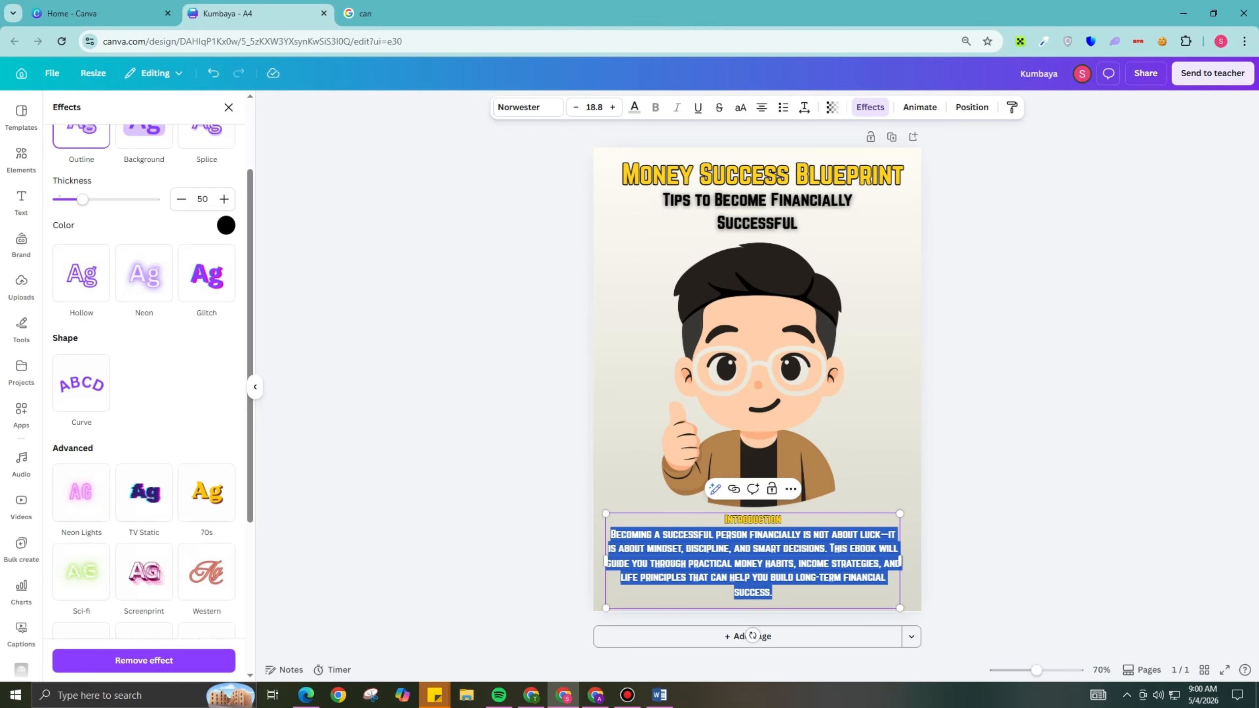
{"action": "scroll", "coordinate": [144, 278], "scroll_direction": "up", "scroll_amount": 3}
{"action": "left_click", "coordinate": [144, 153]}
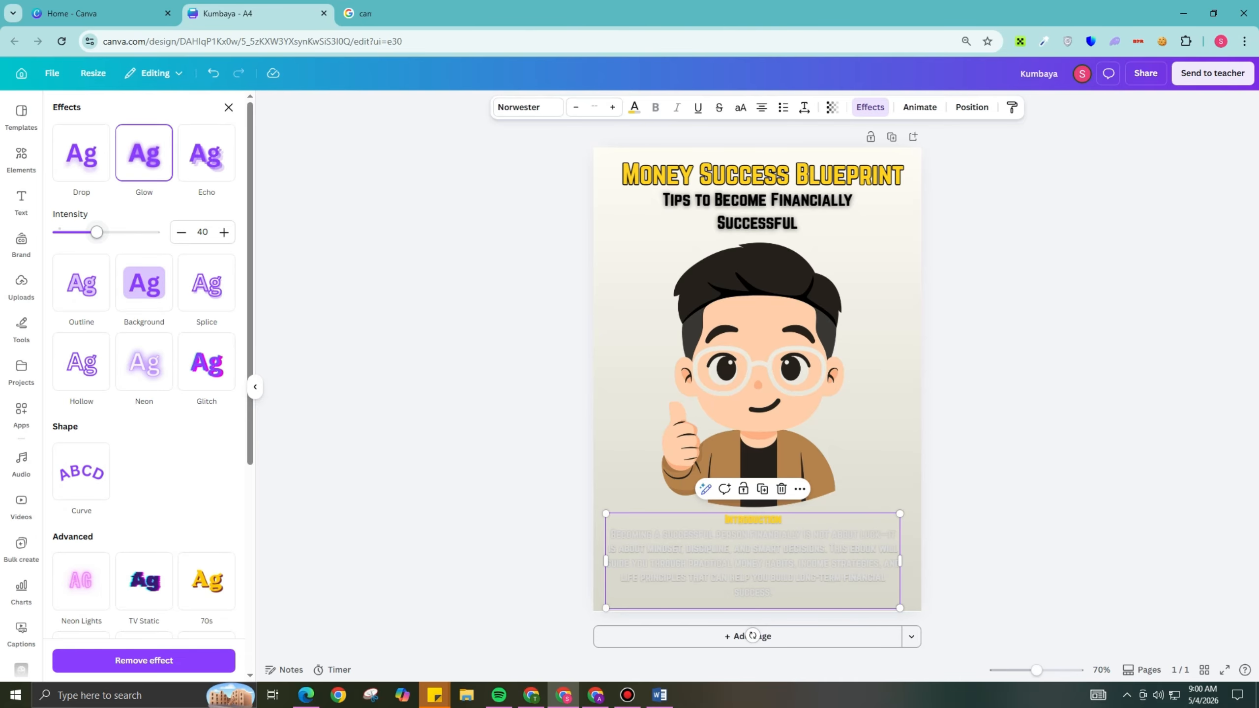
{"action": "left_click_drag", "start_coordinate": [97, 232], "coordinate": [154, 231]}
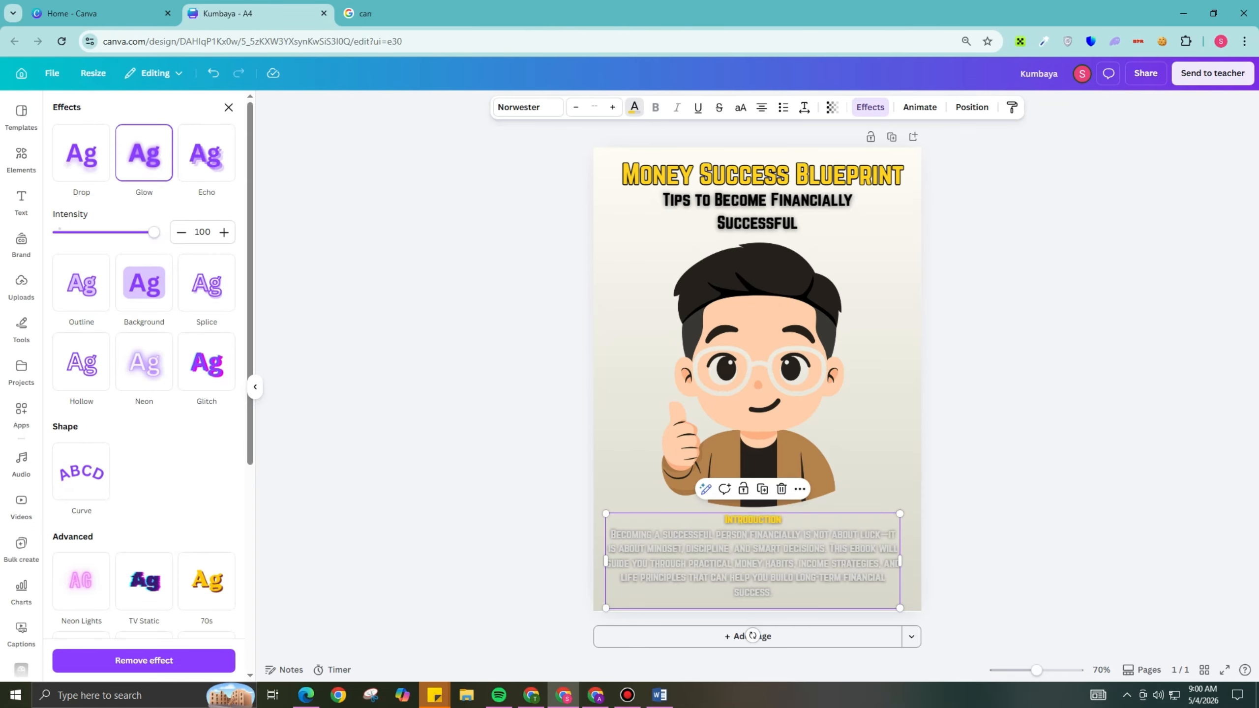
Step: Recolor the whole introduction text block black and center it horizontally on the page
{"action": "left_click", "coordinate": [634, 107]}
{"action": "left_click", "coordinate": [92, 194]}
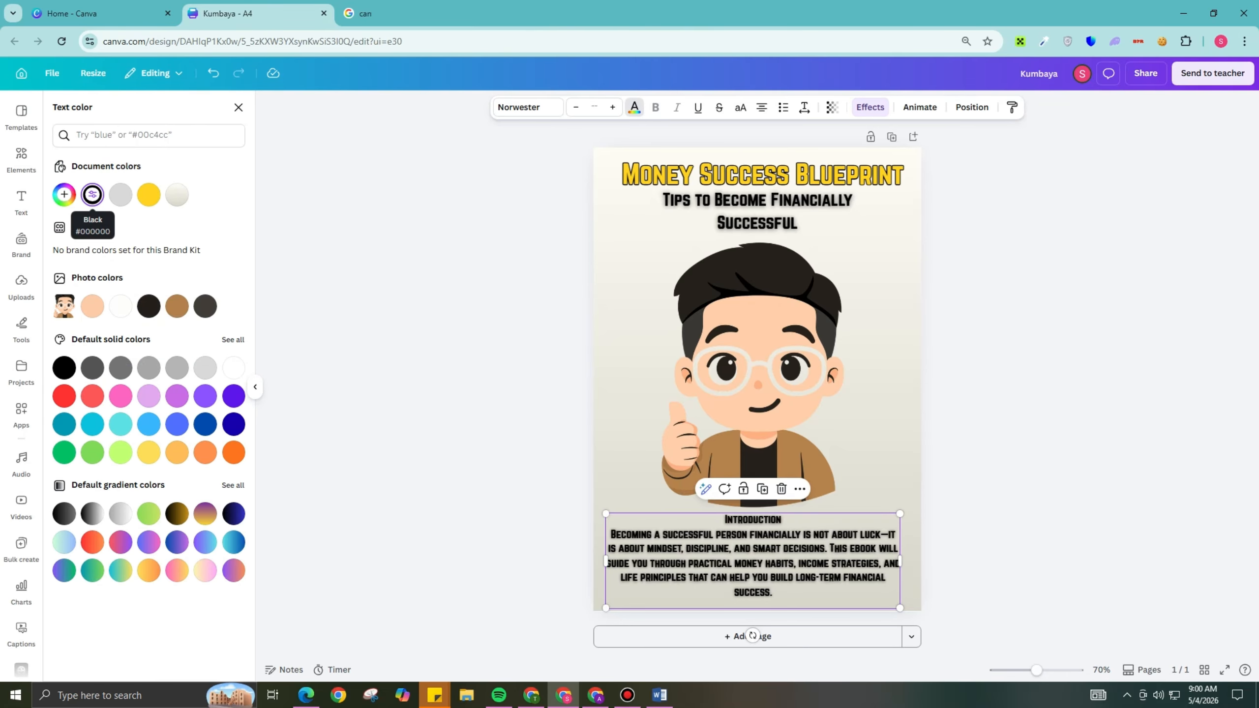
{"action": "left_click_drag", "start_coordinate": [753, 555], "coordinate": [757, 554]}
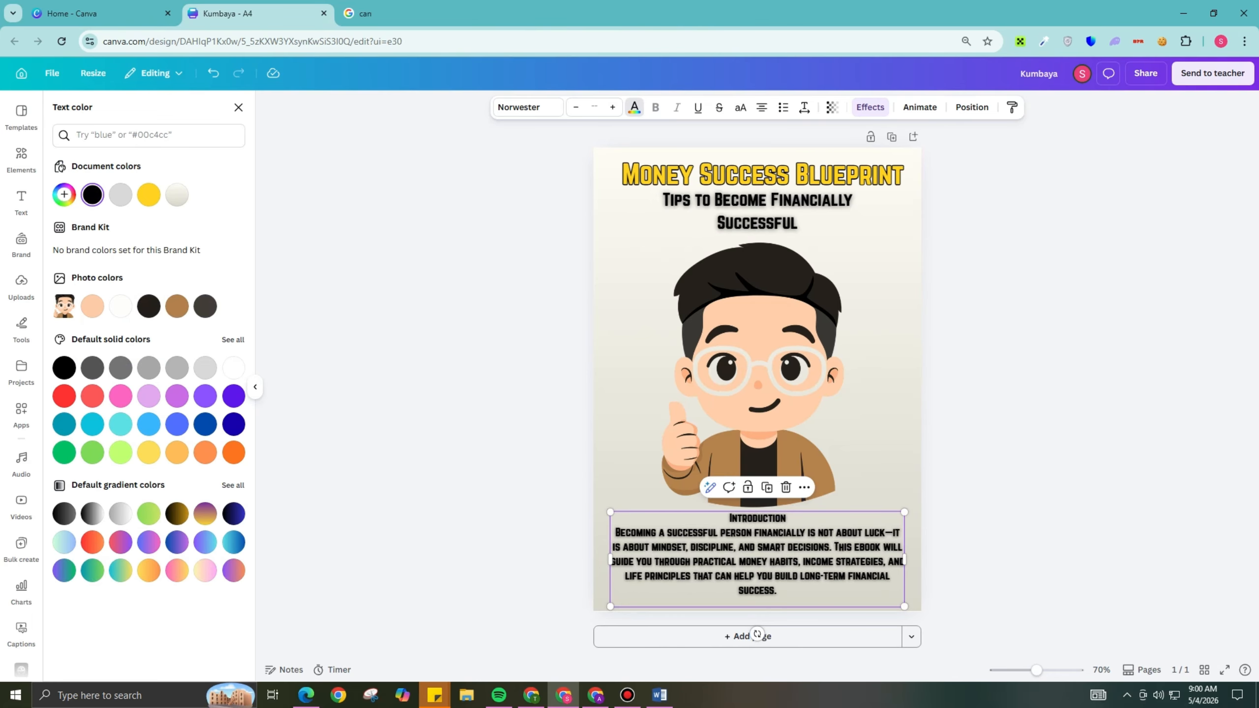
Step: Style "INTRODUCTION" as a larger yellow heading with a black outline and recolor the paragraph below it dark brown
{"action": "double_click", "coordinate": [668, 576]}
{"action": "left_click_drag", "start_coordinate": [718, 532], "coordinate": [616, 533]}
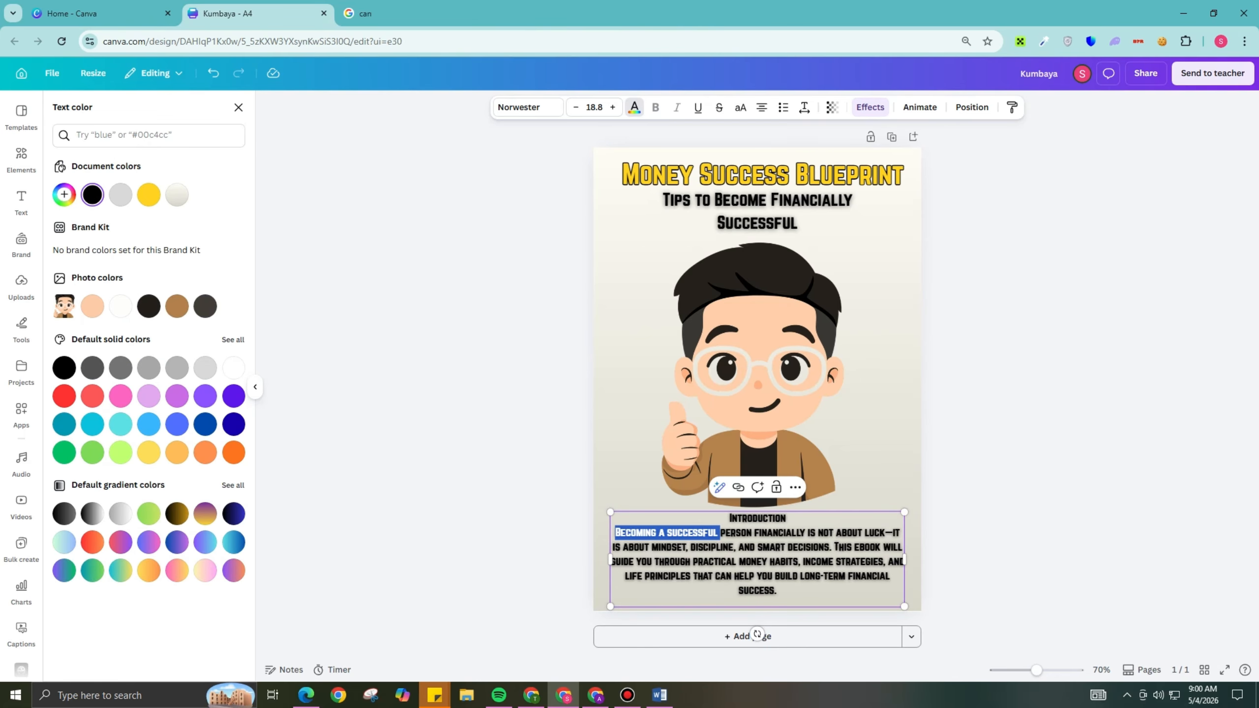
{"action": "left_click", "coordinate": [729, 519]}
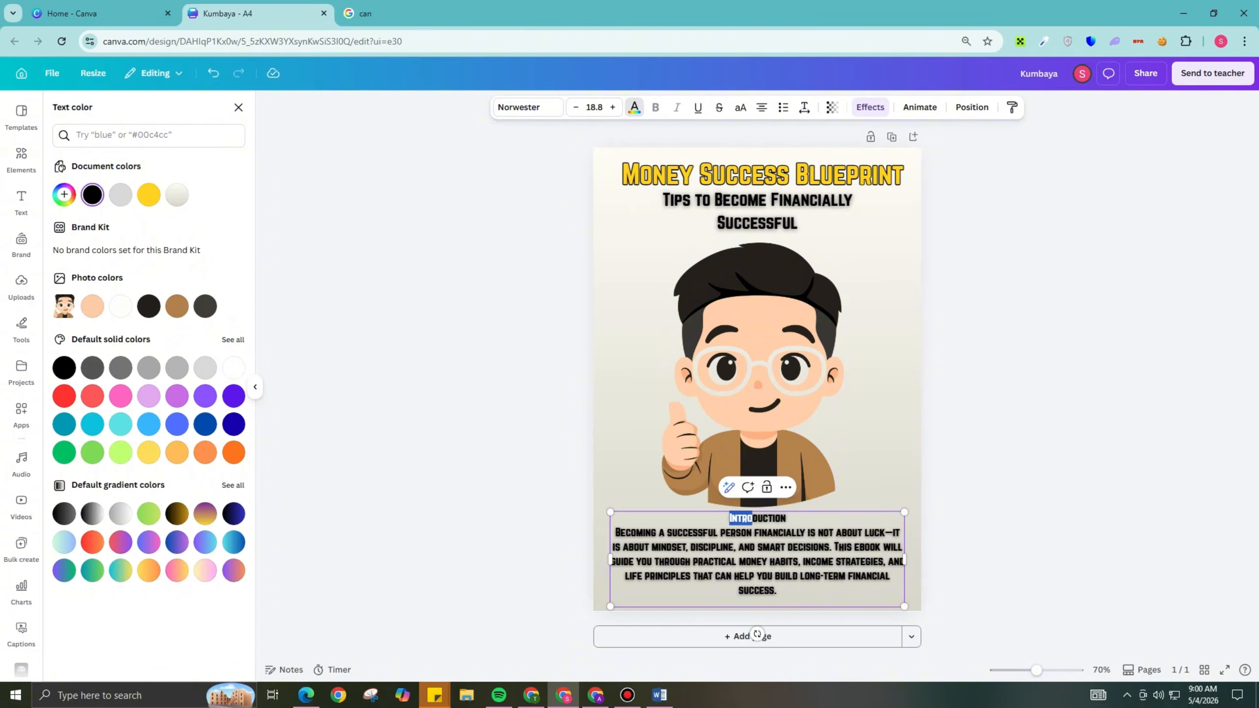
{"action": "left_click_drag", "start_coordinate": [752, 519], "coordinate": [788, 518]}
{"action": "left_click", "coordinate": [21, 160]}
{"action": "left_click", "coordinate": [624, 372]}
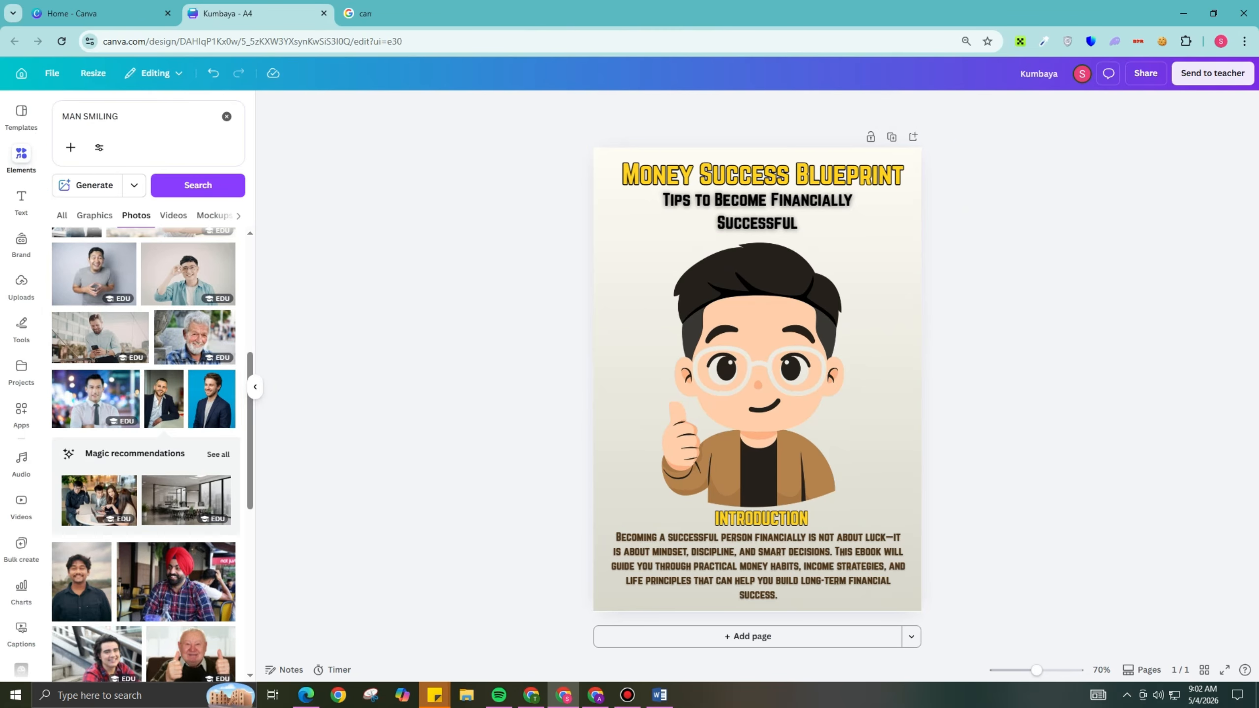
Step: Search the graphics for "TIPS" and place the light bulb with blue speech bubble, reduced in size, beside the man's hair on the right
{"action": "double_click", "coordinate": [101, 116]}
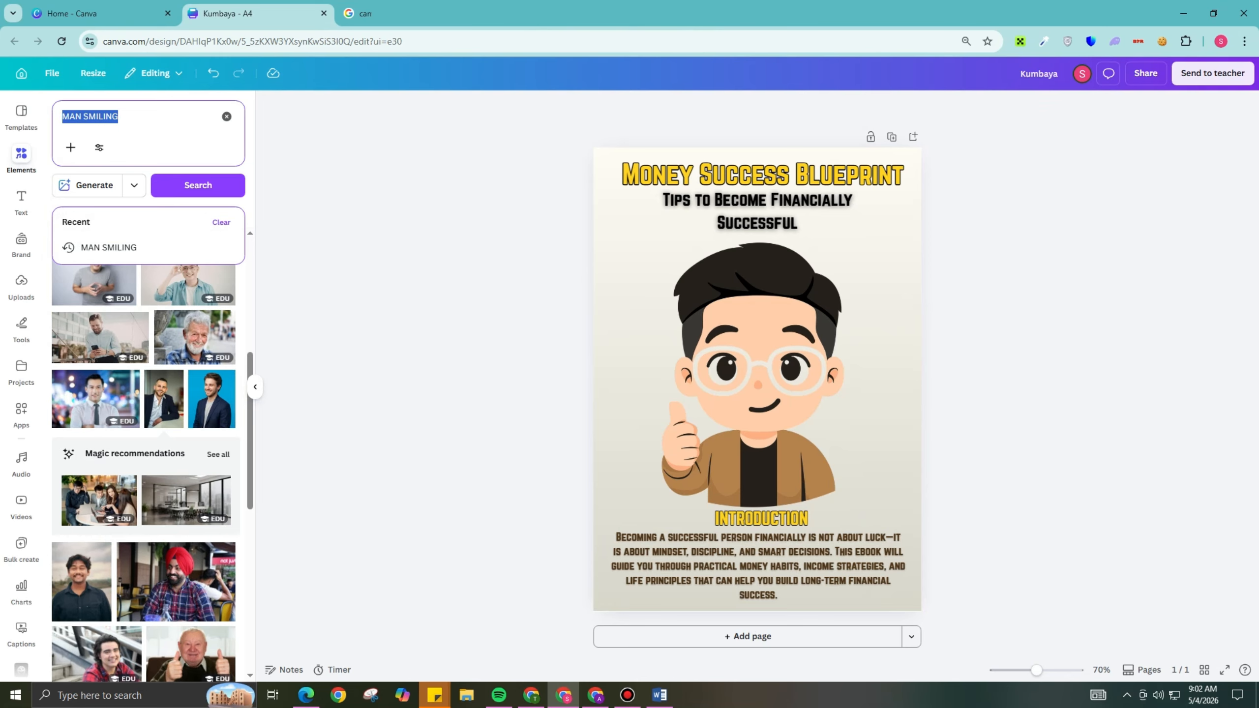
{"action": "type", "text": "TIPS"}
{"action": "key", "text": "Return"}
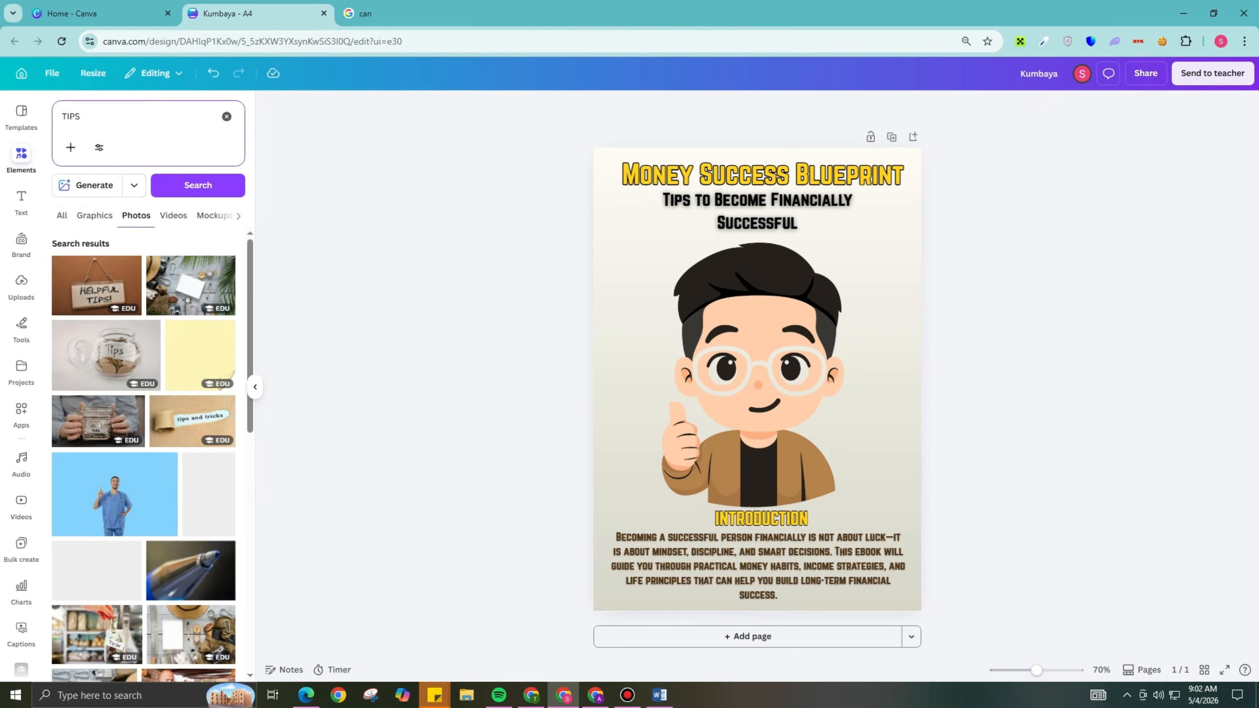
{"action": "left_click", "coordinate": [94, 215]}
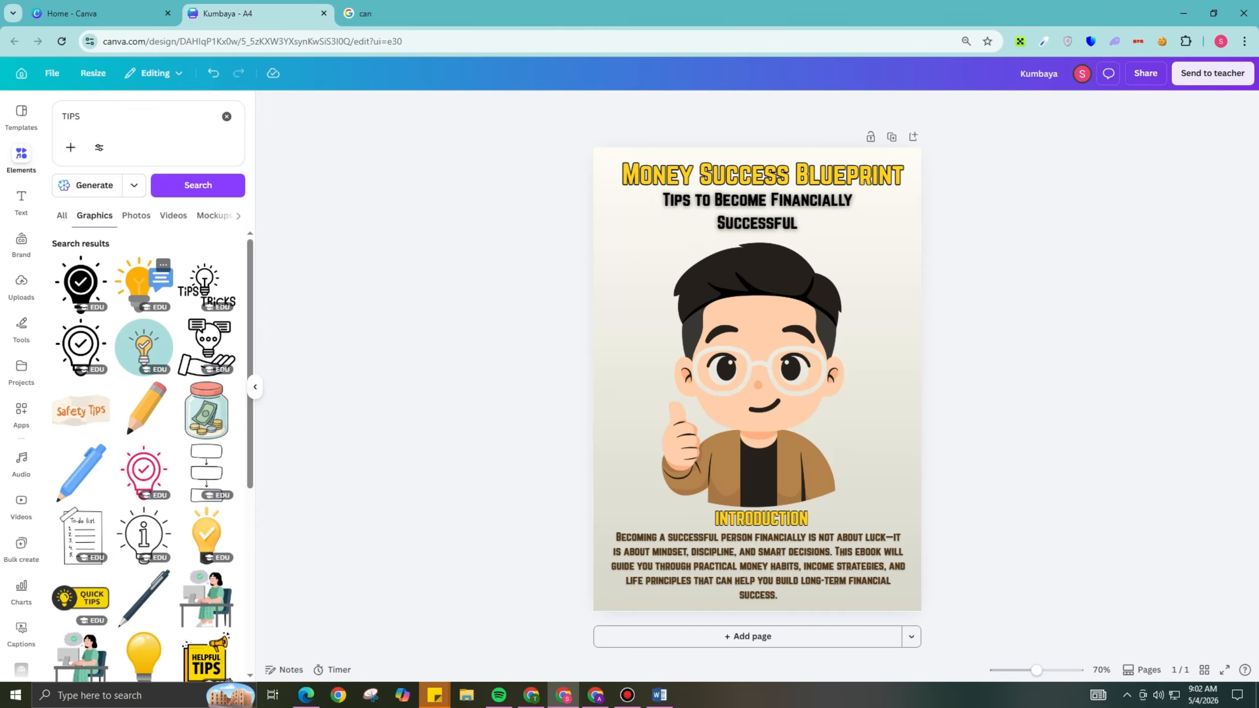
{"action": "left_click", "coordinate": [144, 282]}
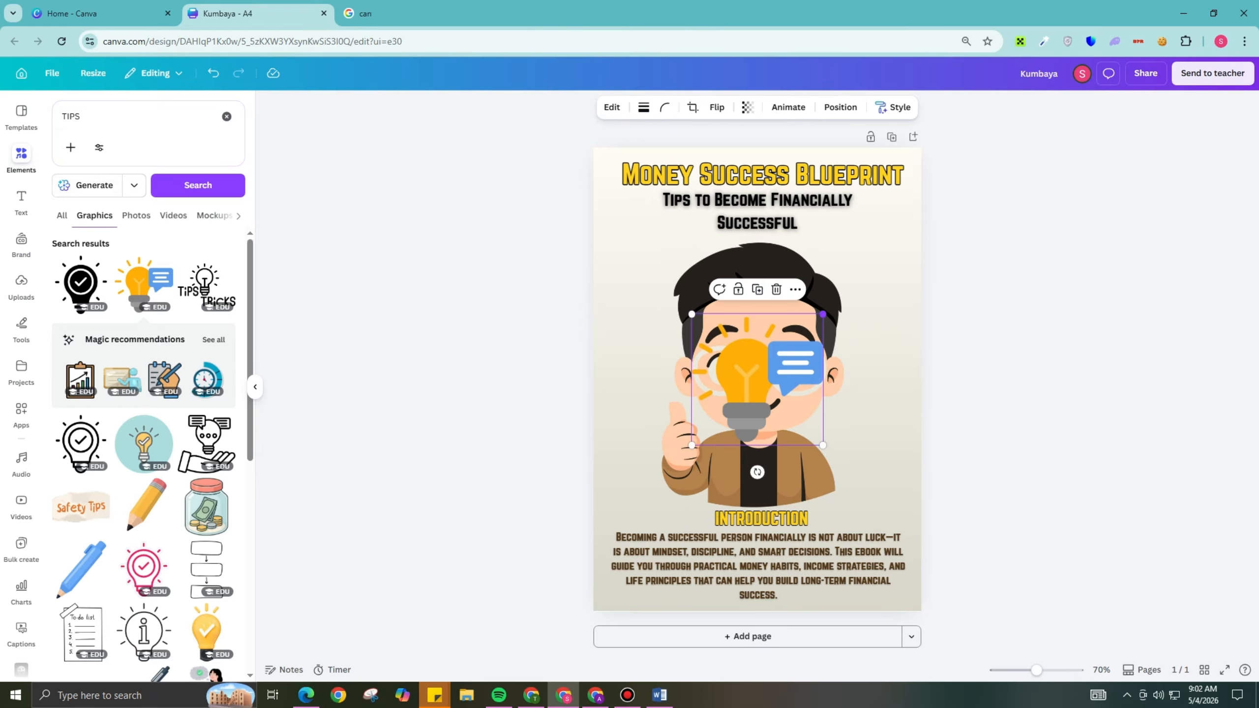
{"action": "left_click_drag", "start_coordinate": [823, 313], "coordinate": [866, 275]}
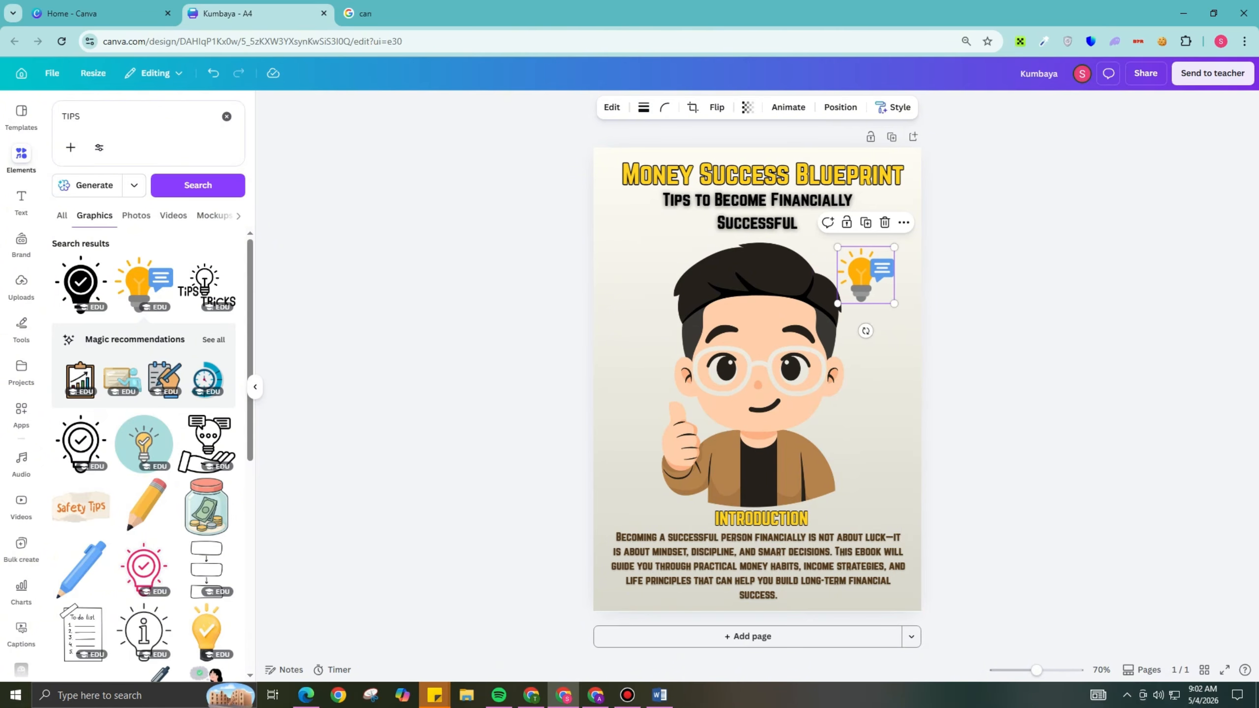
Step: Add the money jar graphic and place it, reduced in size, below the man's raised thumb near the page's left edge
{"action": "scroll", "coordinate": [144, 447], "scroll_direction": "down", "scroll_amount": 4}
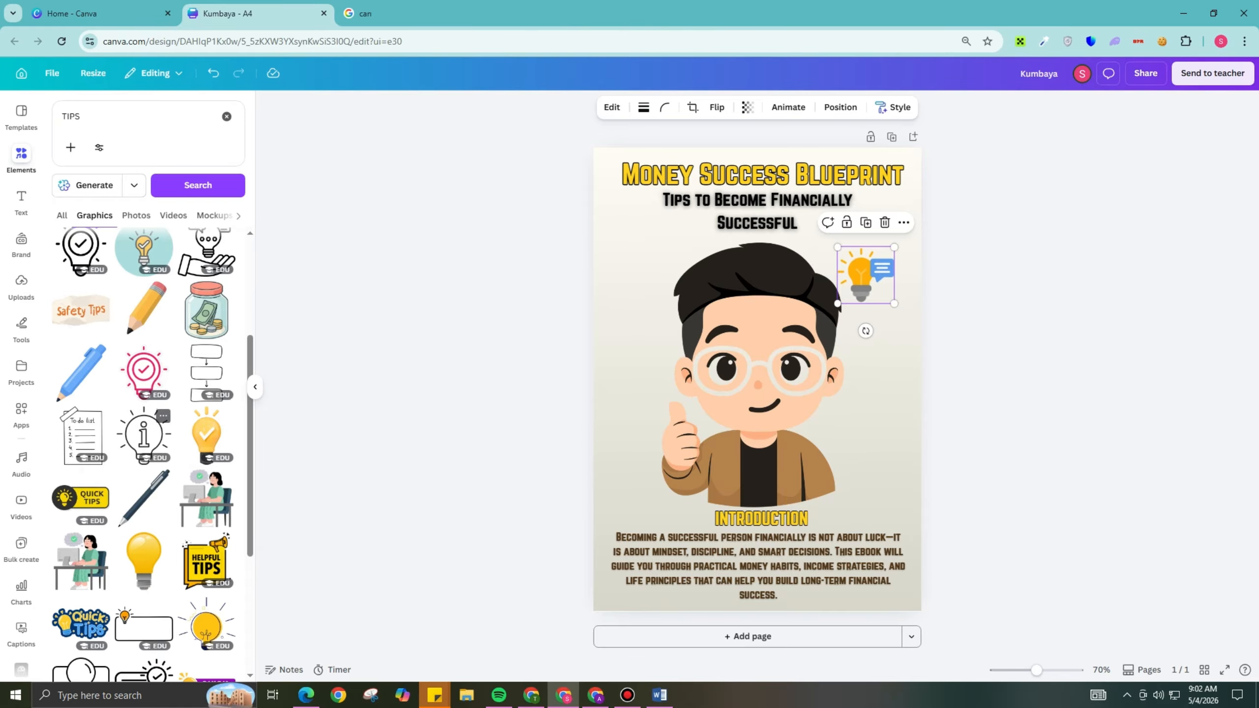
{"action": "left_click", "coordinate": [206, 309]}
{"action": "left_click_drag", "start_coordinate": [889, 203], "coordinate": [694, 465]}
{"action": "left_click_drag", "start_coordinate": [659, 511], "coordinate": [645, 379]}
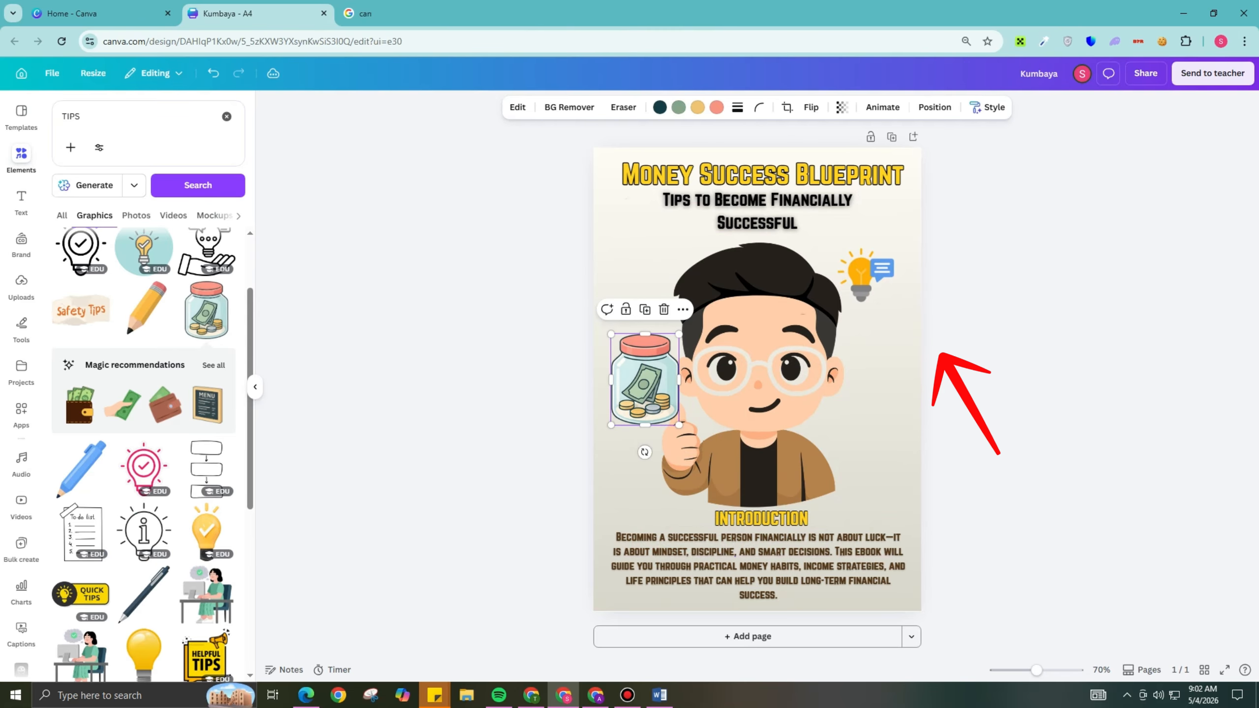
{"action": "left_click_drag", "start_coordinate": [678, 334], "coordinate": [627, 487]}
Step: Browse further through the TIPS graphics and add the black-and-white speech bubble reading "TIPS" to the cover
{"action": "scroll", "coordinate": [144, 447], "scroll_direction": "down", "scroll_amount": 5}
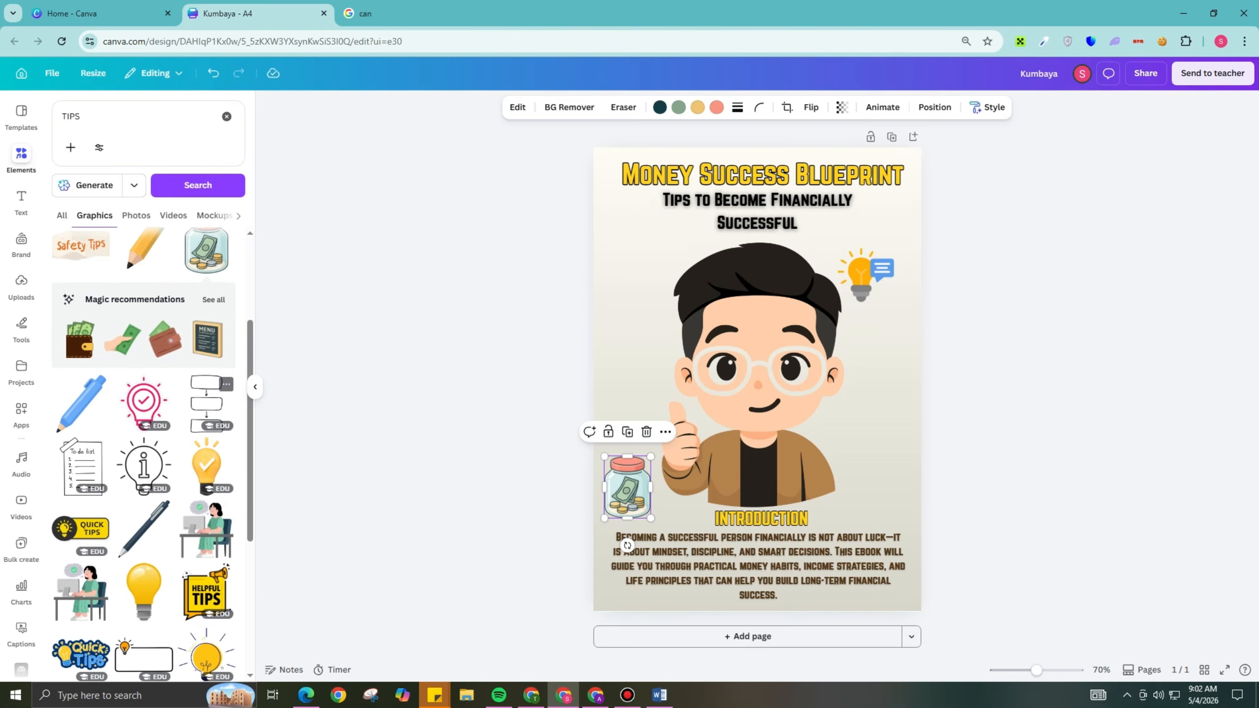
{"action": "scroll", "coordinate": [144, 446], "scroll_direction": "down", "scroll_amount": 5}
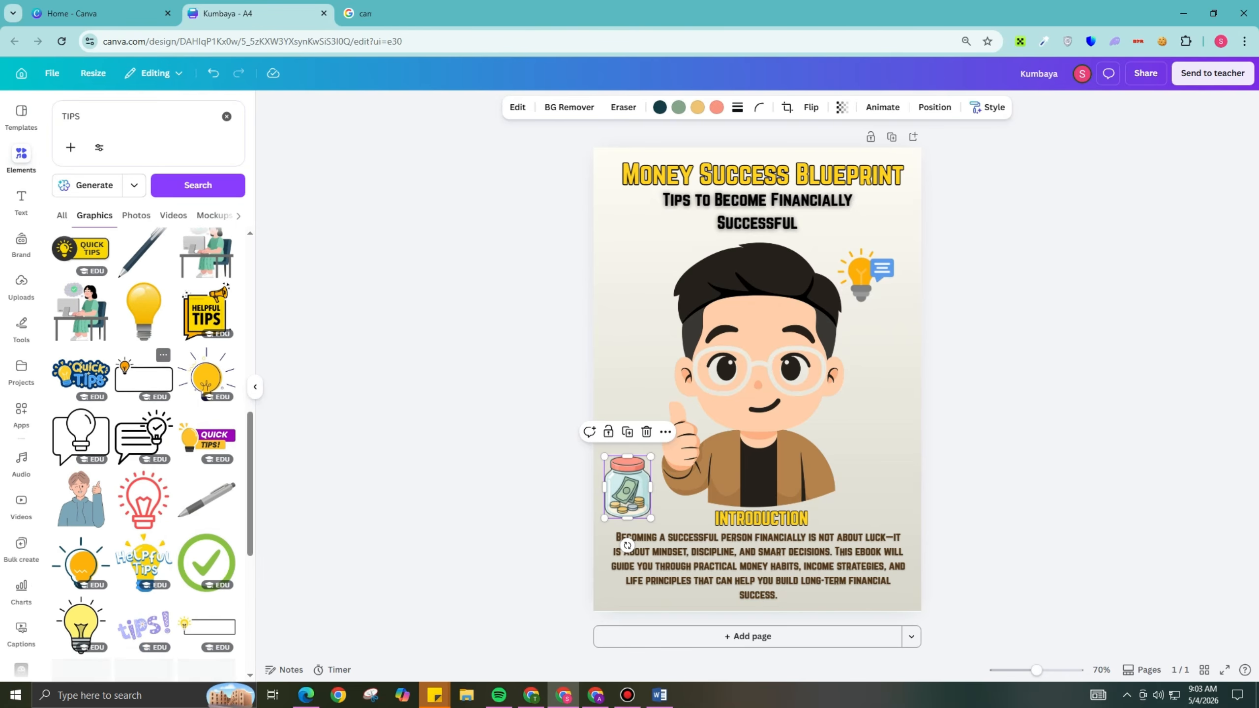
{"action": "scroll", "coordinate": [149, 491], "scroll_direction": "down", "scroll_amount": 3}
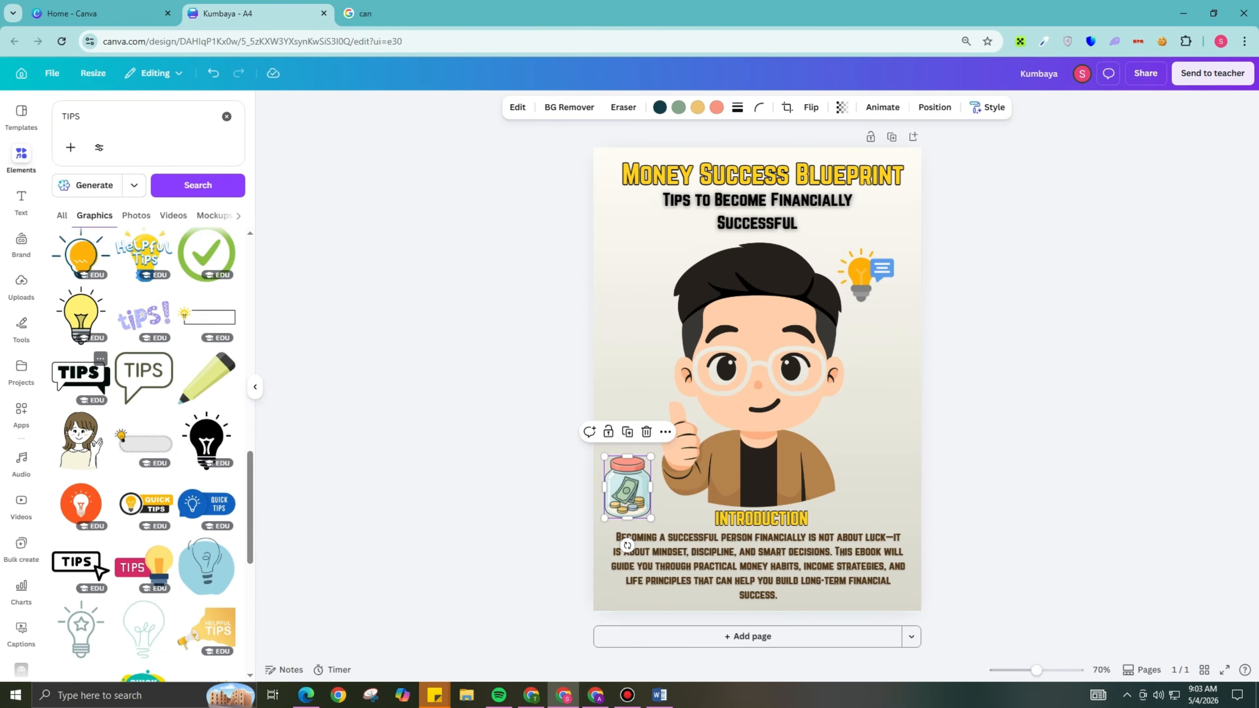
{"action": "left_click", "coordinate": [79, 374]}
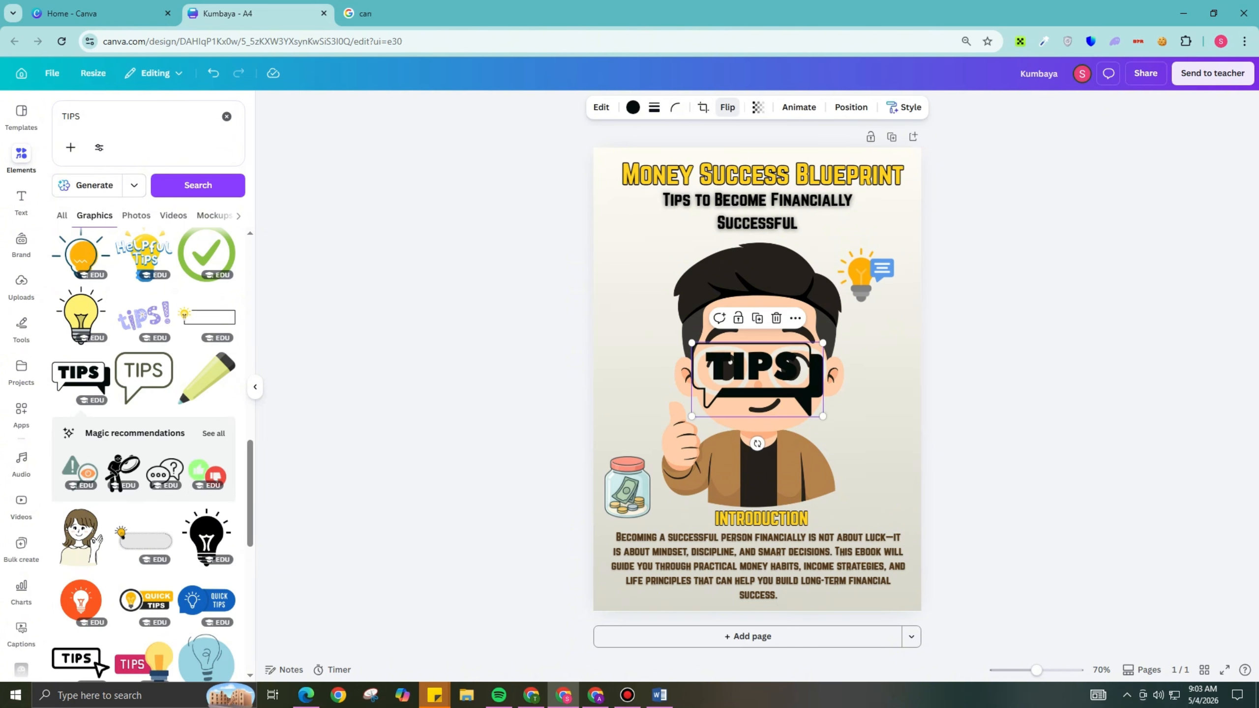
{"action": "left_click", "coordinate": [727, 107]}
{"action": "left_click", "coordinate": [737, 137]}
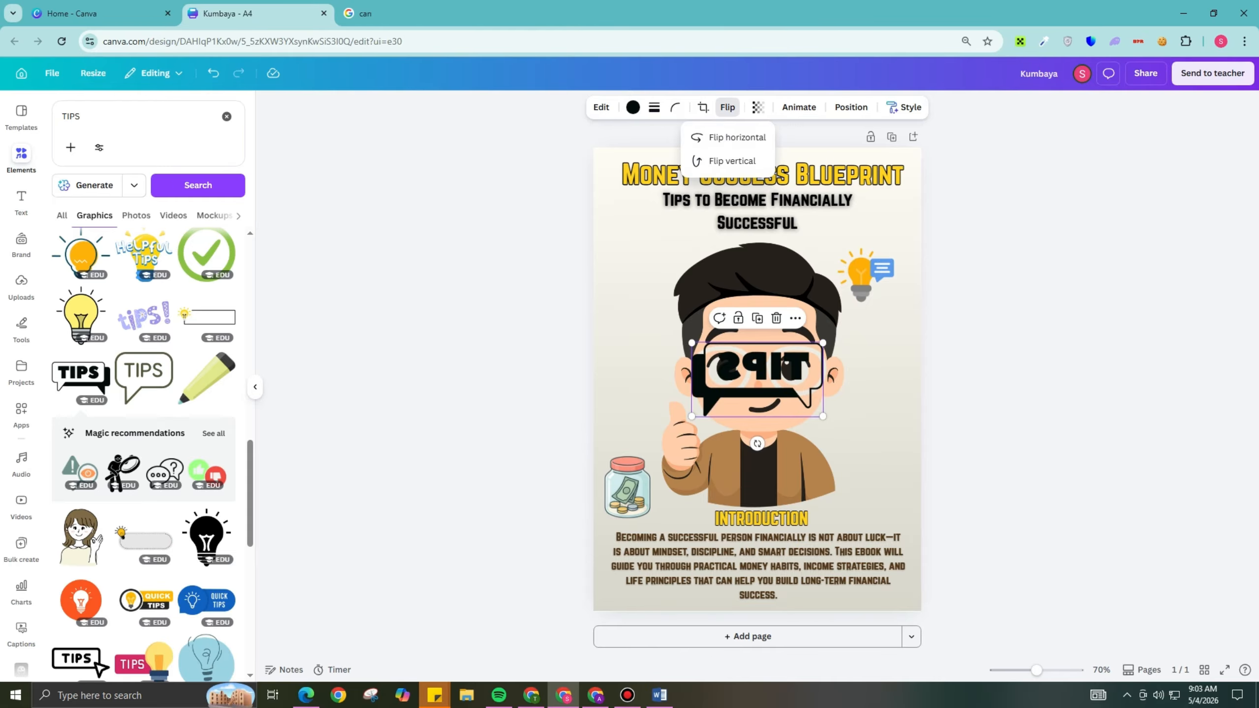
{"action": "left_click", "coordinate": [734, 137]}
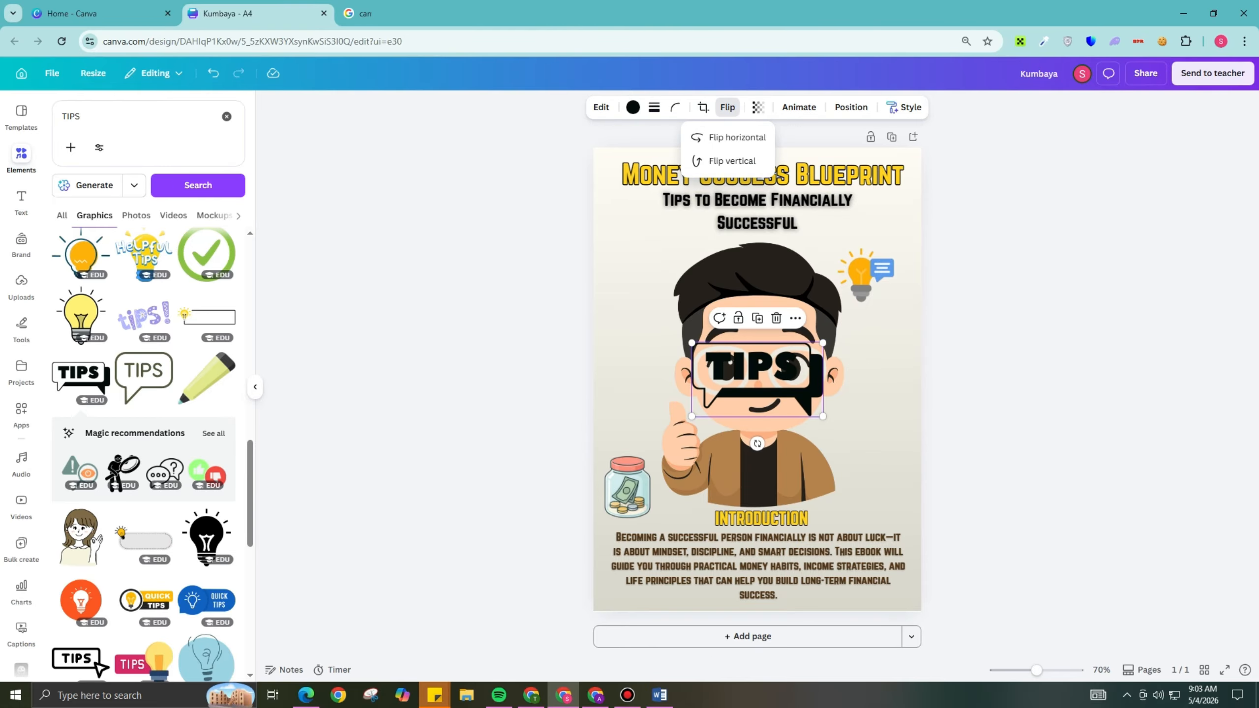
Step: Reduce the "TIPS" speech bubble and place it below the subtitle, to the upper left of the man's hair
{"action": "left_click_drag", "start_coordinate": [822, 343], "coordinate": [653, 247]}
{"action": "key", "text": "Escape"}
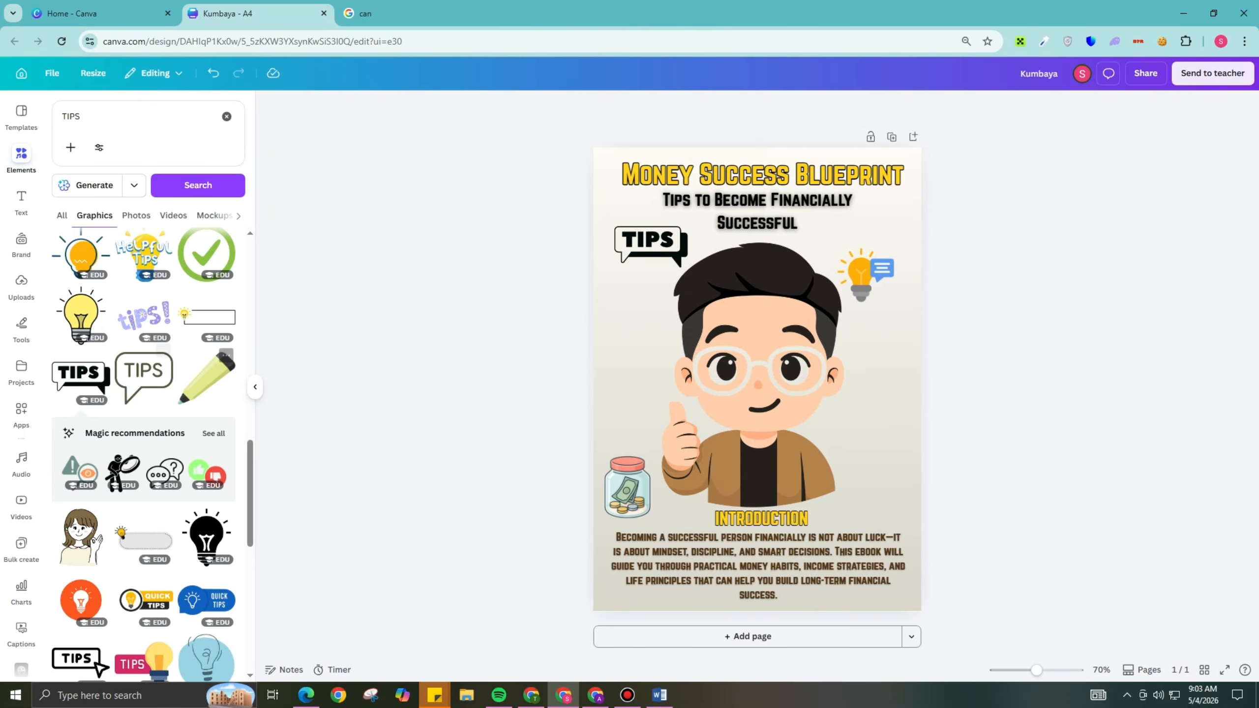
Step: Add the graphic of a person with a pencil and checklist, reduced in size, directly below the "TIPS" speech bubble
{"action": "scroll", "coordinate": [144, 461], "scroll_direction": "down", "scroll_amount": 10}
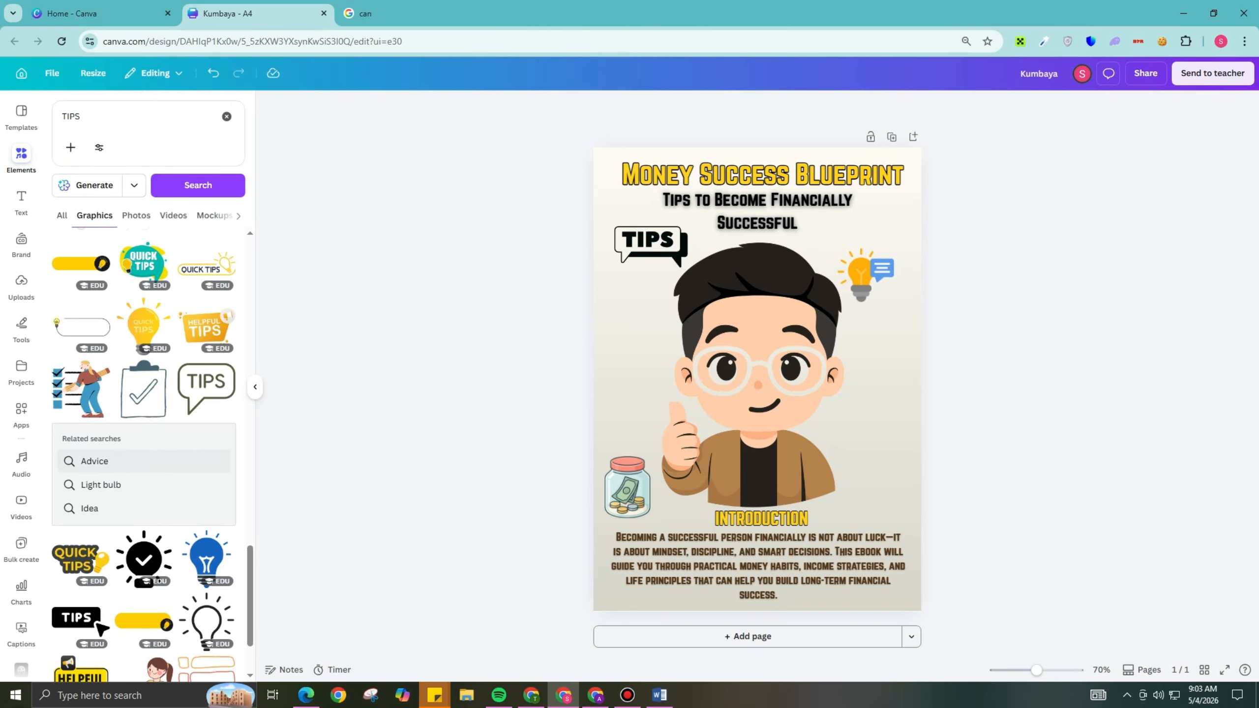
{"action": "left_click", "coordinate": [97, 358]}
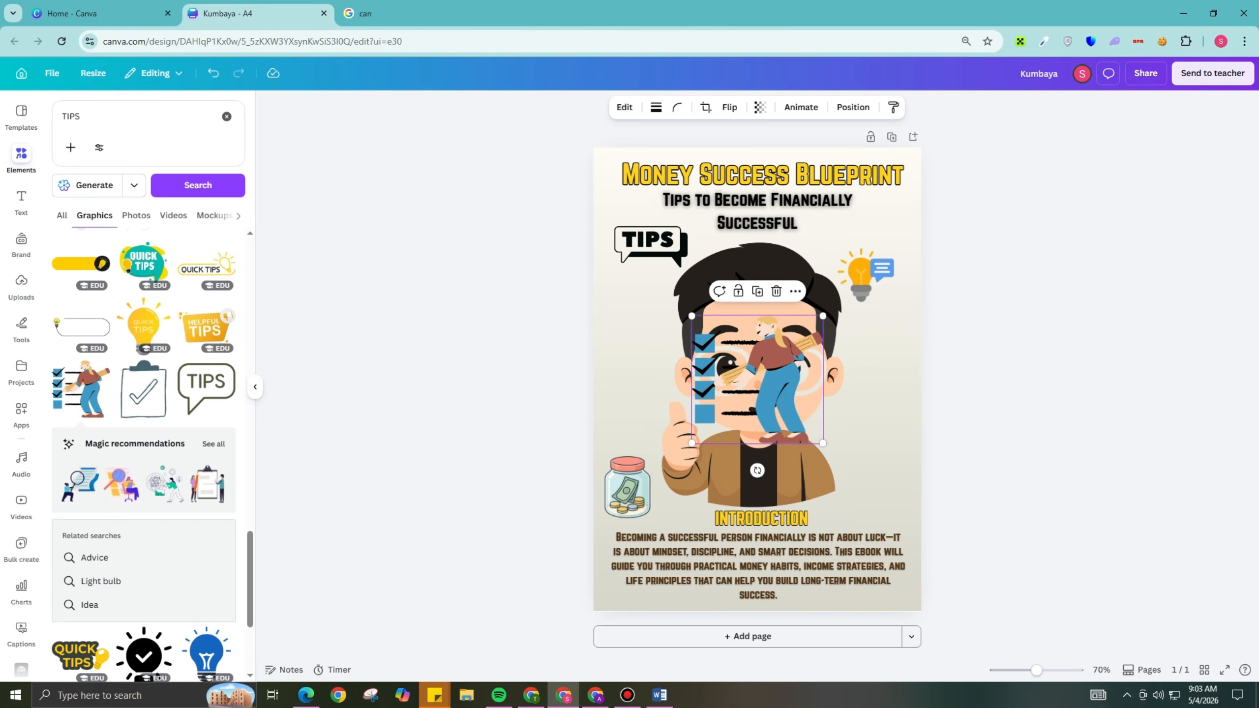
{"action": "left_click_drag", "start_coordinate": [723, 471], "coordinate": [711, 497]}
{"action": "key", "text": "ctrl+z"}
{"action": "left_click", "coordinate": [774, 377]}
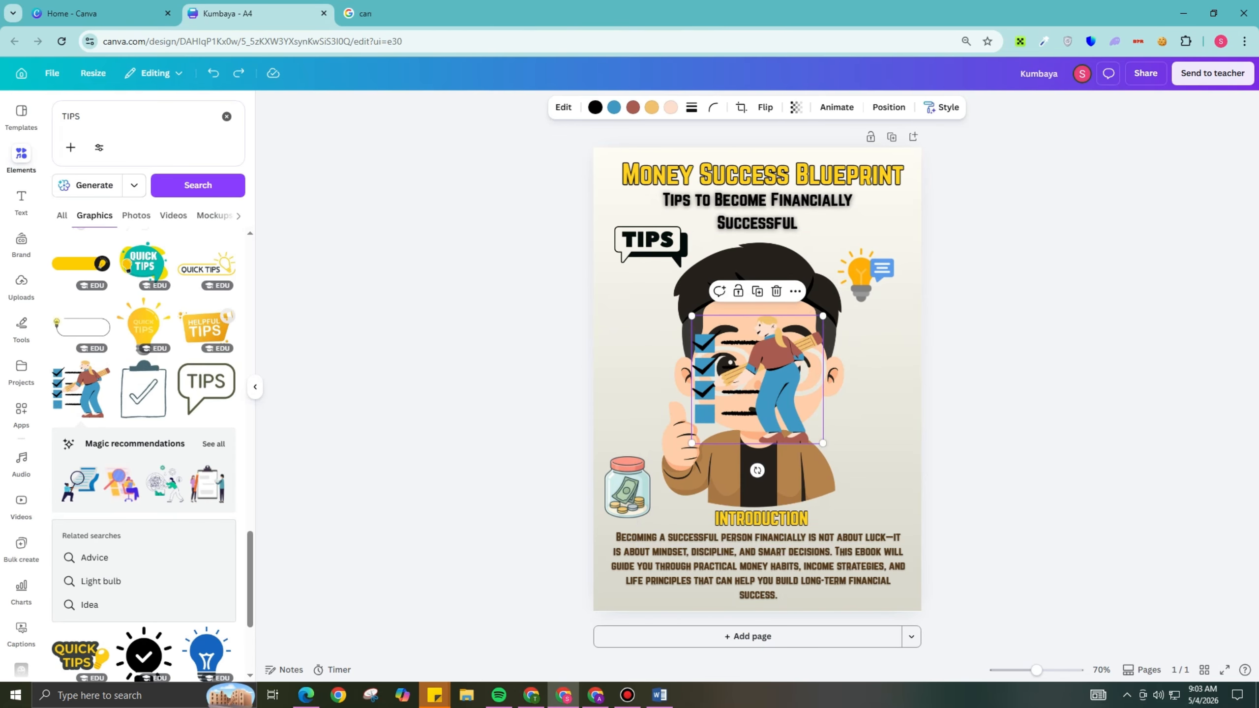
{"action": "left_click_drag", "start_coordinate": [823, 316], "coordinate": [646, 297]}
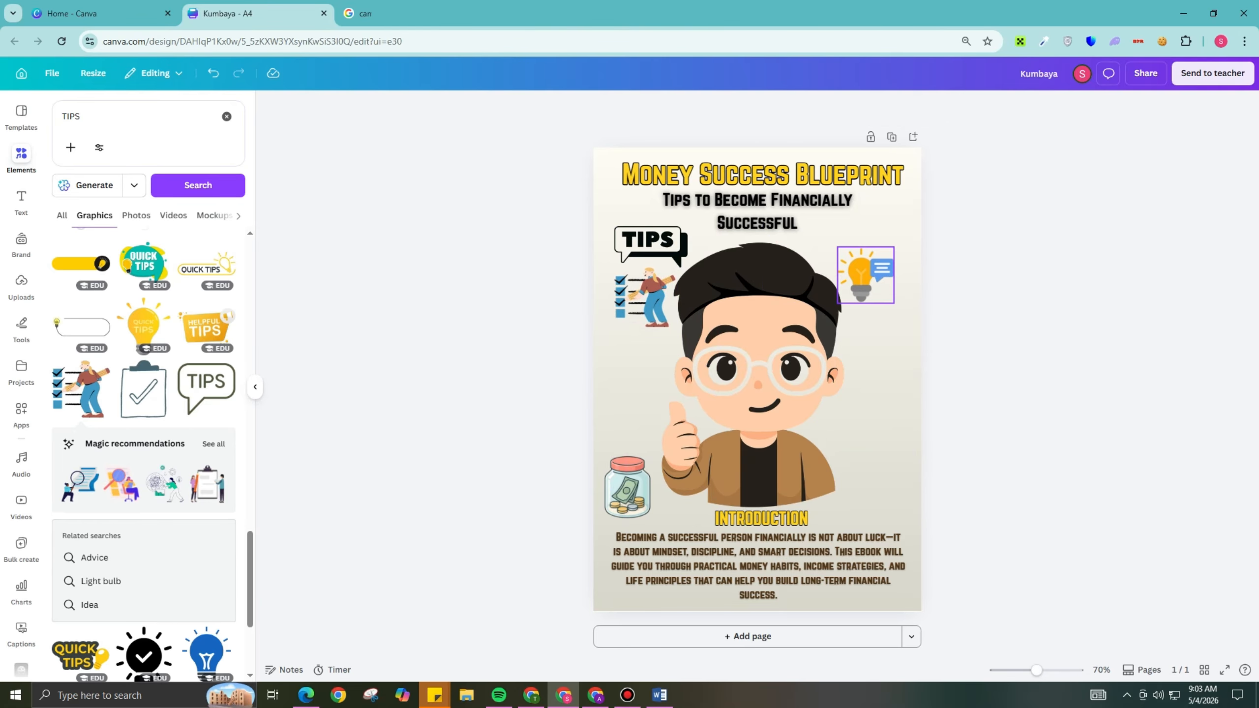
Step: Enlarge the light bulb graphic slightly and move the money jar a little up and inward from the page's left edge
{"action": "left_click", "coordinate": [868, 275]}
{"action": "left_click_drag", "start_coordinate": [894, 247], "coordinate": [904, 236]}
{"action": "left_click", "coordinate": [941, 257]}
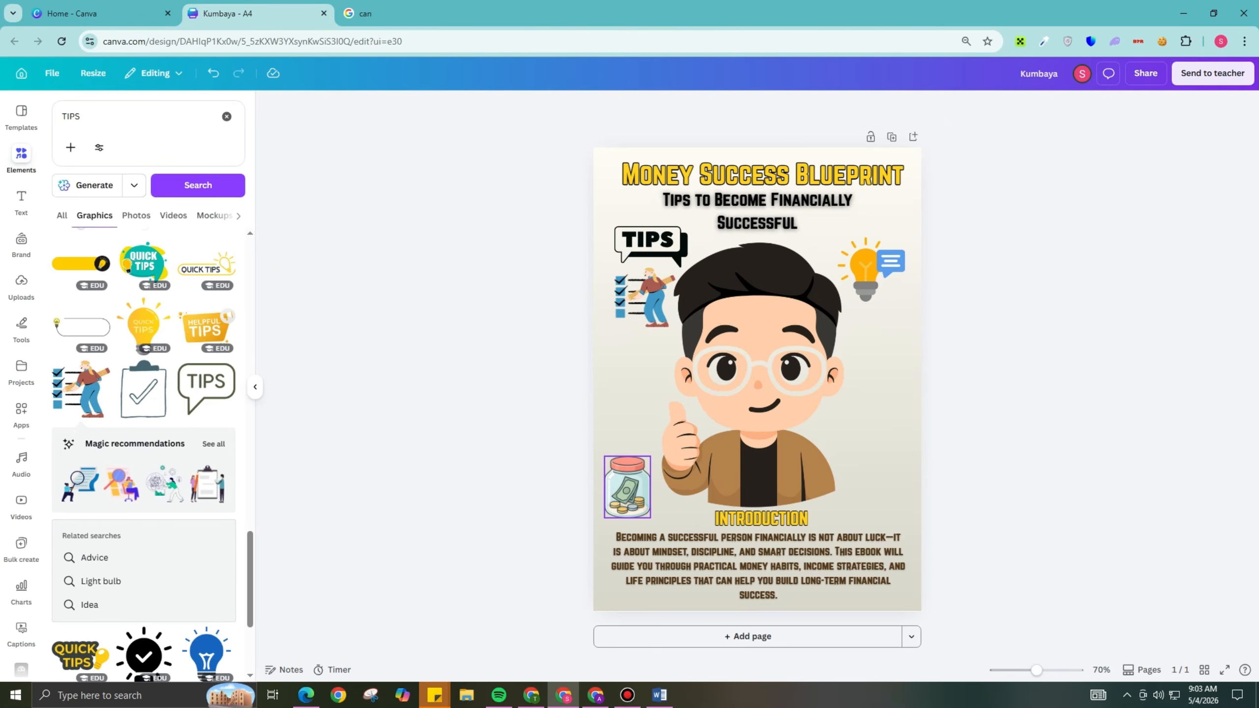
{"action": "left_click_drag", "start_coordinate": [627, 487], "coordinate": [634, 477]}
{"action": "left_click", "coordinate": [611, 128]}
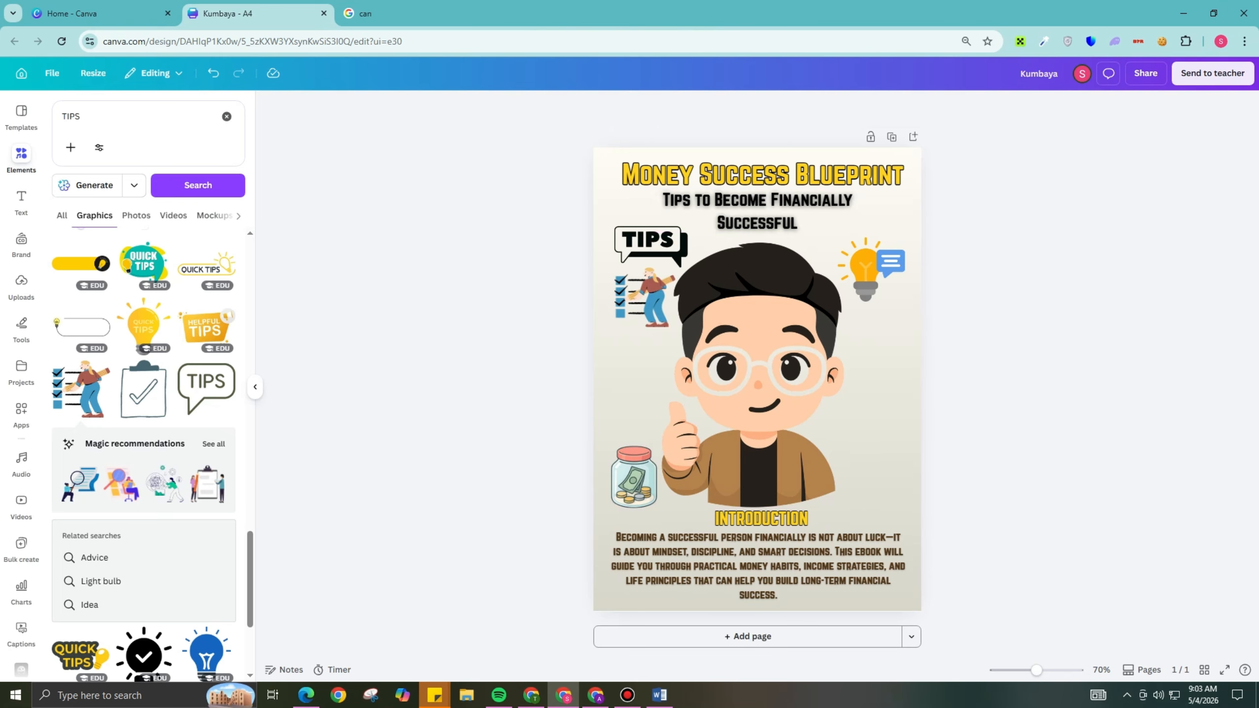
Step: Add a second page with the heading "CHAPTER 1: THE MINDSET OF FINANCIAL SUCCESS" near its upper edge
{"action": "left_click", "coordinate": [748, 636]}
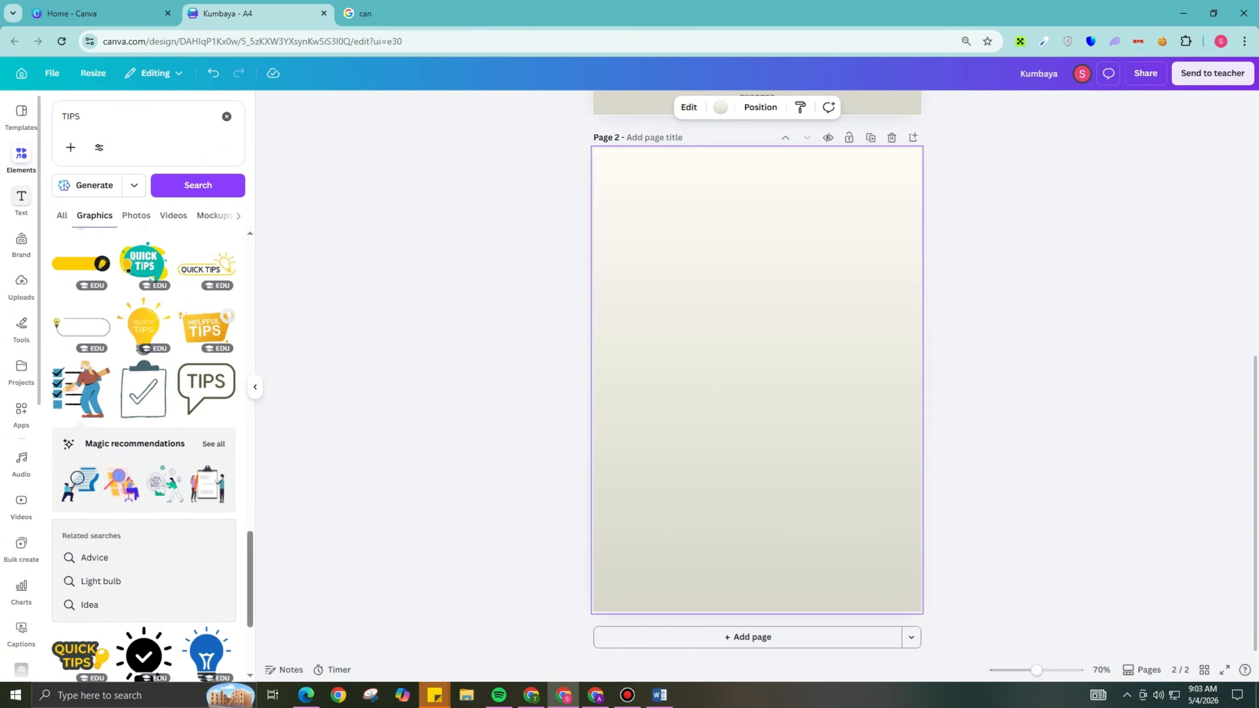
{"action": "left_click", "coordinate": [21, 201]}
{"action": "left_click", "coordinate": [143, 219]}
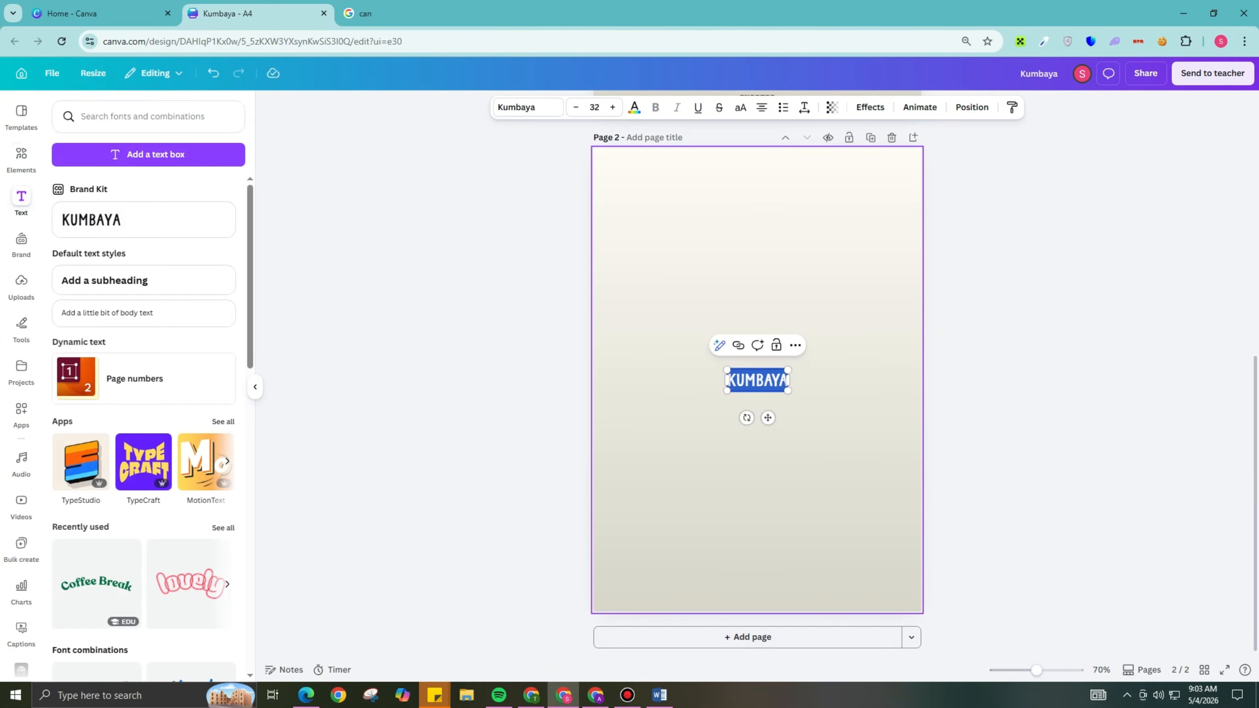
{"action": "type", "text": "0"}
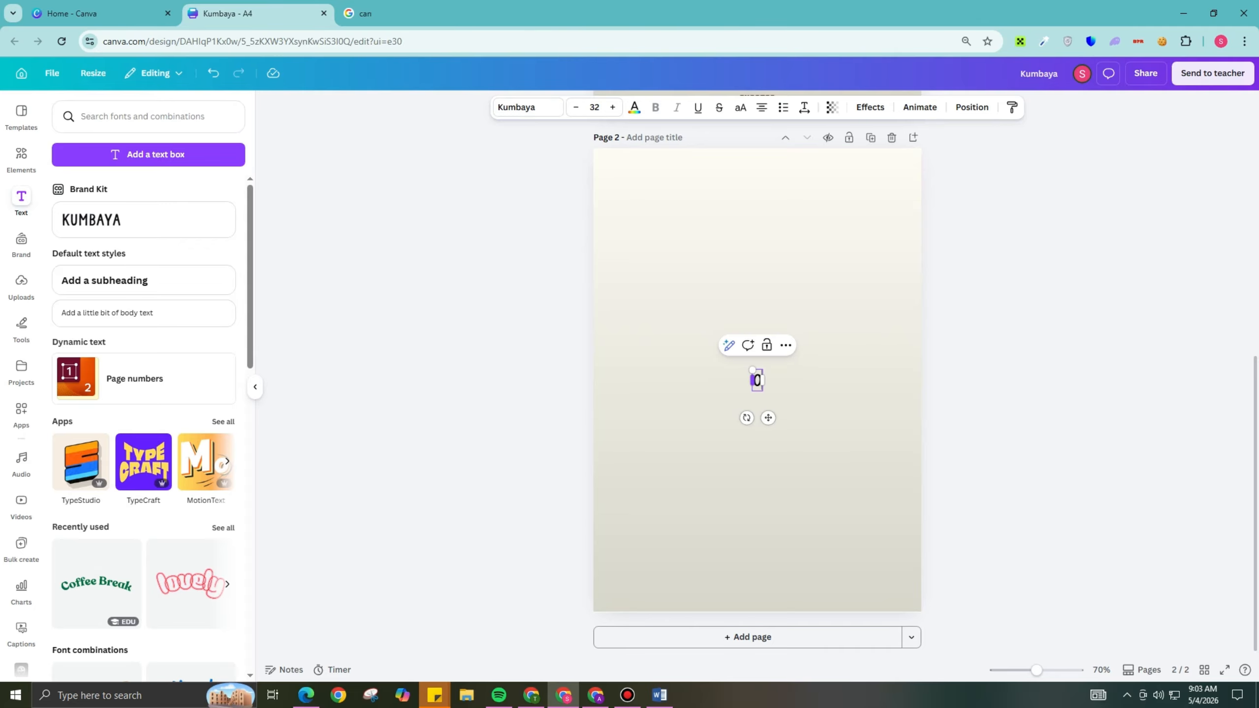
{"action": "type", "text": "CHAPTER 1: THE MINDSET OF FINANCIAL SUCCESS"}
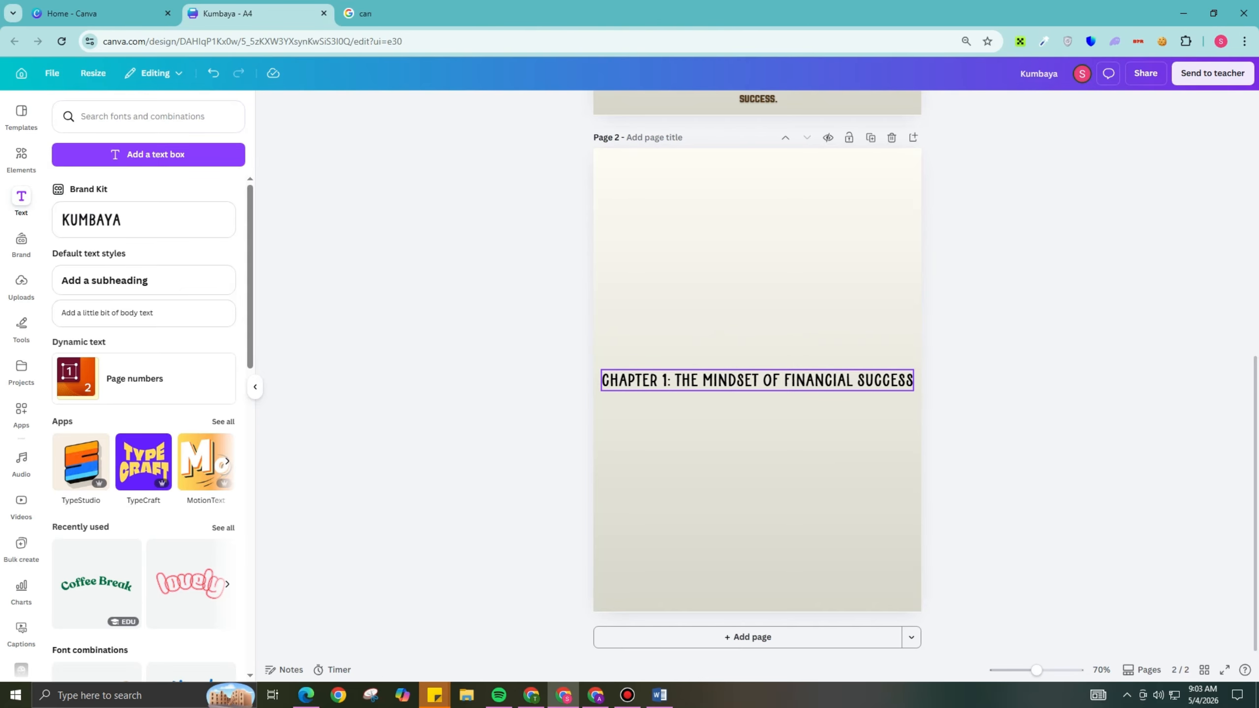
{"action": "left_click_drag", "start_coordinate": [768, 418], "coordinate": [771, 223]}
Step: Change the chapter heading's font to Norwester
{"action": "triple_click", "coordinate": [760, 185]}
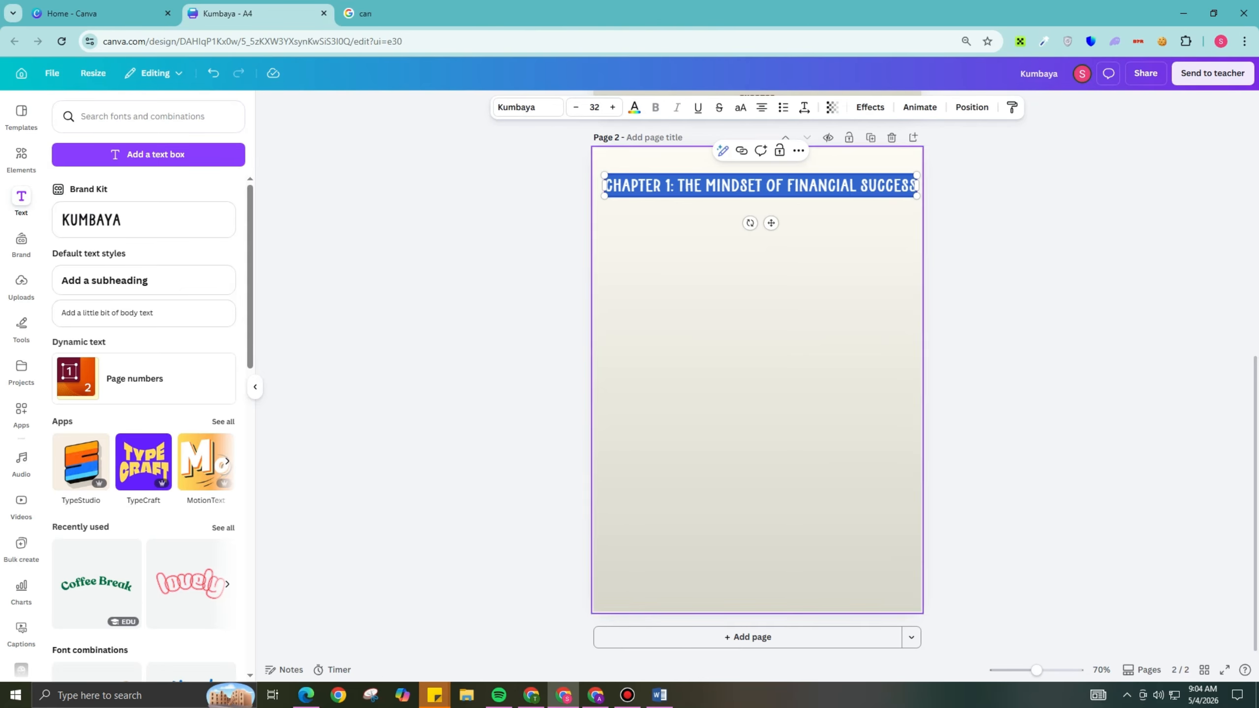
{"action": "left_click", "coordinate": [527, 108]}
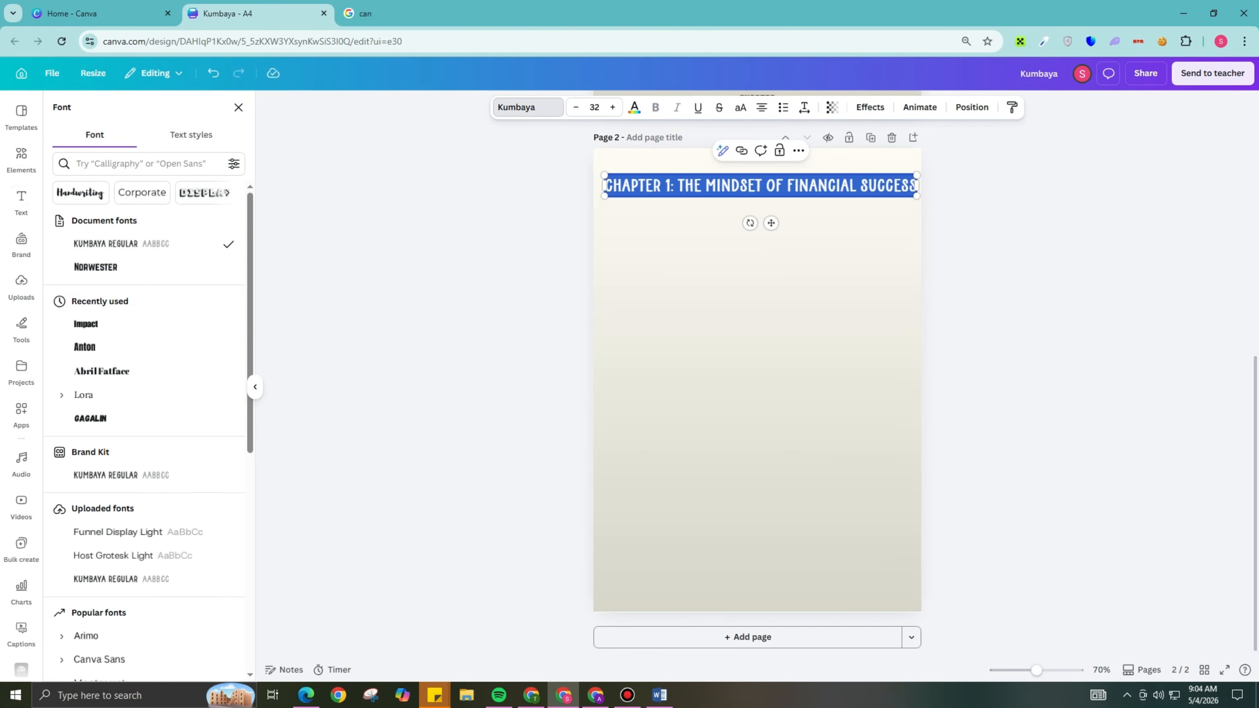
{"action": "left_click", "coordinate": [96, 267]}
{"action": "left_click", "coordinate": [757, 348]}
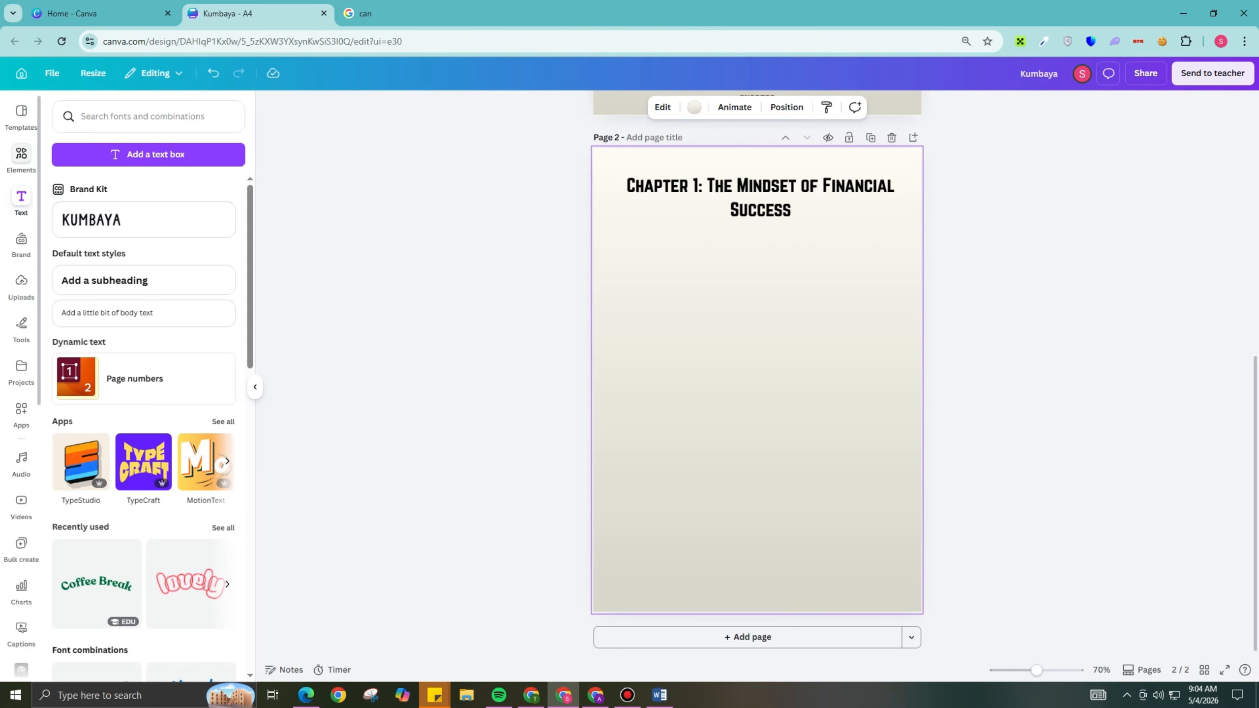
Step: Search the graphics for "THINK" in place of the earlier search term
{"action": "left_click", "coordinate": [21, 159]}
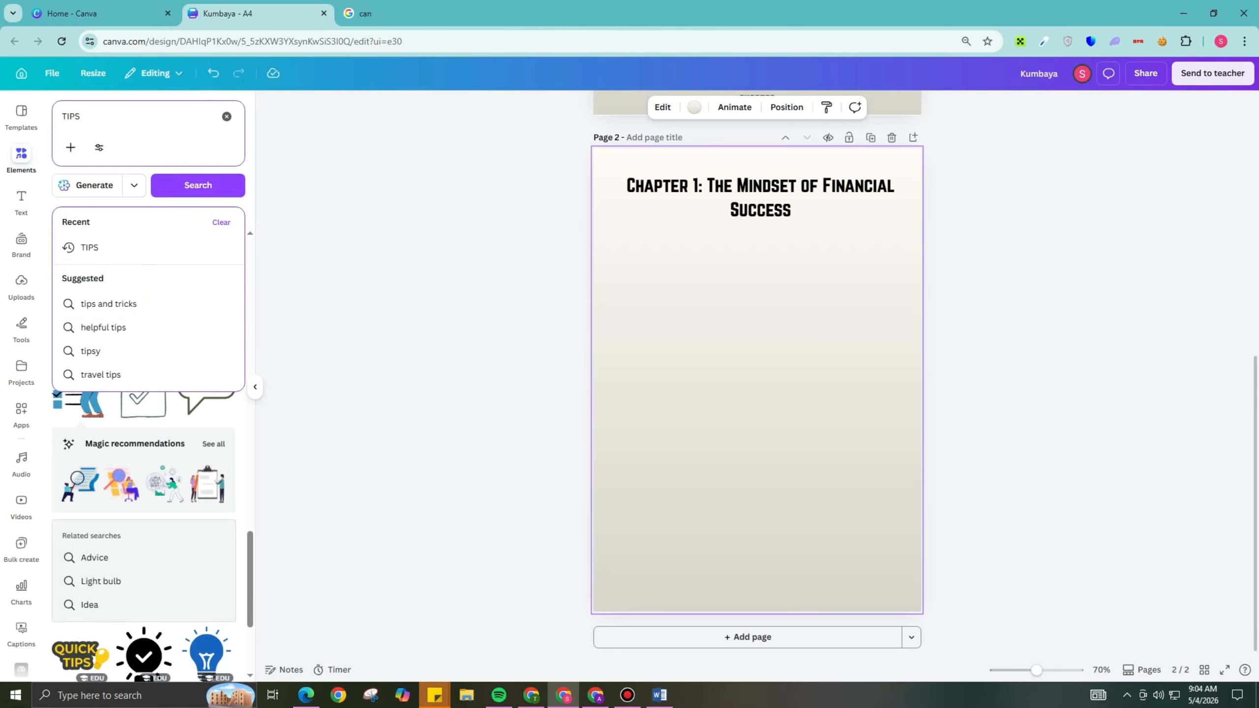
{"action": "key", "text": "BackSpace"}
{"action": "key", "text": "BackSpace"}
{"action": "key", "text": "BackSpace"}
{"action": "type", "text": "THIU"}
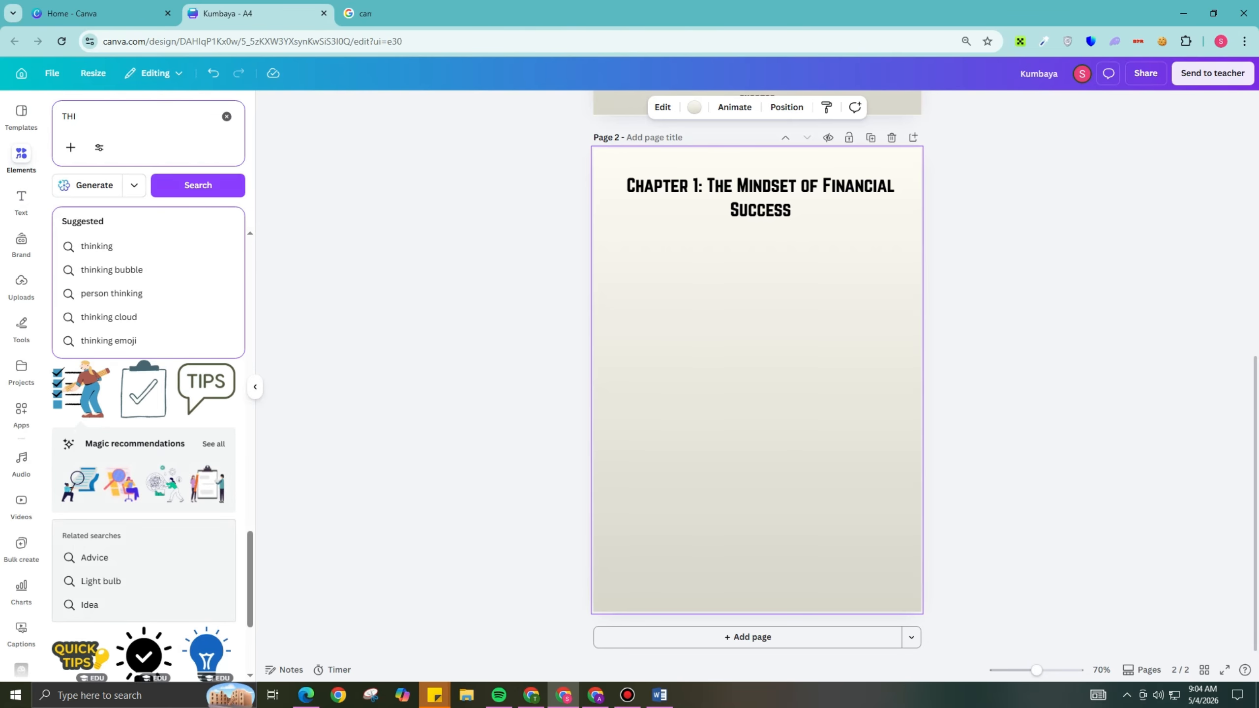
{"action": "key", "text": "BackSpace"}
{"action": "type", "text": "NK"}
{"action": "key", "text": "Return"}
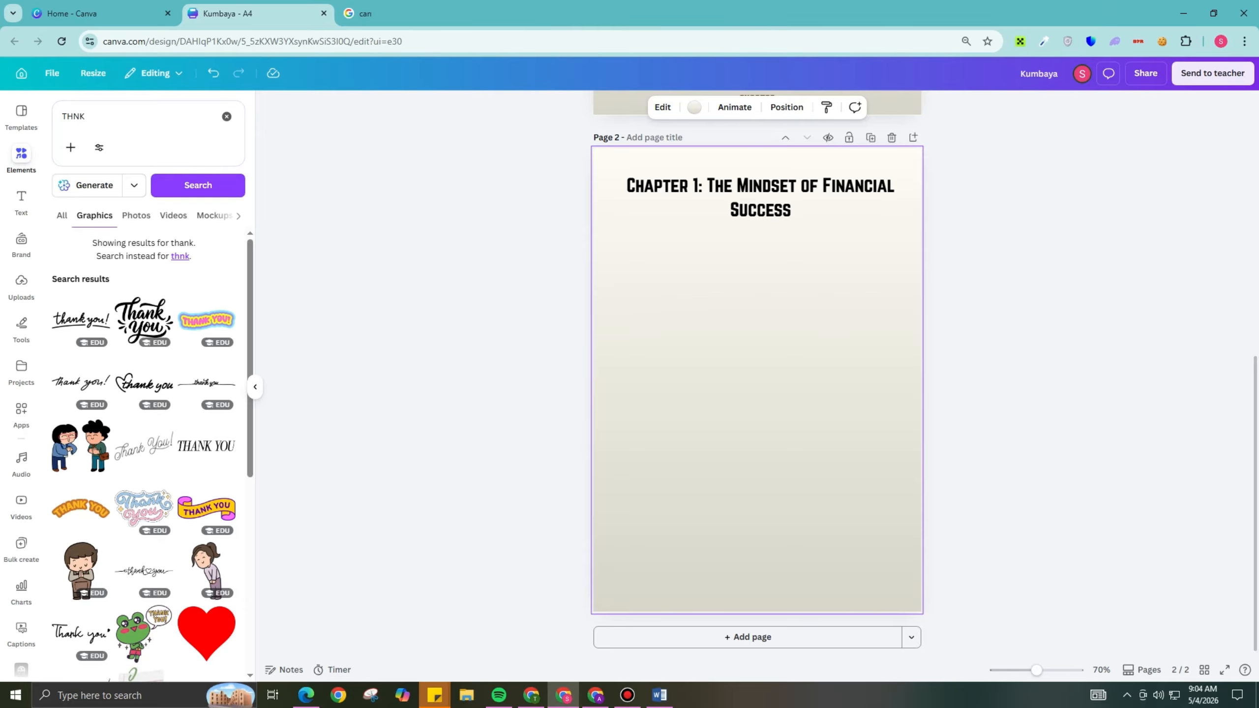
{"action": "left_click", "coordinate": [72, 116]}
{"action": "key", "text": "Return"}
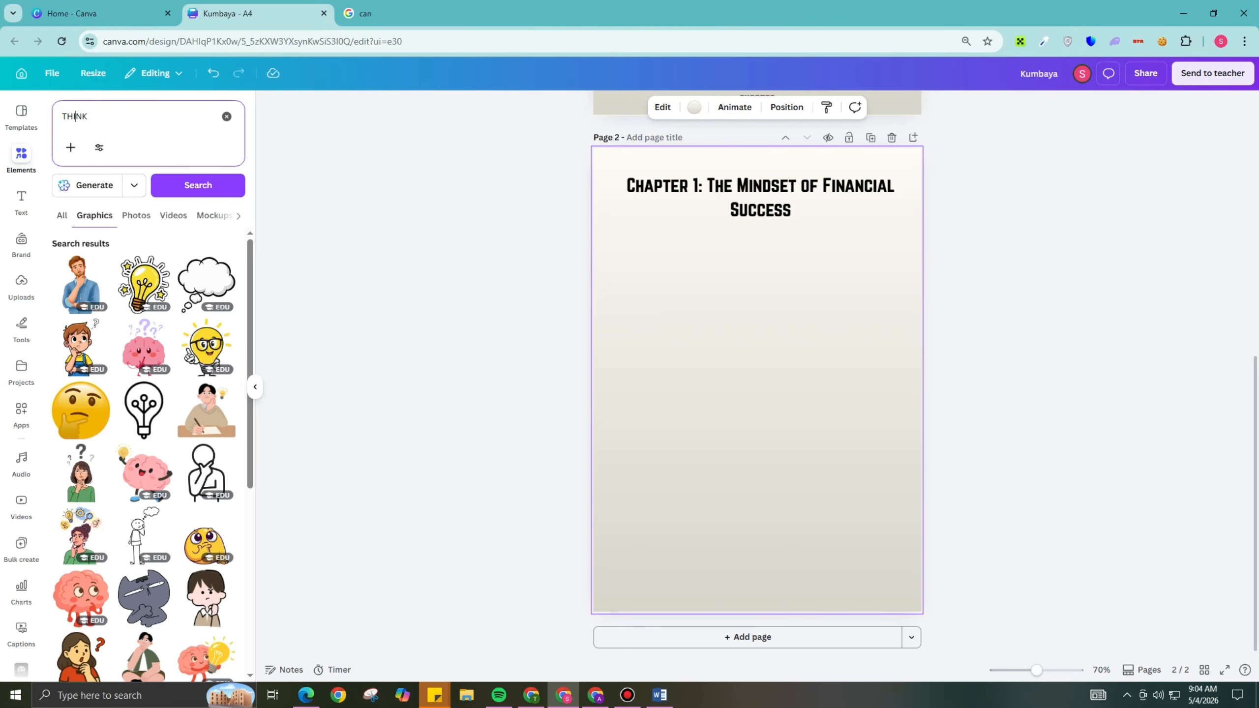
Step: Add the graphic of a man writing at a desk with a light bulb, reduced and centered below the chapter heading
{"action": "left_click", "coordinate": [206, 409]}
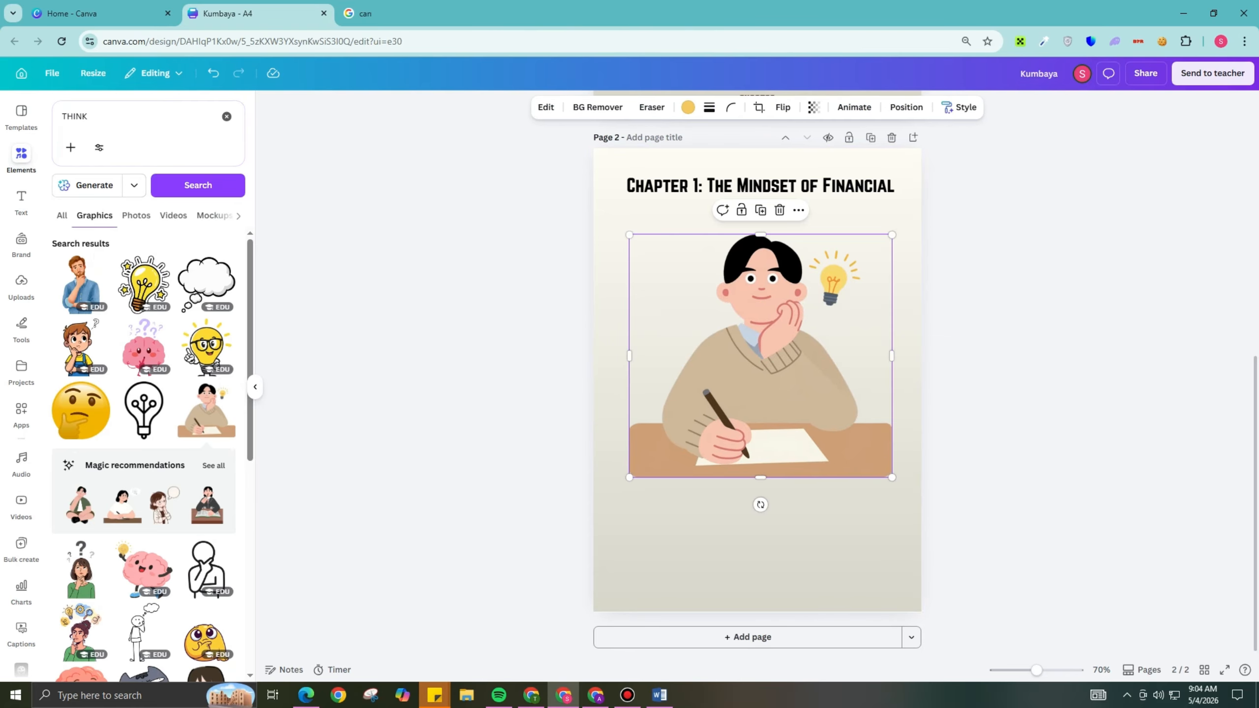
{"action": "left_click_drag", "start_coordinate": [892, 234], "coordinate": [835, 287]}
{"action": "left_click_drag", "start_coordinate": [730, 382], "coordinate": [759, 332]}
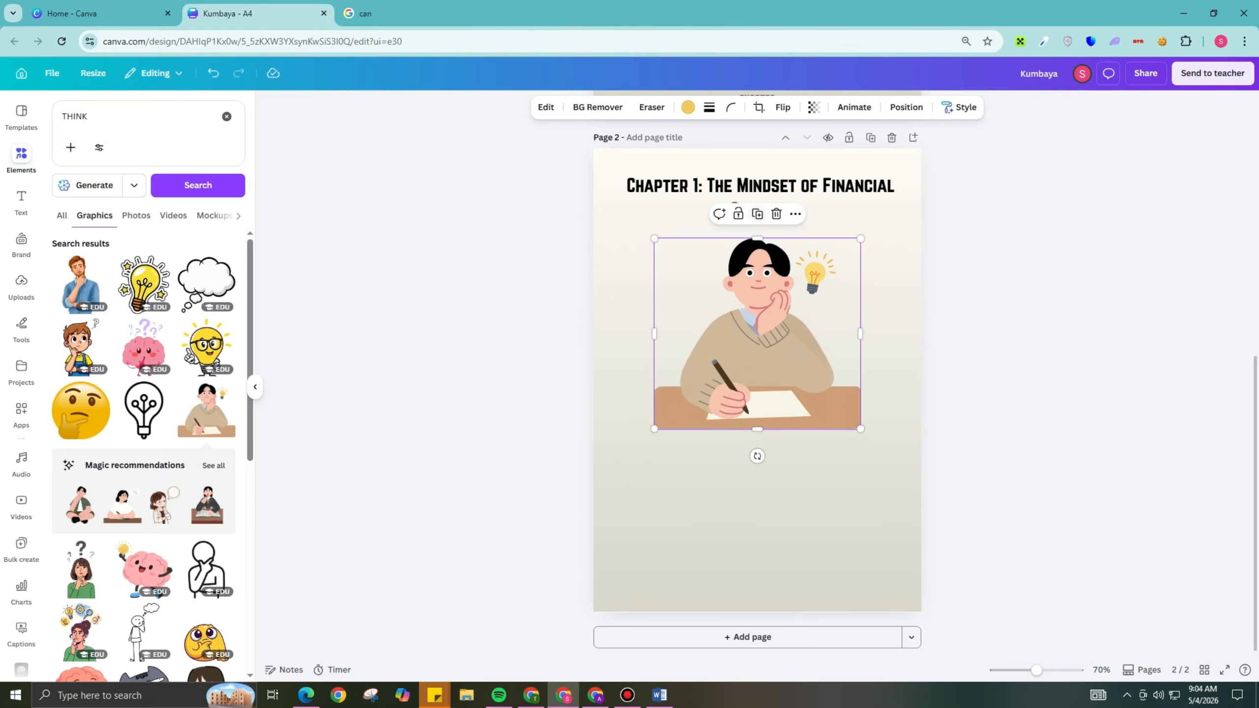
Step: Duplicate the chapter heading and place the copy below the illustration on page 2
{"action": "left_click", "coordinate": [760, 195]}
{"action": "key", "text": "ctrl+d"}
{"action": "left_click_drag", "start_coordinate": [771, 209], "coordinate": [757, 517]}
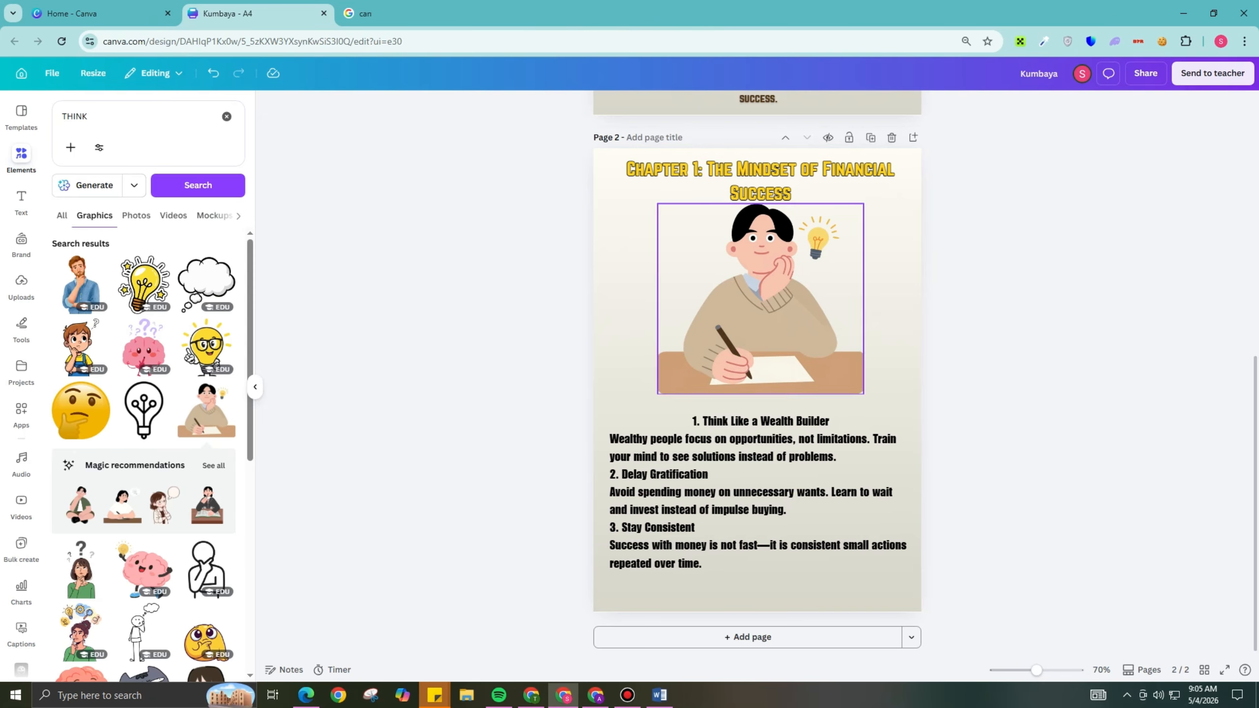
Step: Add a third page after the Chapter 1 page and look back over the first two pages
{"action": "scroll", "coordinate": [757, 372], "scroll_direction": "up", "scroll_amount": 10}
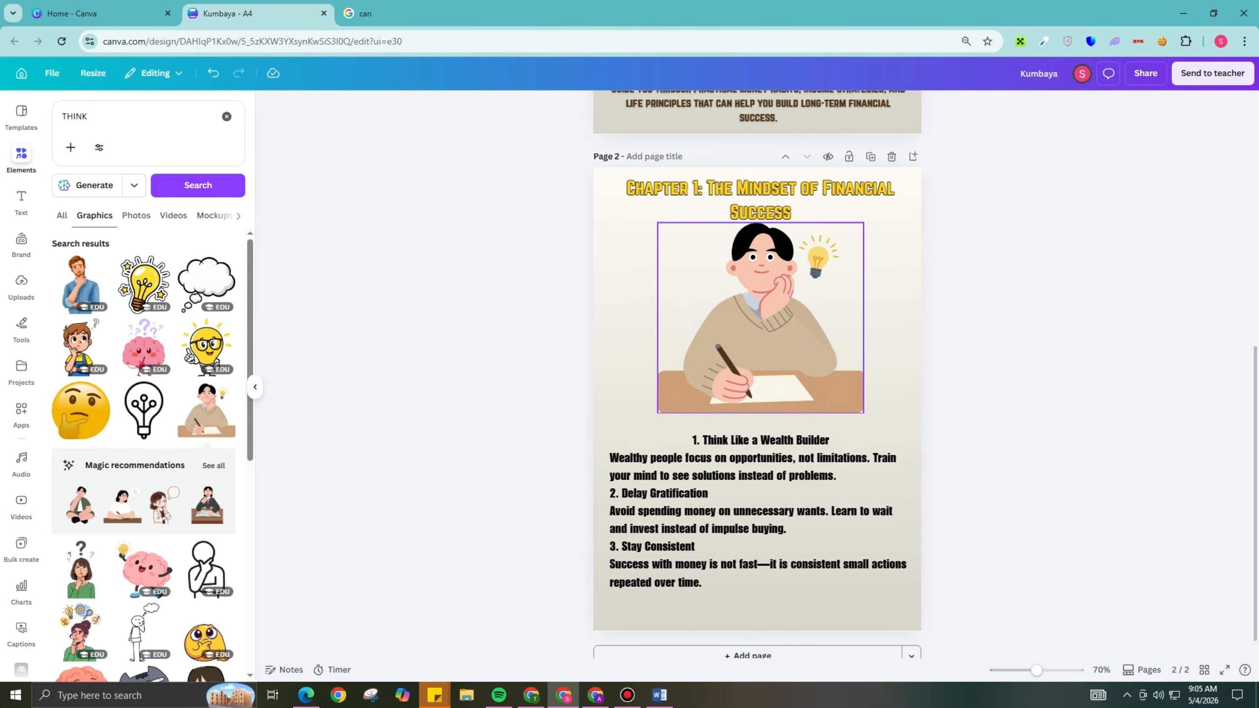
{"action": "scroll", "coordinate": [756, 372], "scroll_direction": "down", "scroll_amount": 10}
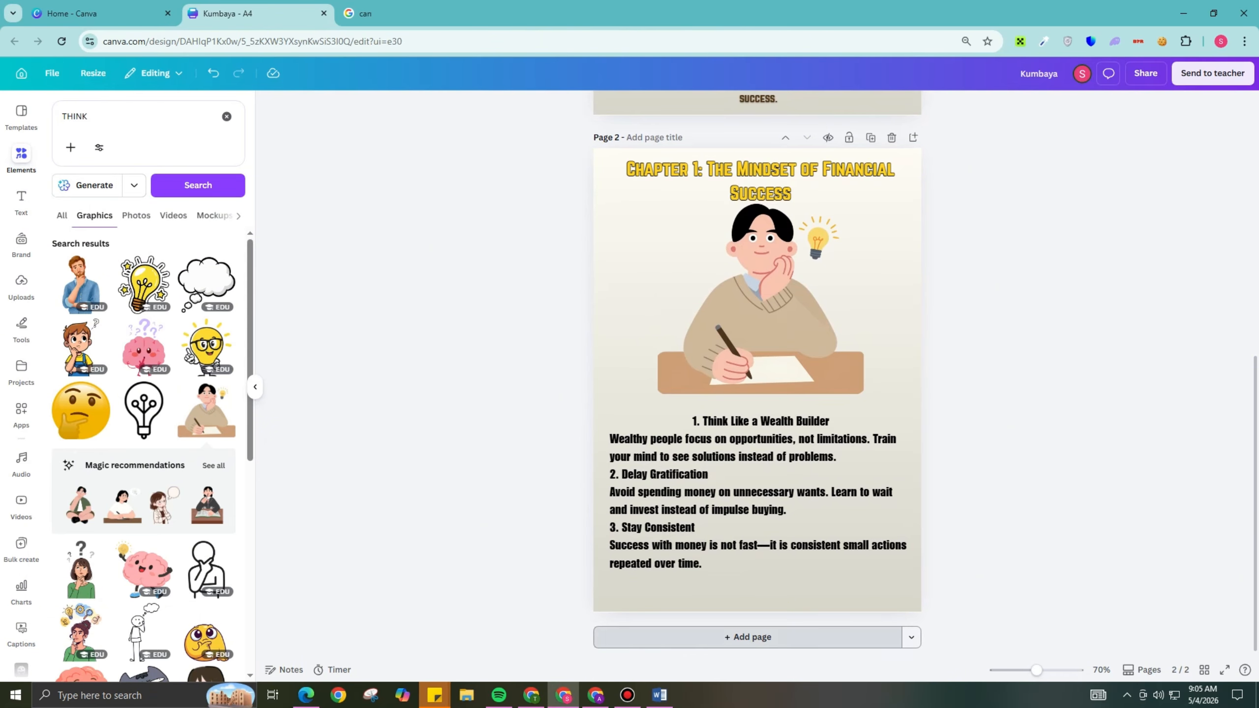
{"action": "left_click", "coordinate": [748, 637]}
{"action": "scroll", "coordinate": [757, 372], "scroll_direction": "up", "scroll_amount": 20}
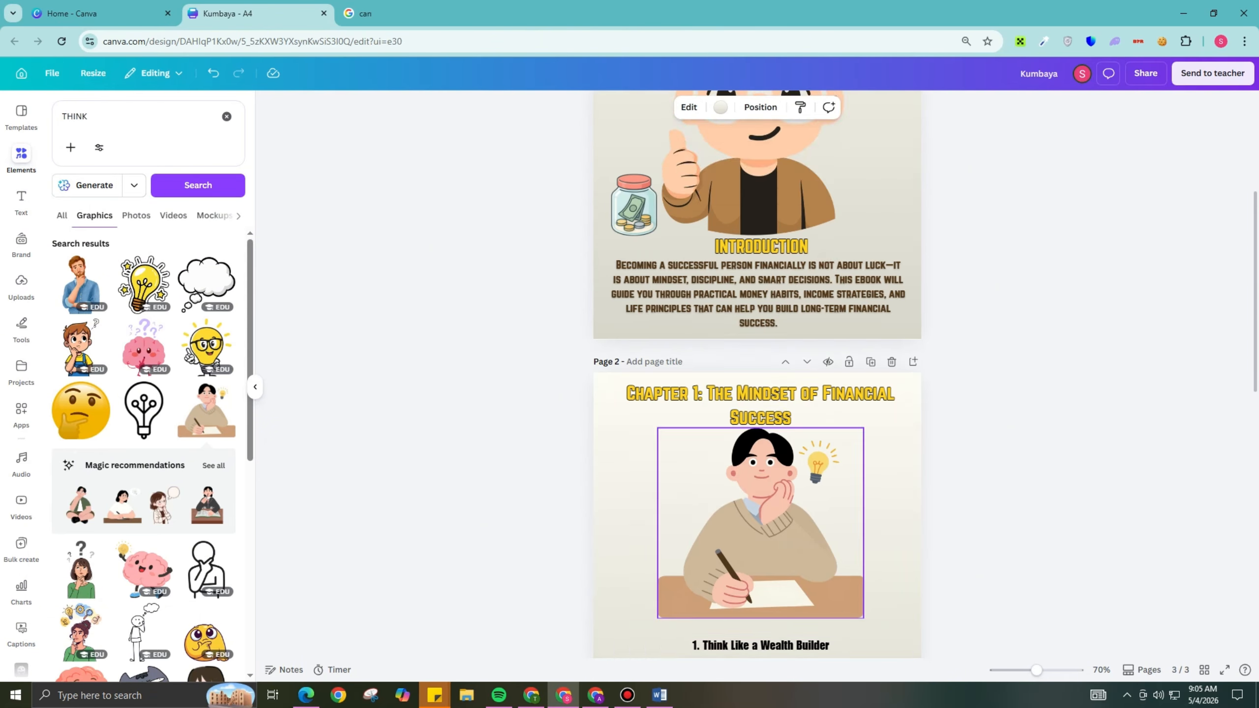
{"action": "scroll", "coordinate": [756, 372], "scroll_direction": "down", "scroll_amount": 8}
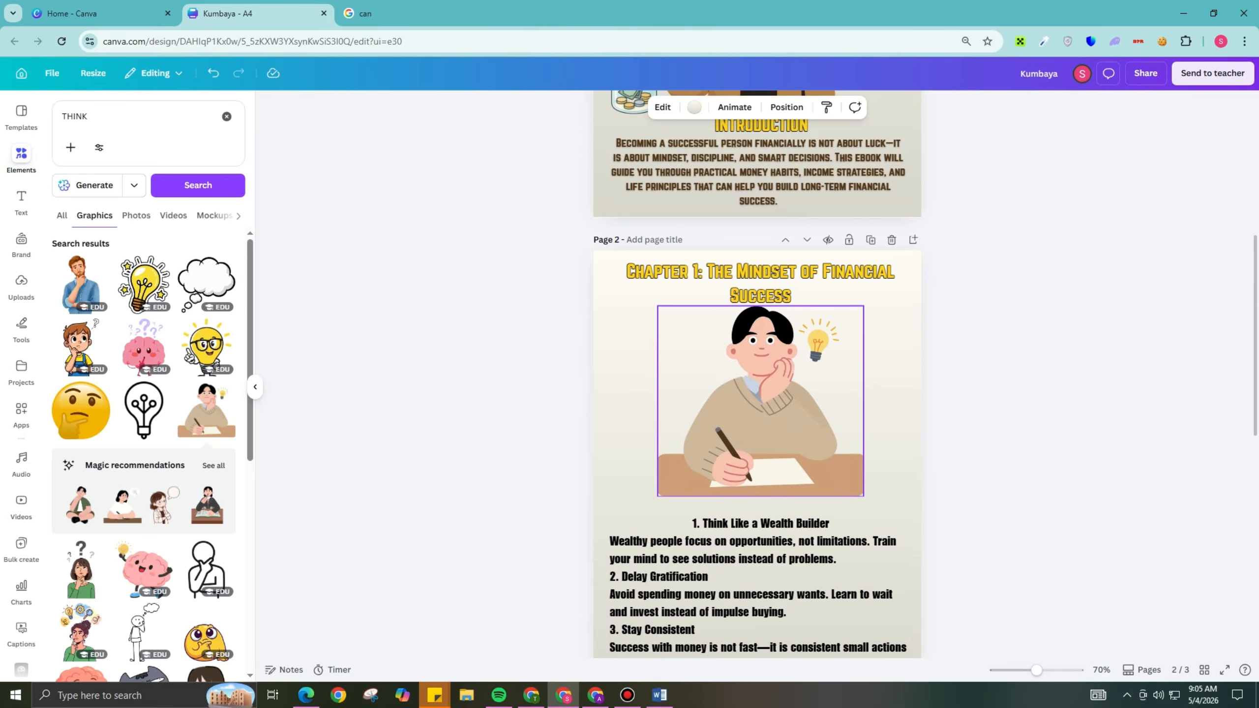
Step: Open the download settings for the design
{"action": "left_click", "coordinate": [1145, 72]}
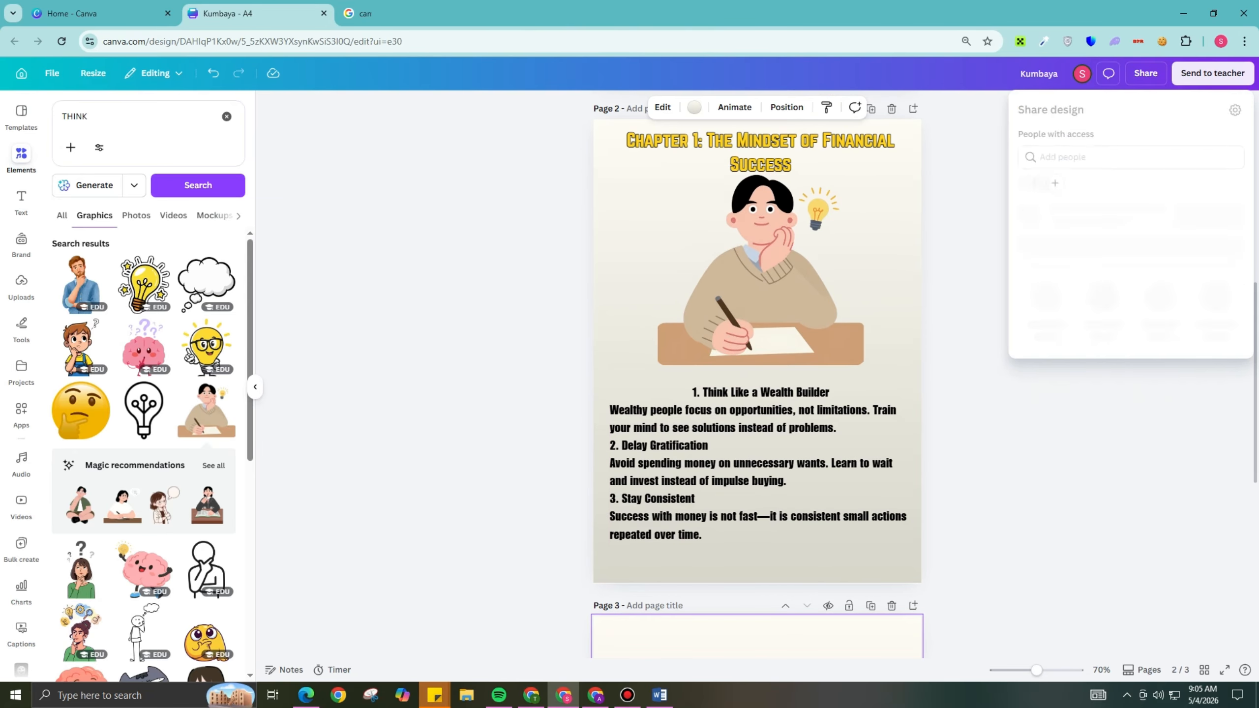
{"action": "left_click", "coordinate": [1046, 350]}
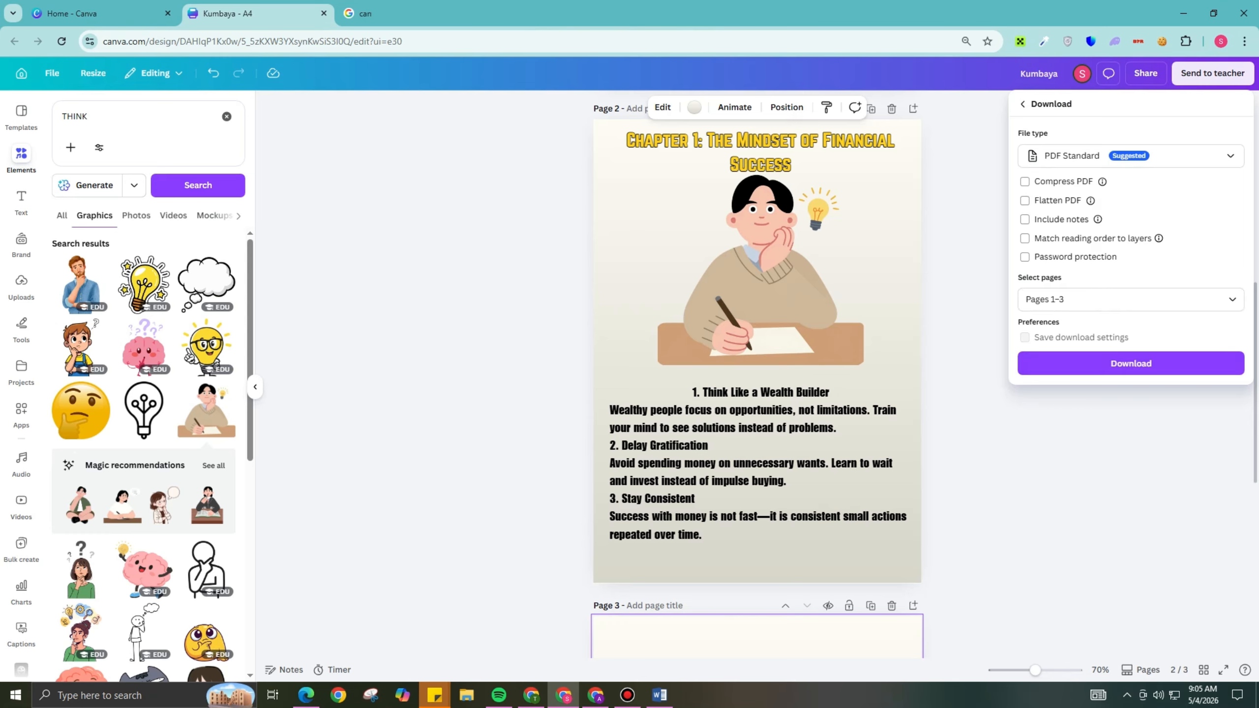
Step: Switch to the Word document and read the final section, "03. Ready to Sell or Share"
{"action": "left_click", "coordinate": [658, 695]}
{"action": "scroll", "coordinate": [694, 385], "scroll_direction": "down", "scroll_amount": 6}
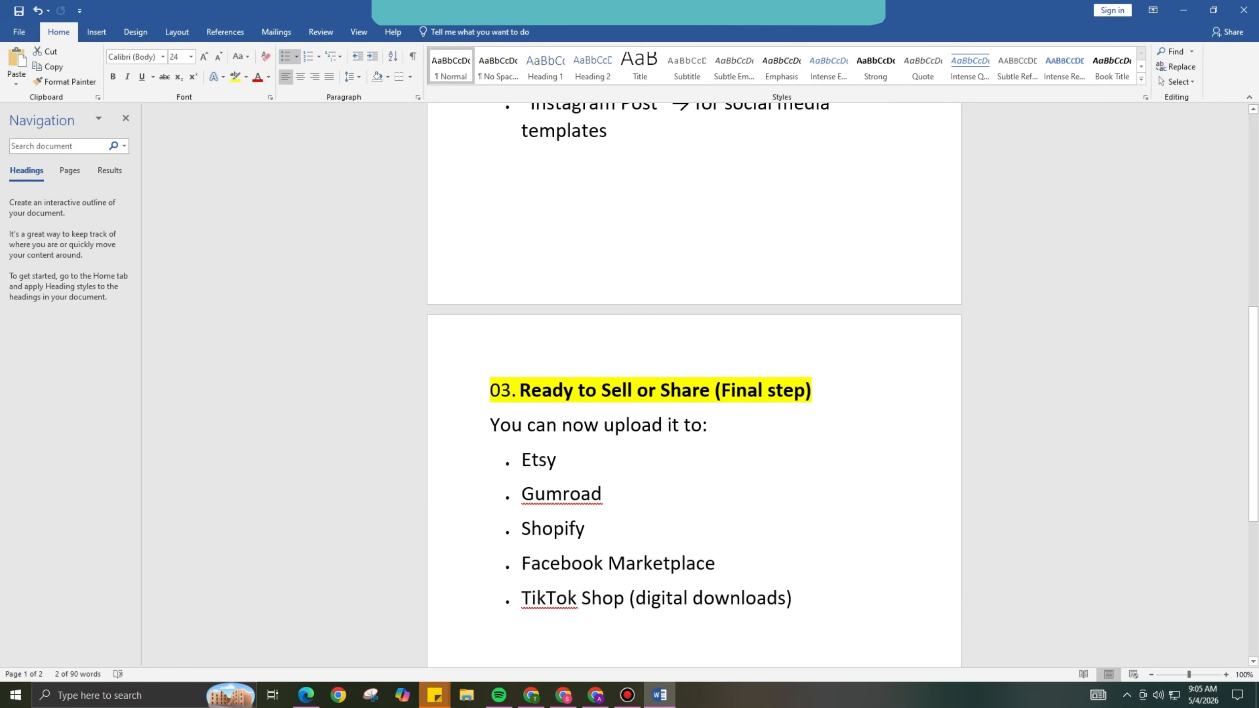